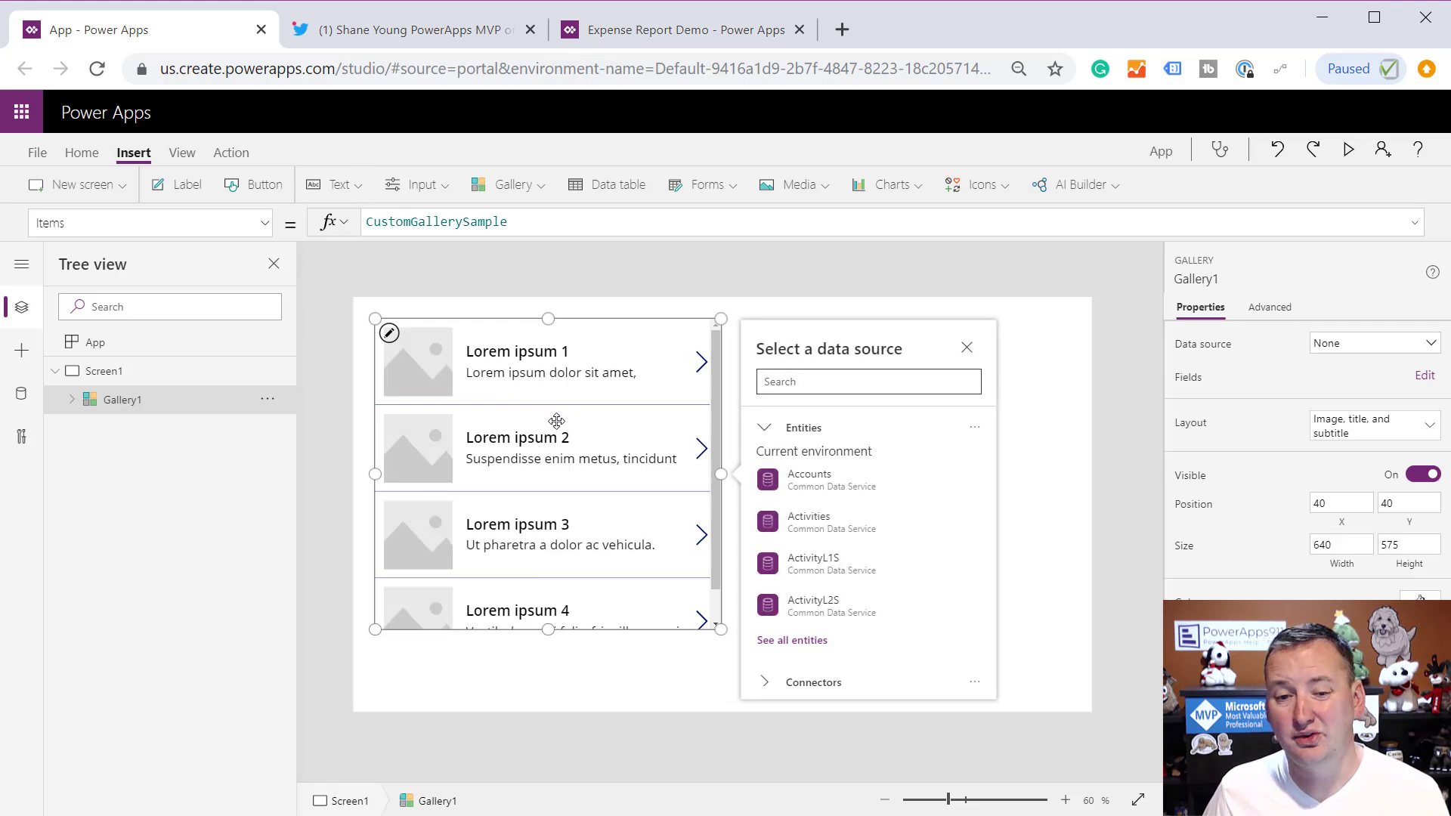
Connect the gallery to the Employees list through the existing SharePoint connection and a recent site
{"action": "type", "text": "sharepoint"}
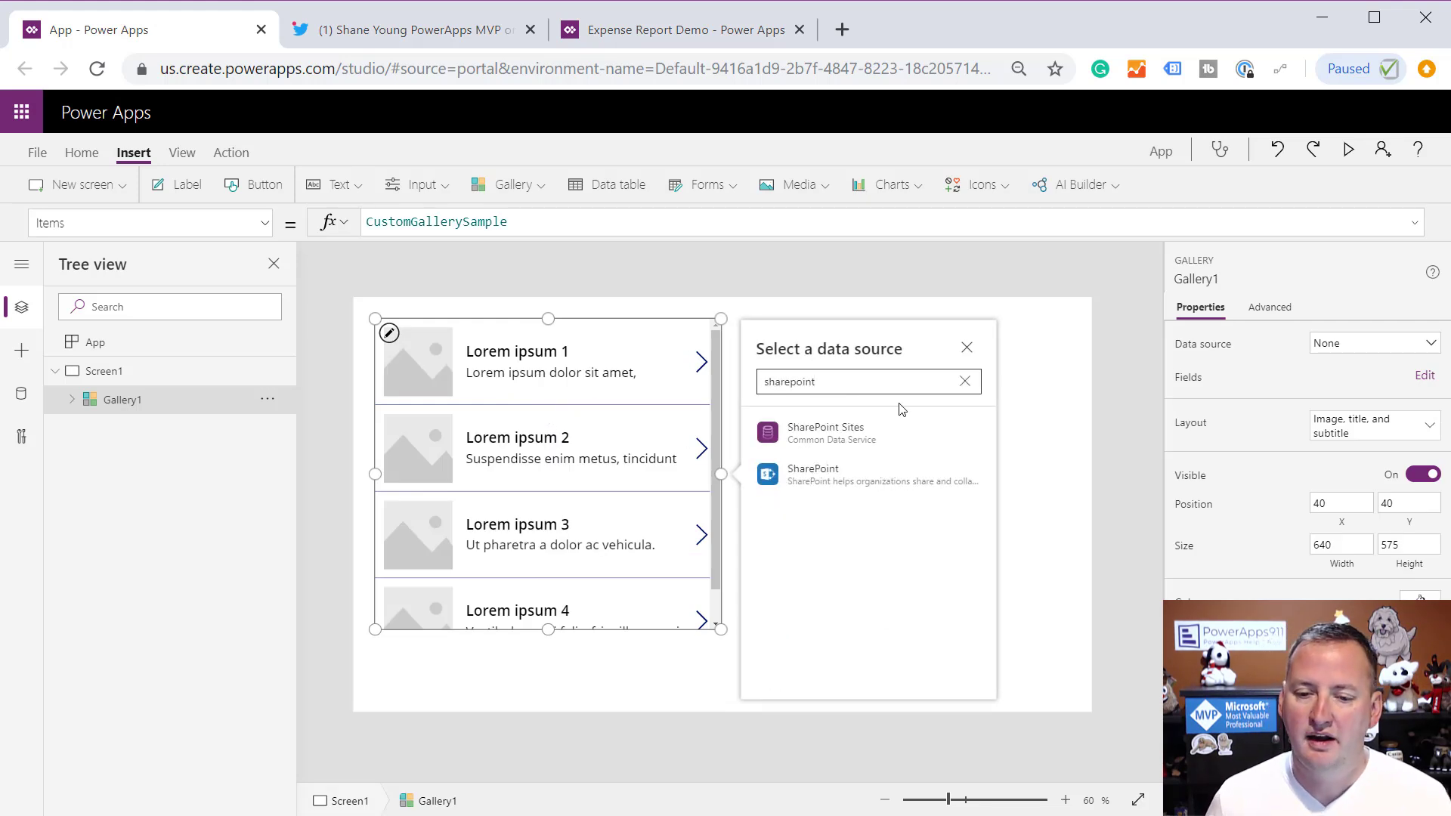
{"action": "left_click", "coordinate": [851, 473]}
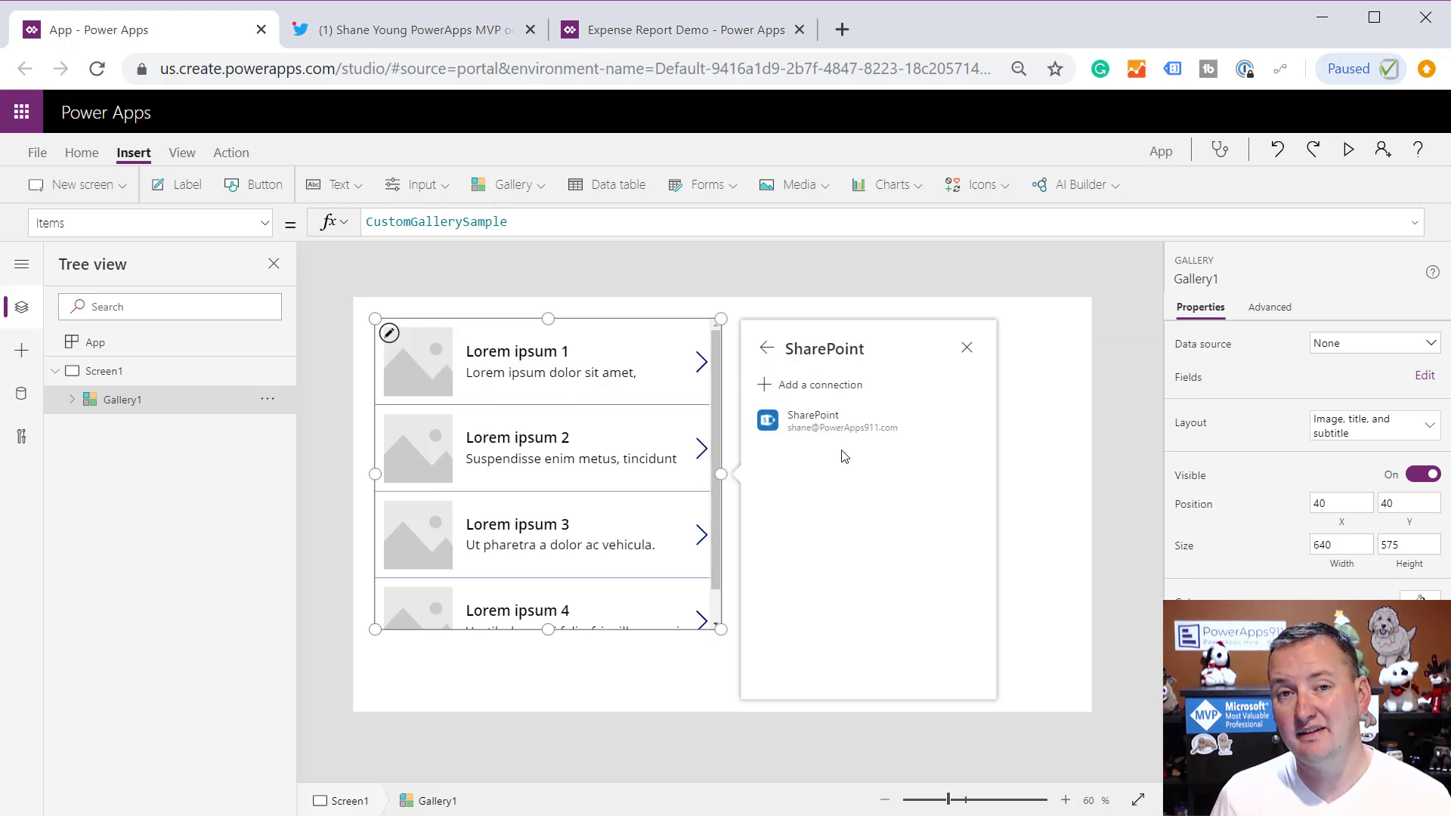
{"action": "left_click", "coordinate": [832, 427]}
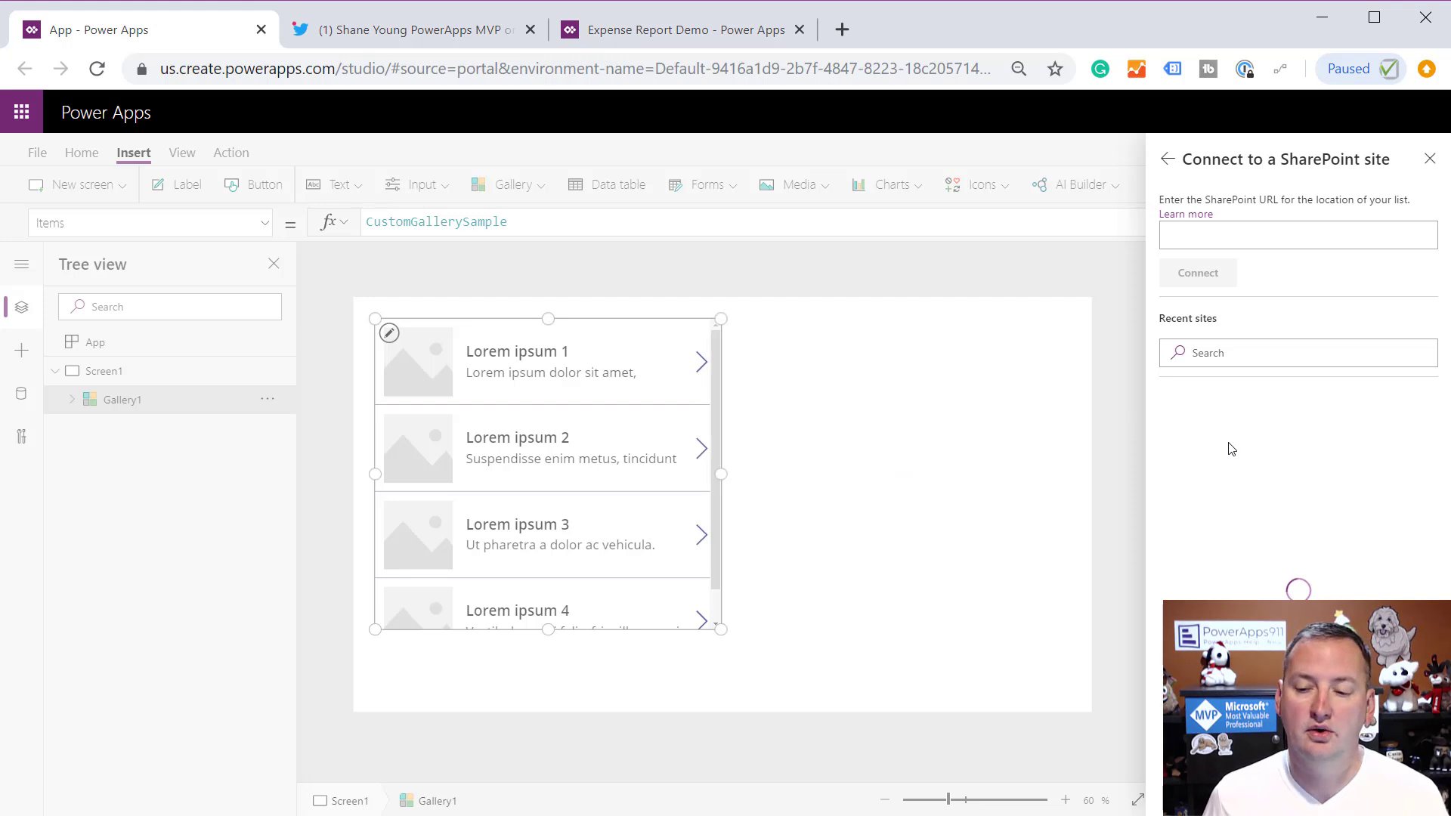
{"action": "left_click", "coordinate": [1239, 420]}
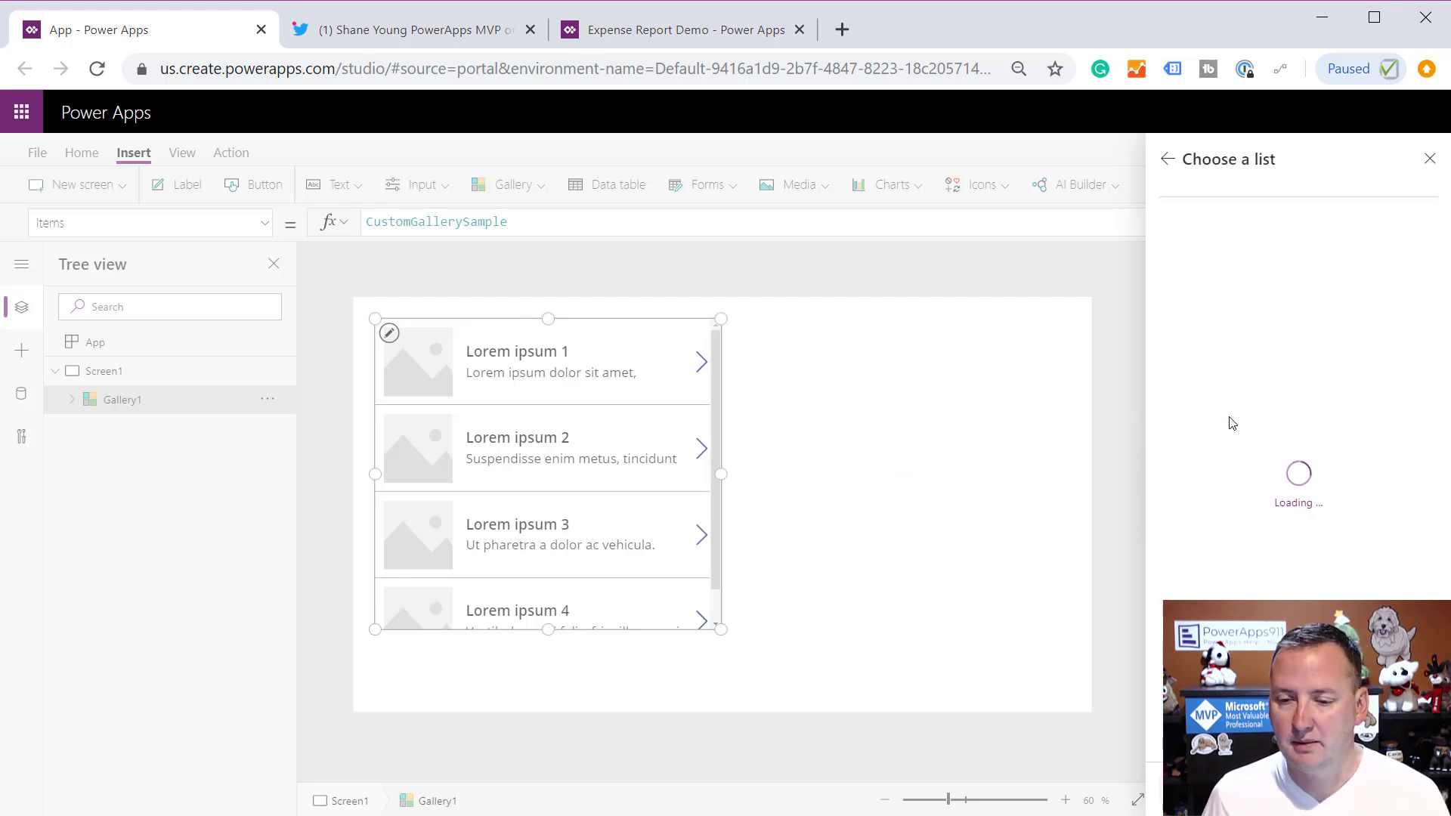
{"action": "scroll", "coordinate": [1155, 665], "scroll_direction": "down", "scroll_amount": 3}
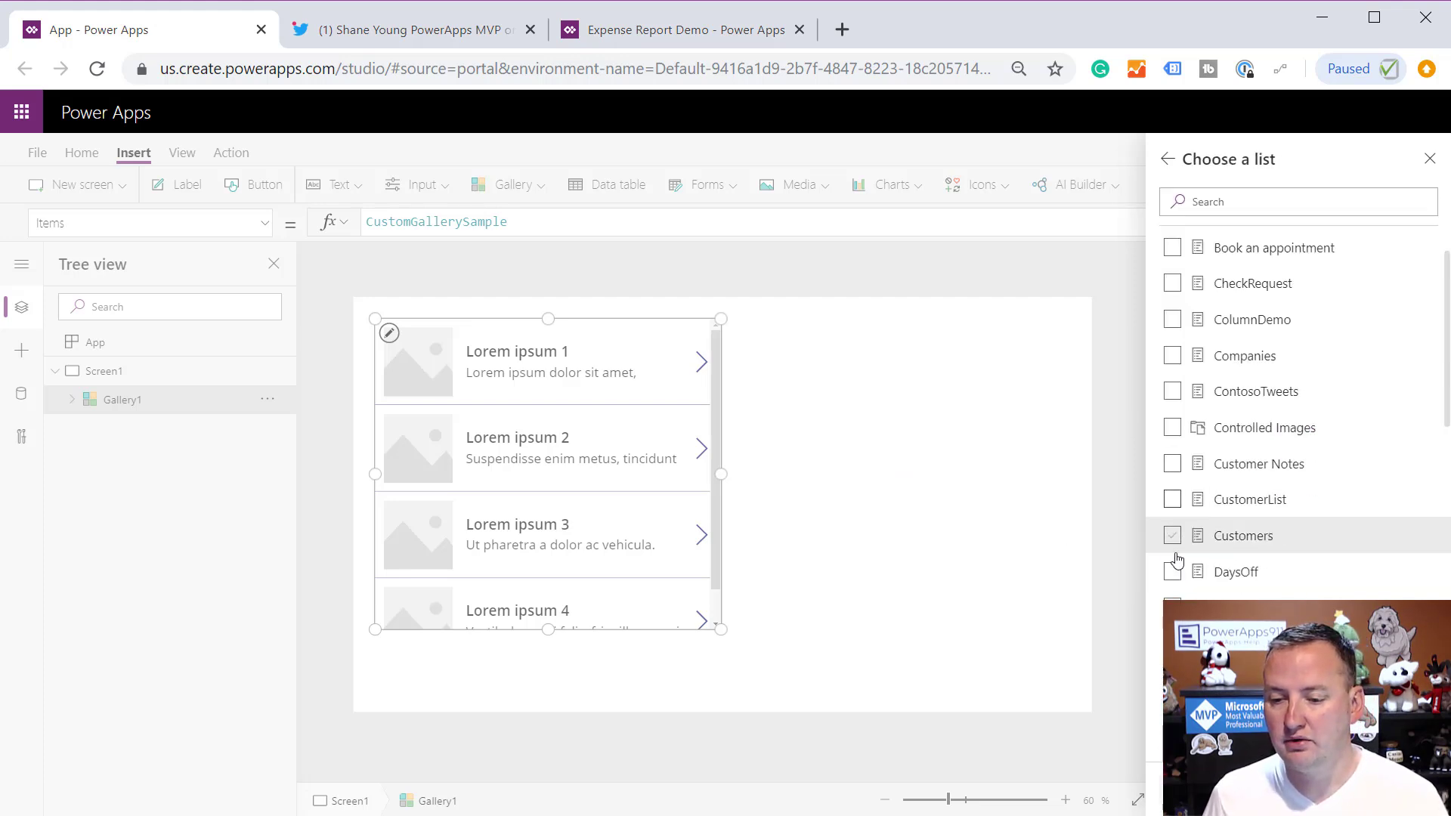
{"action": "left_click", "coordinate": [1240, 603]}
{"action": "left_click", "coordinate": [1209, 791]}
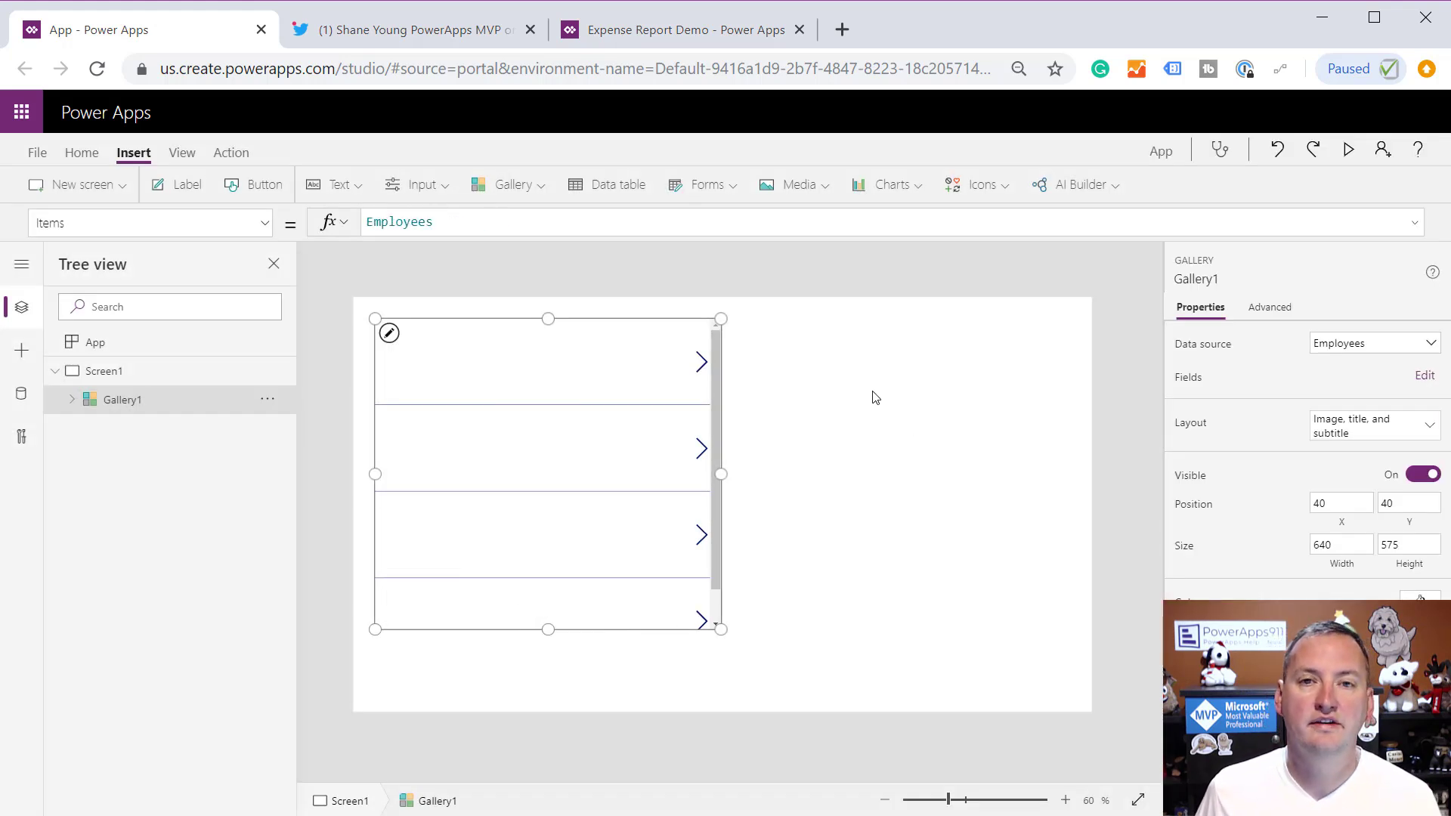
Reposition the gallery to about X 0, Y 141 and enlarge it to about 1066 by 627, leaving space above it
{"action": "left_click_drag", "start_coordinate": [609, 327], "coordinate": [540, 386]}
{"action": "left_click_drag", "start_coordinate": [697, 682], "coordinate": [923, 727]}
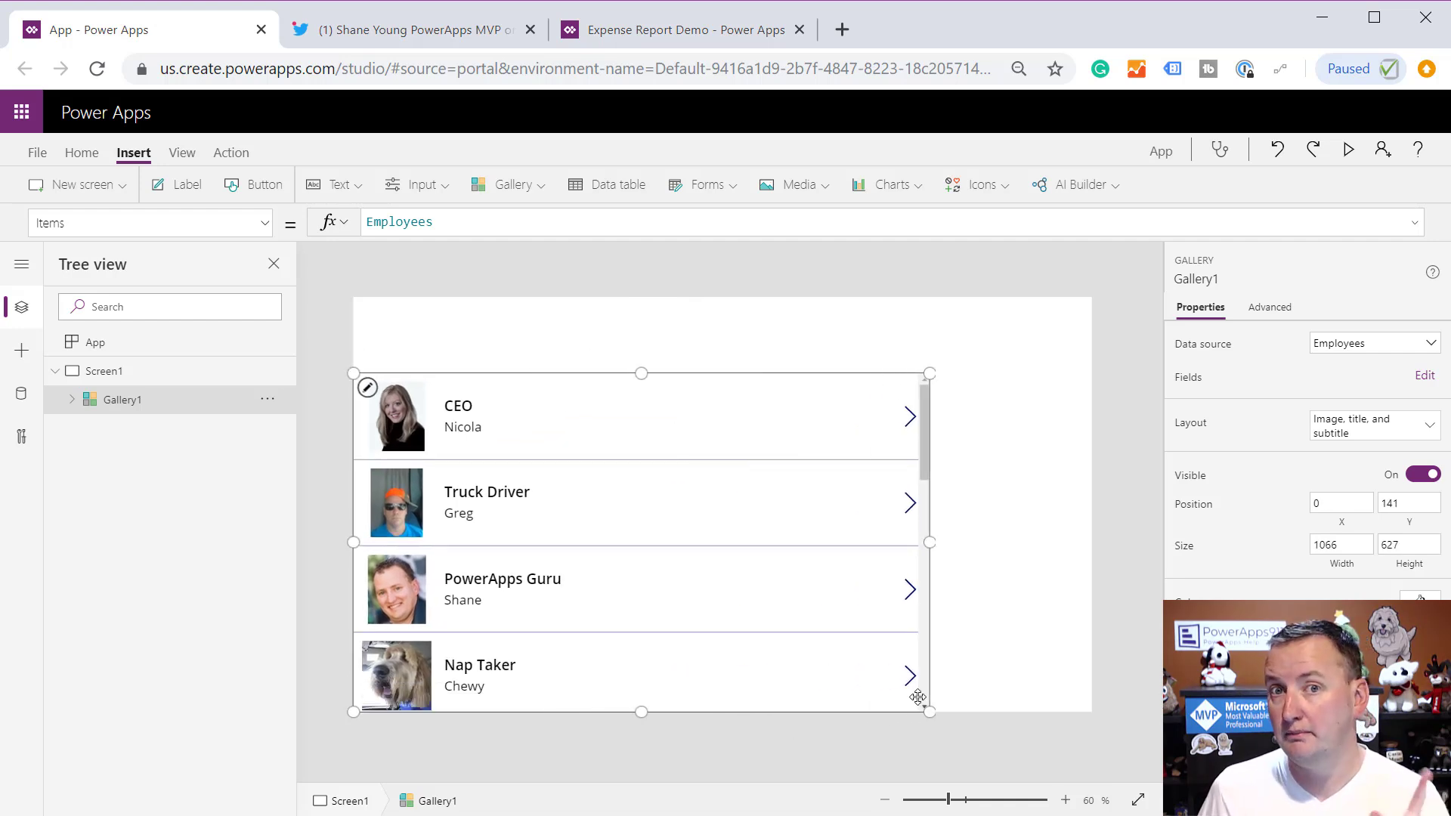
{"action": "left_click", "coordinate": [822, 362]}
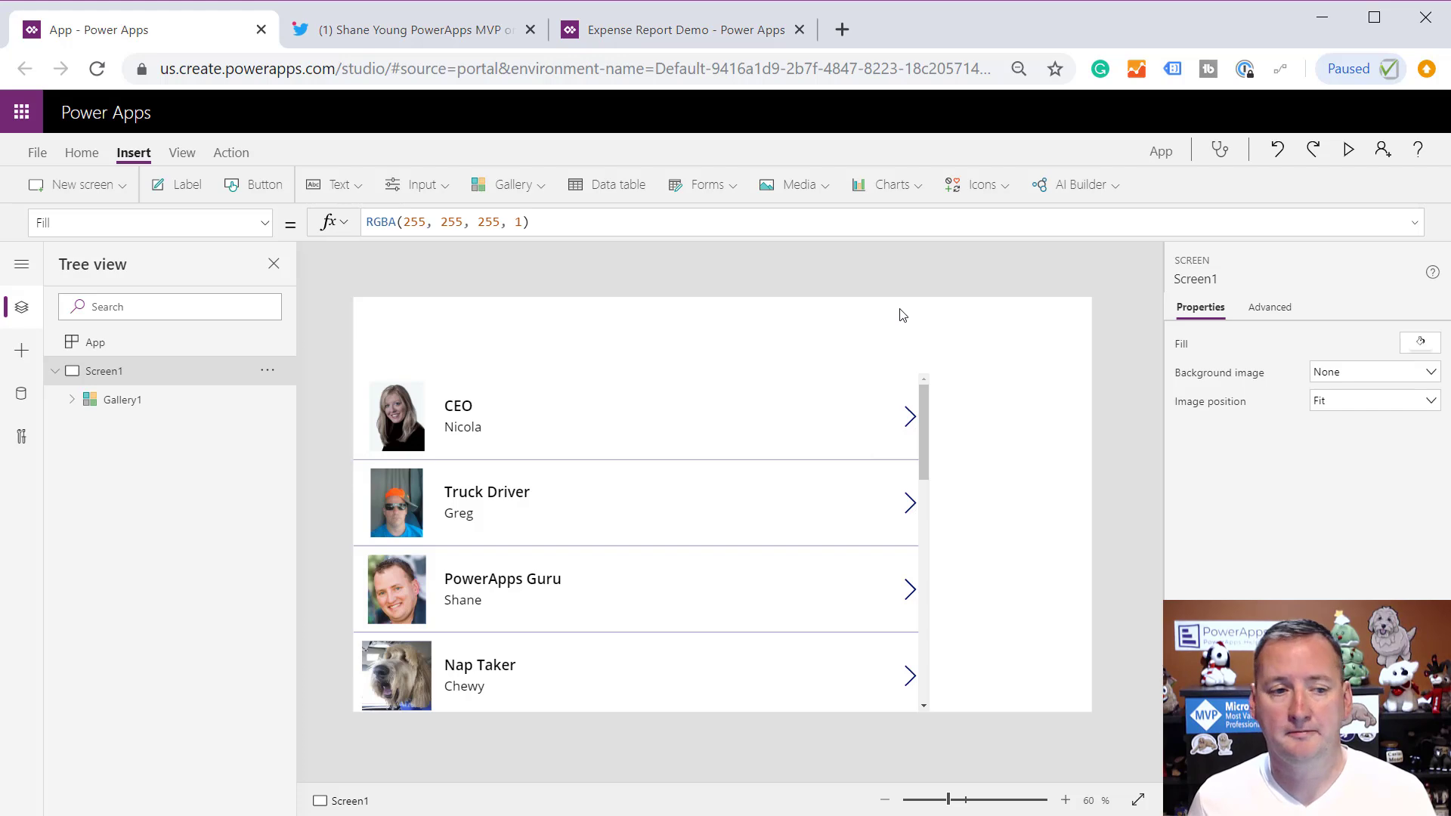
Turn on the experimental Components feature in the app's advanced settings and return to the editor
{"action": "left_click", "coordinate": [37, 152]}
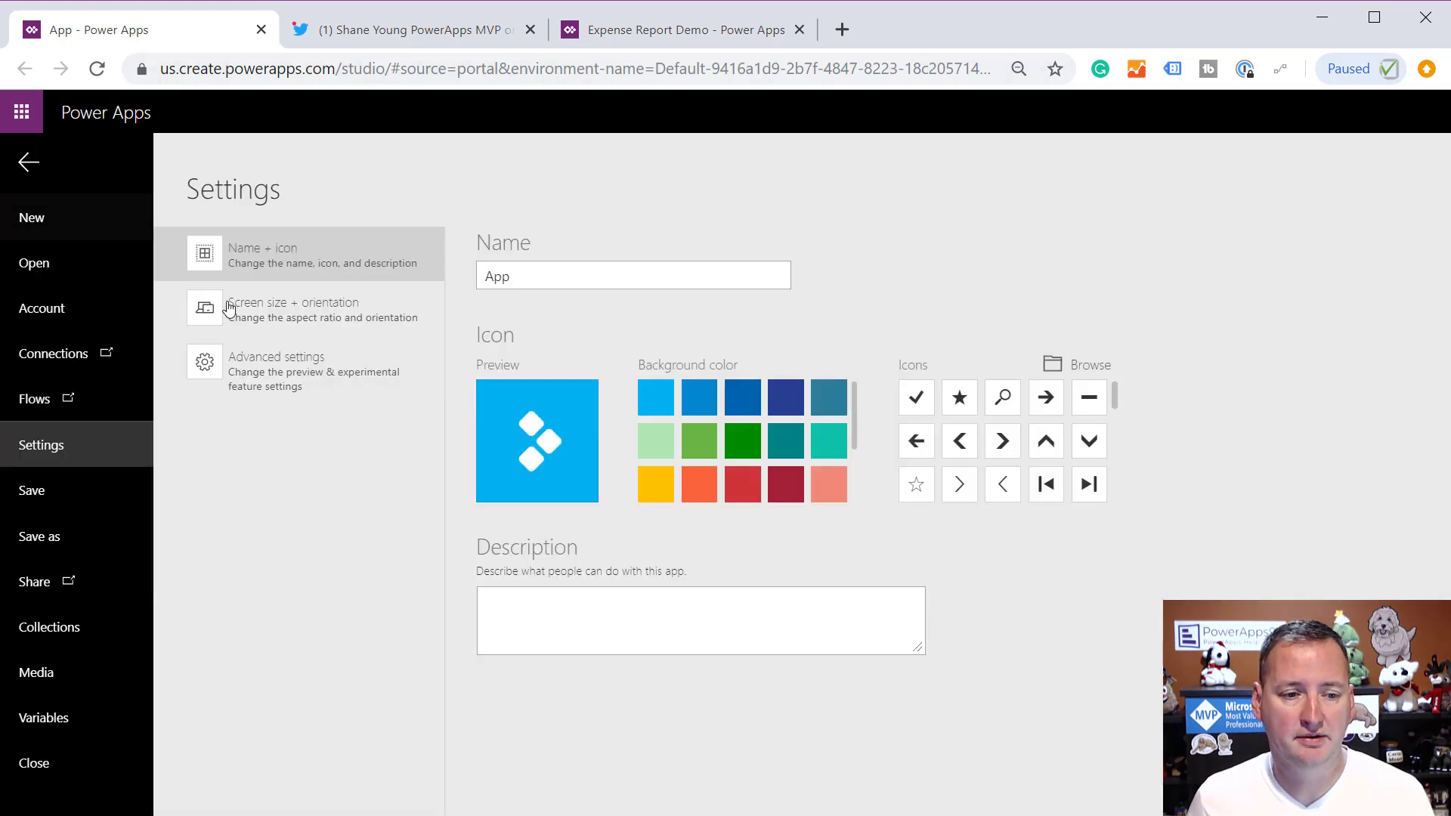
{"action": "left_click", "coordinate": [277, 366]}
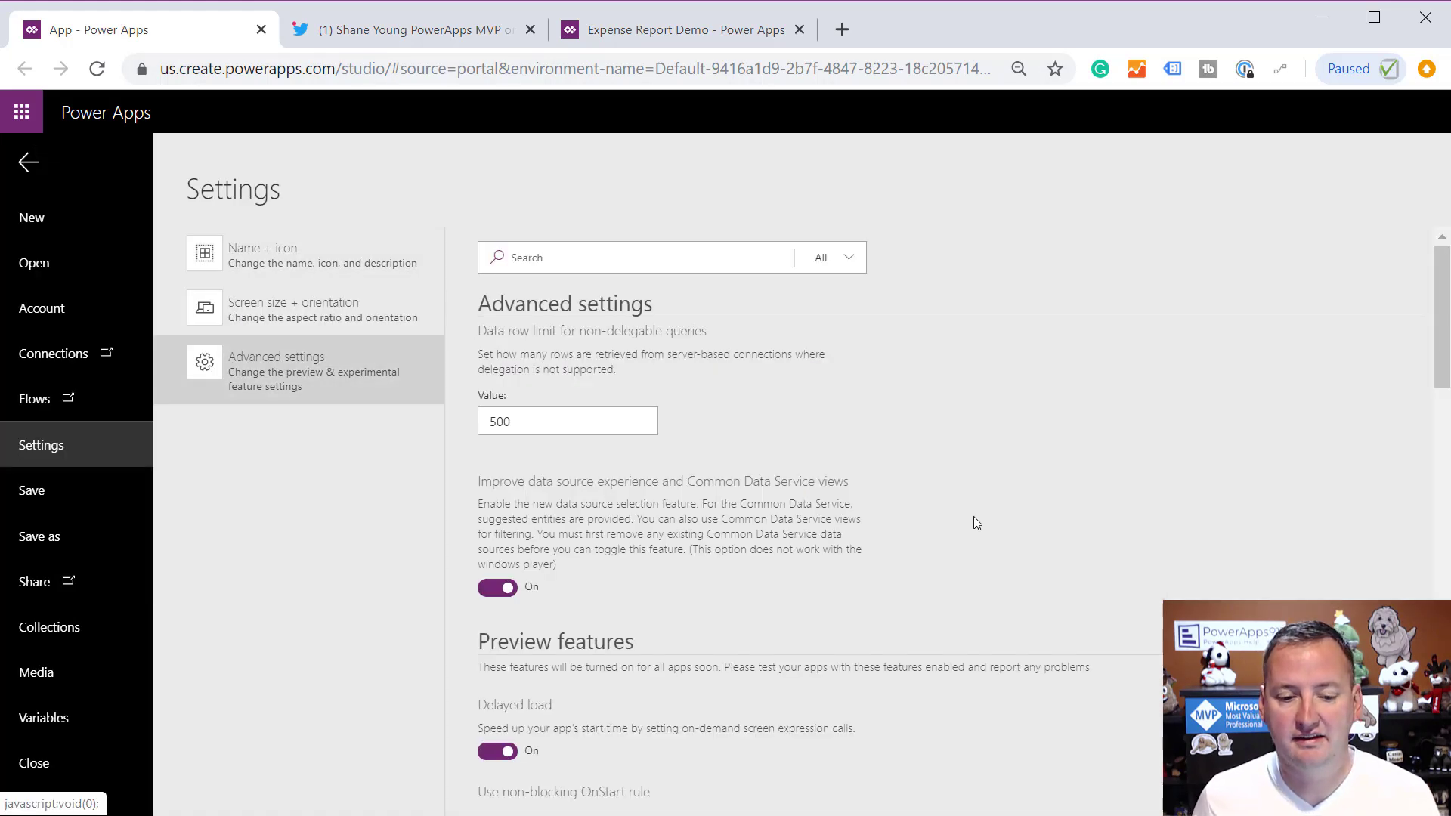
{"action": "scroll", "coordinate": [879, 454], "scroll_direction": "down", "scroll_amount": 5}
{"action": "scroll", "coordinate": [879, 454], "scroll_direction": "down", "scroll_amount": 14}
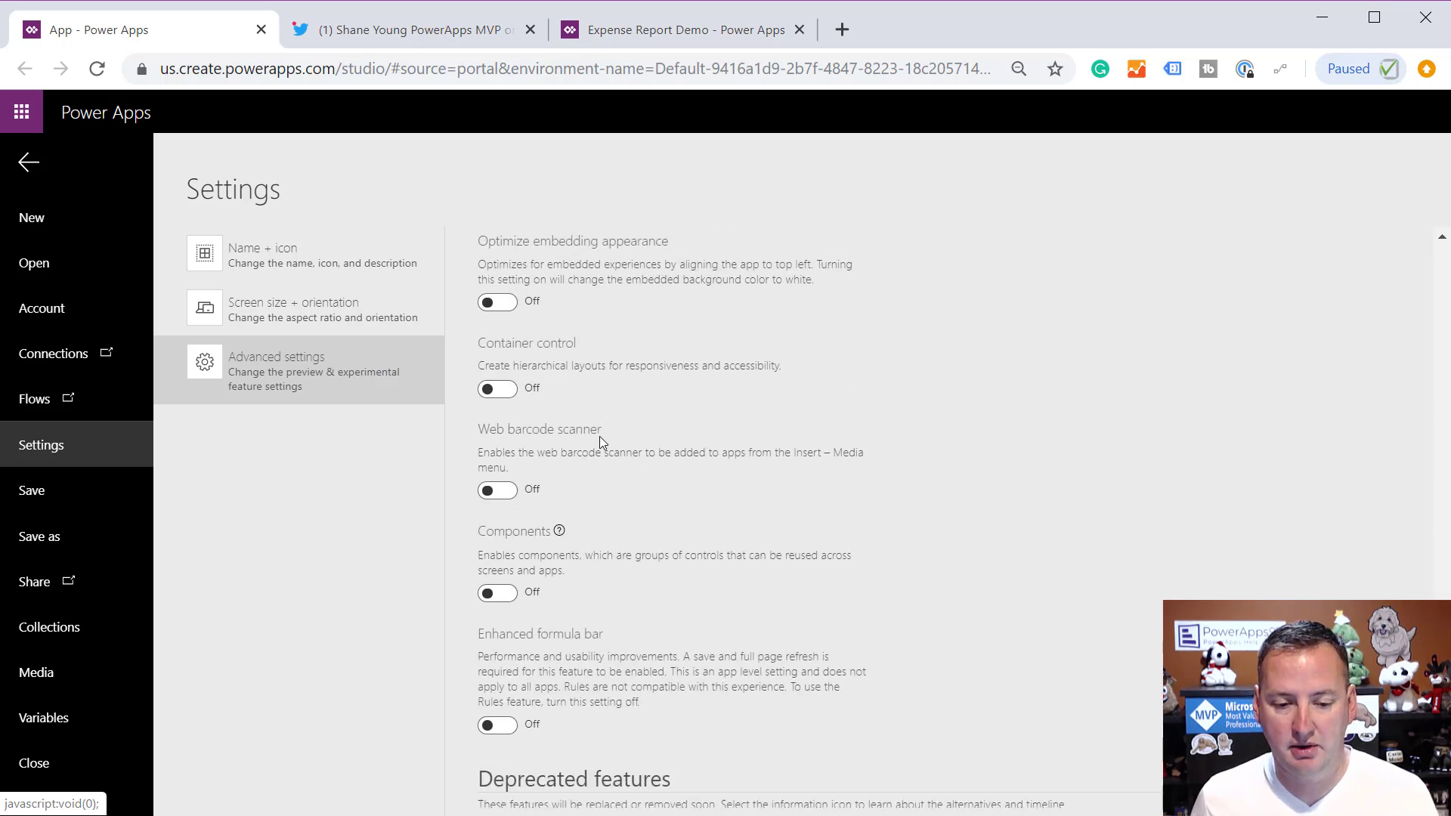
{"action": "scroll", "coordinate": [582, 438], "scroll_direction": "down", "scroll_amount": 1}
{"action": "left_click", "coordinate": [497, 445]}
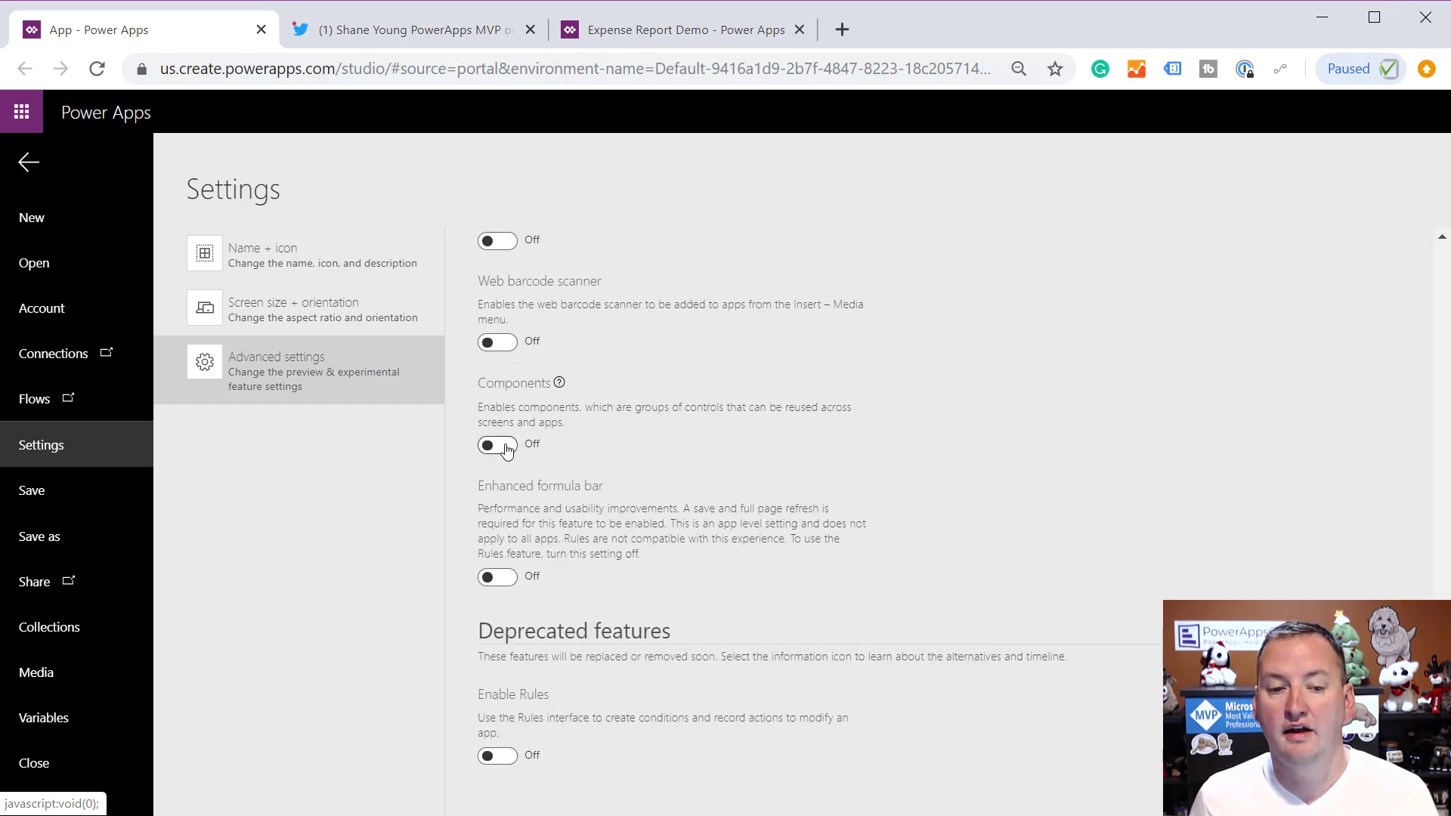
{"action": "scroll", "coordinate": [687, 432], "scroll_direction": "up", "scroll_amount": 7}
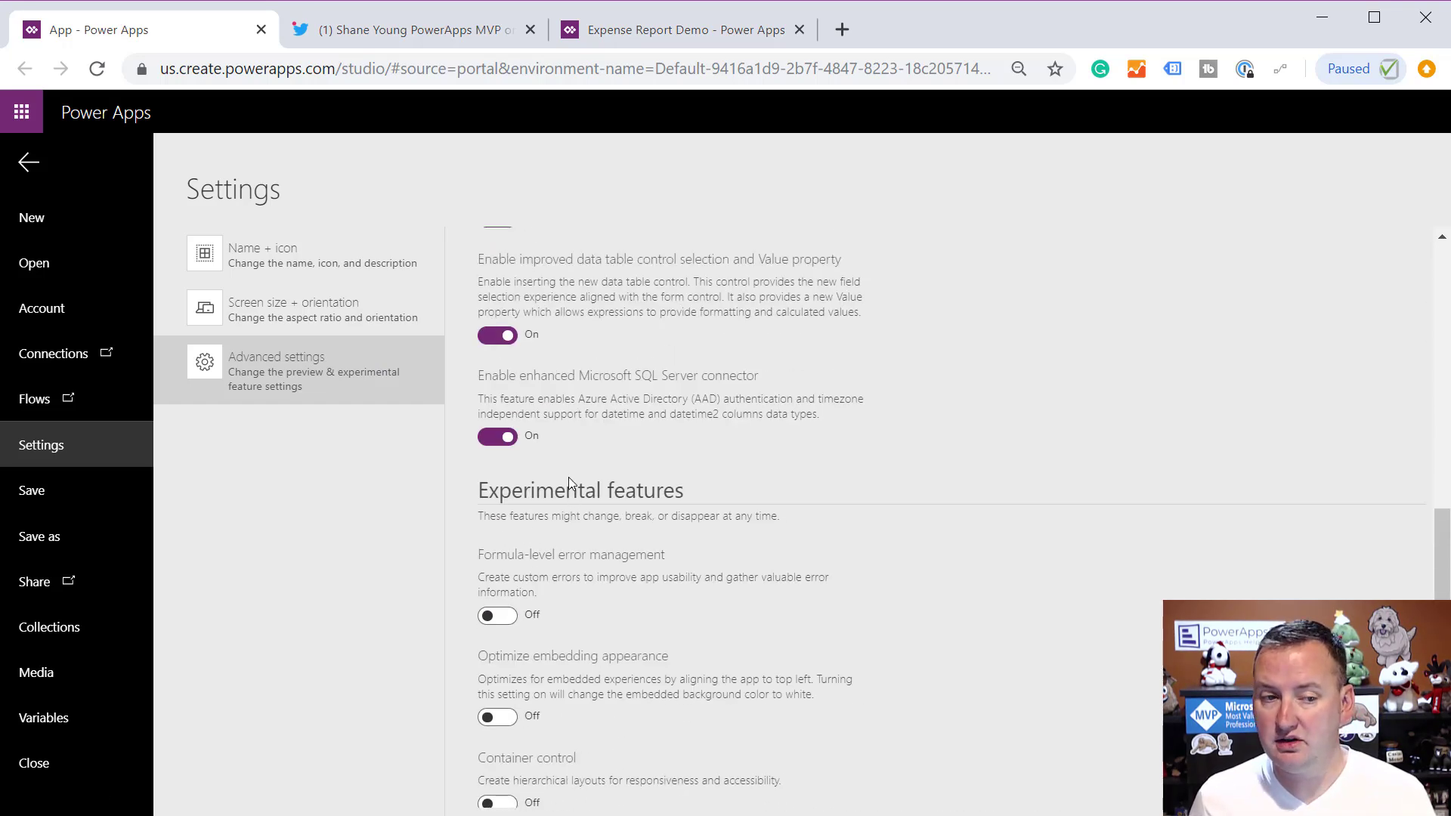
{"action": "left_click", "coordinate": [28, 162]}
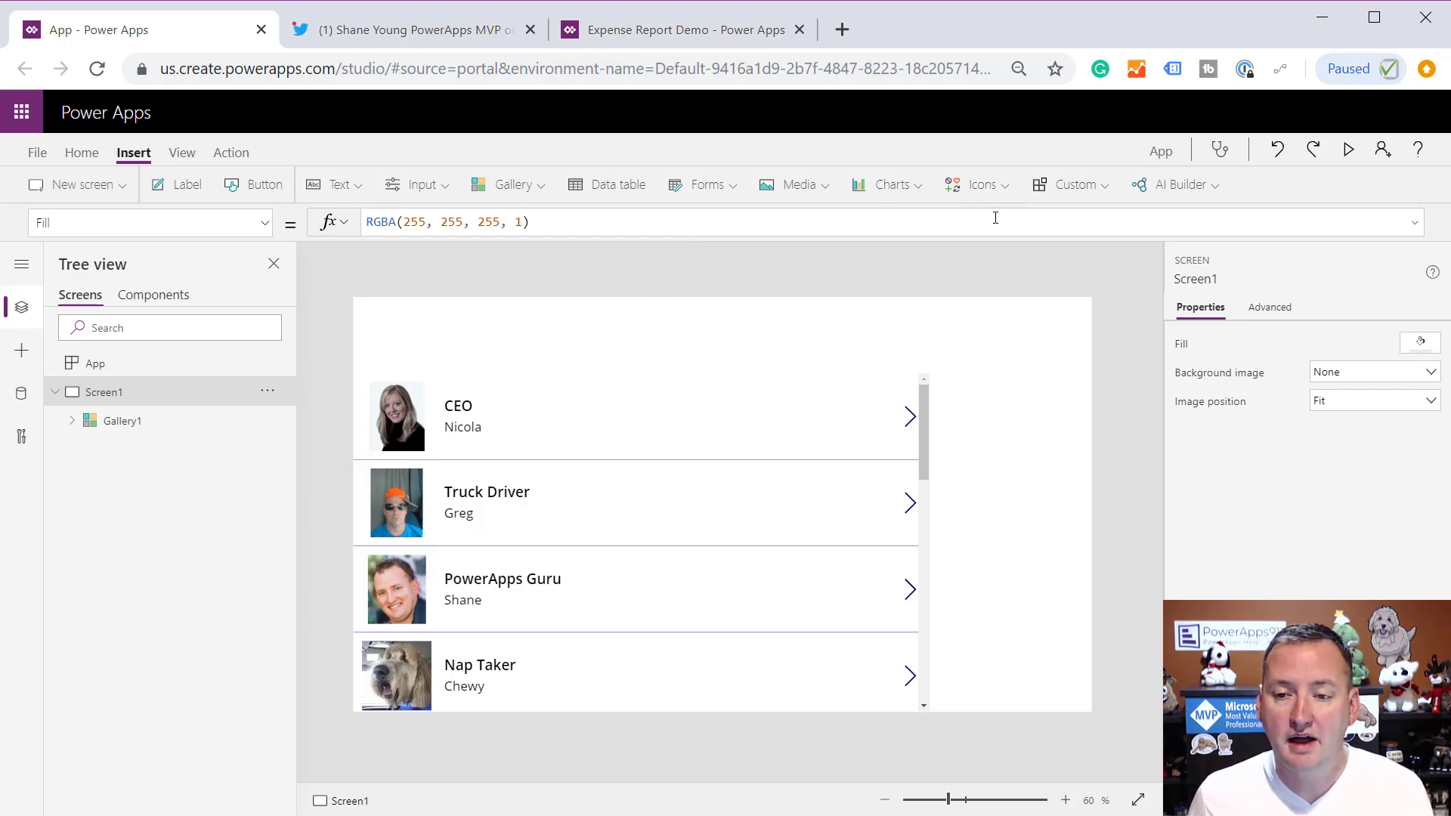
Import the components from the Deep Linking Demo app
{"action": "left_click", "coordinate": [1104, 188]}
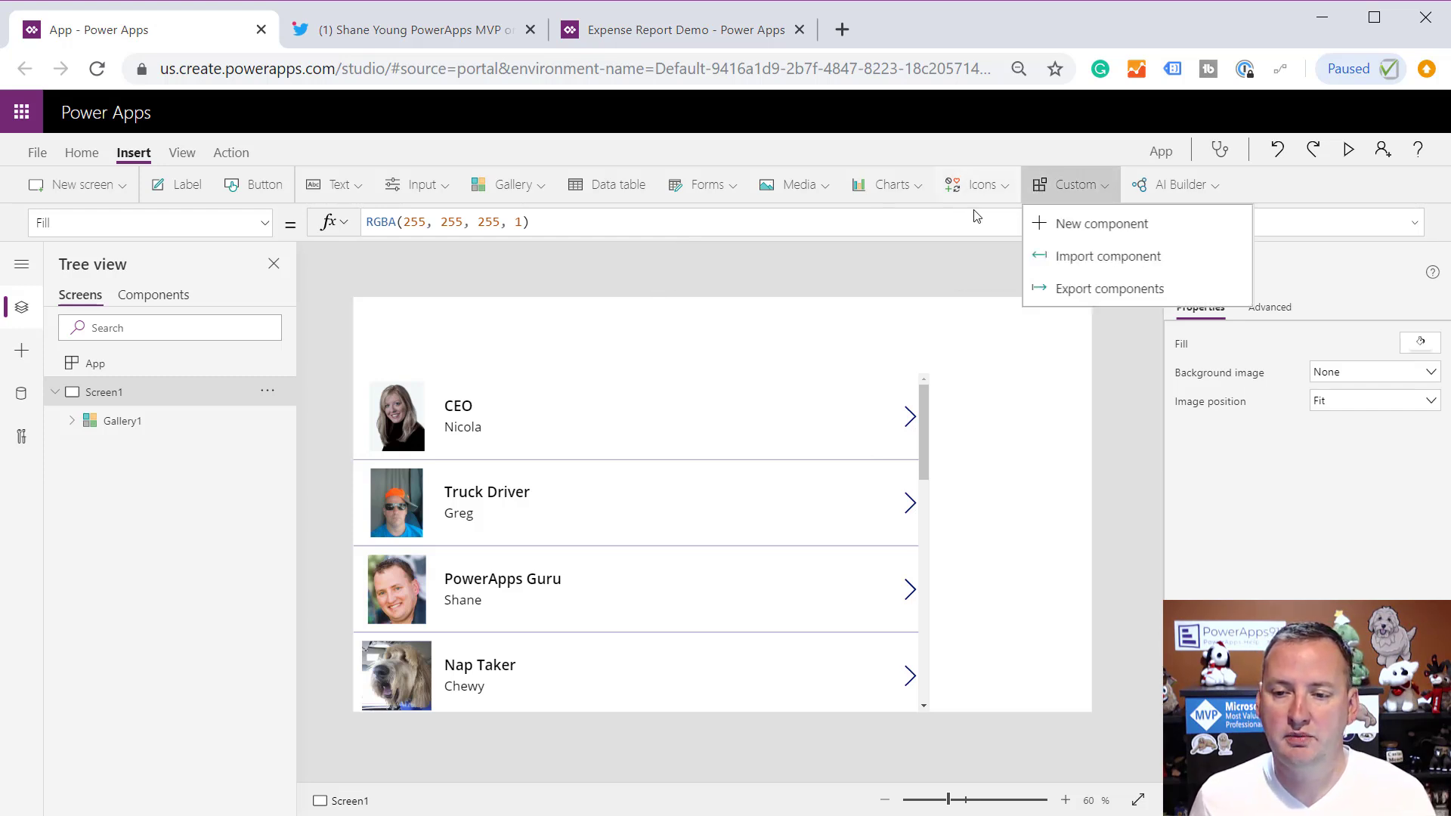
{"action": "left_click", "coordinate": [1096, 259]}
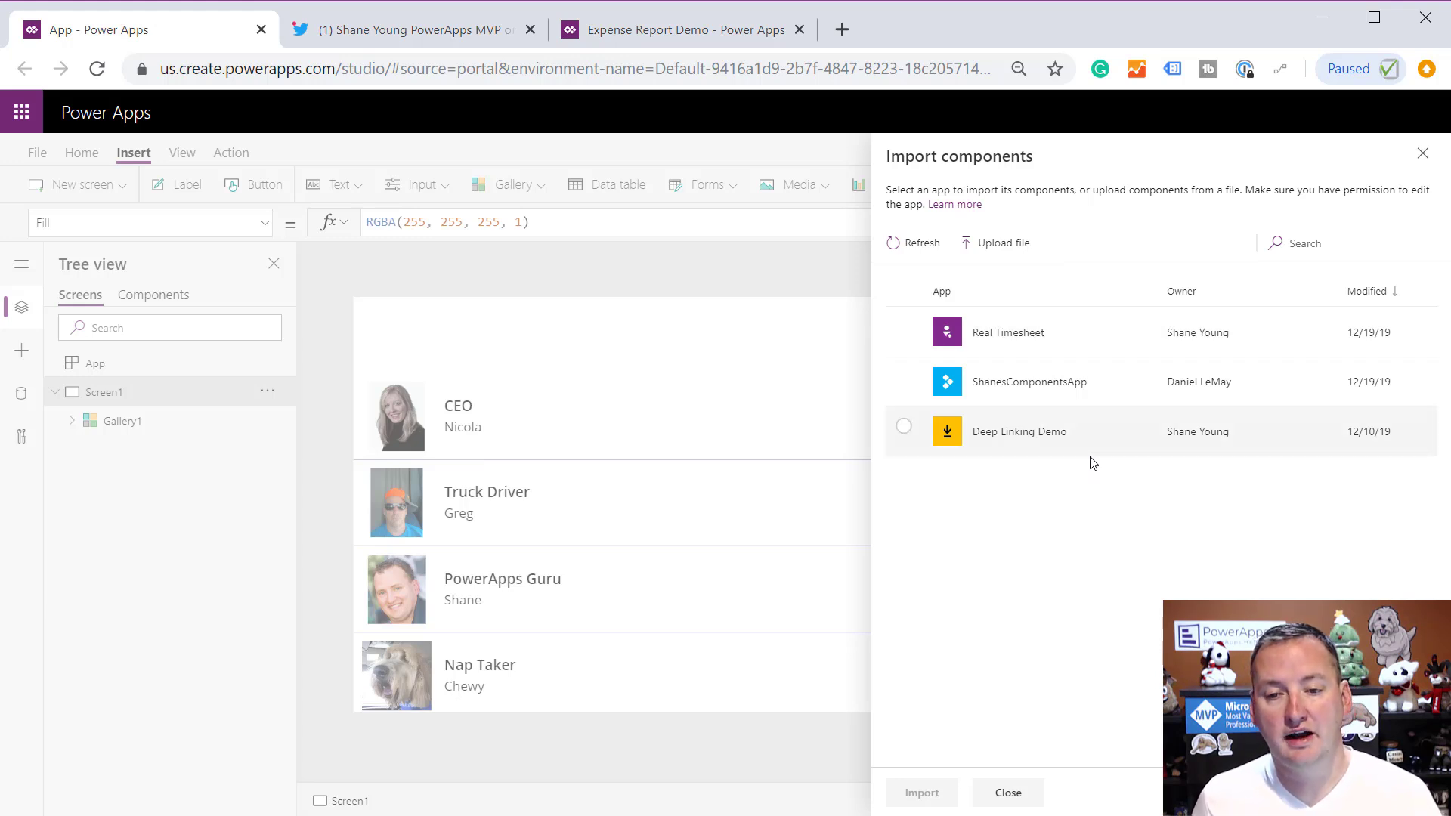
{"action": "left_click", "coordinate": [1033, 435]}
{"action": "left_click", "coordinate": [922, 793]}
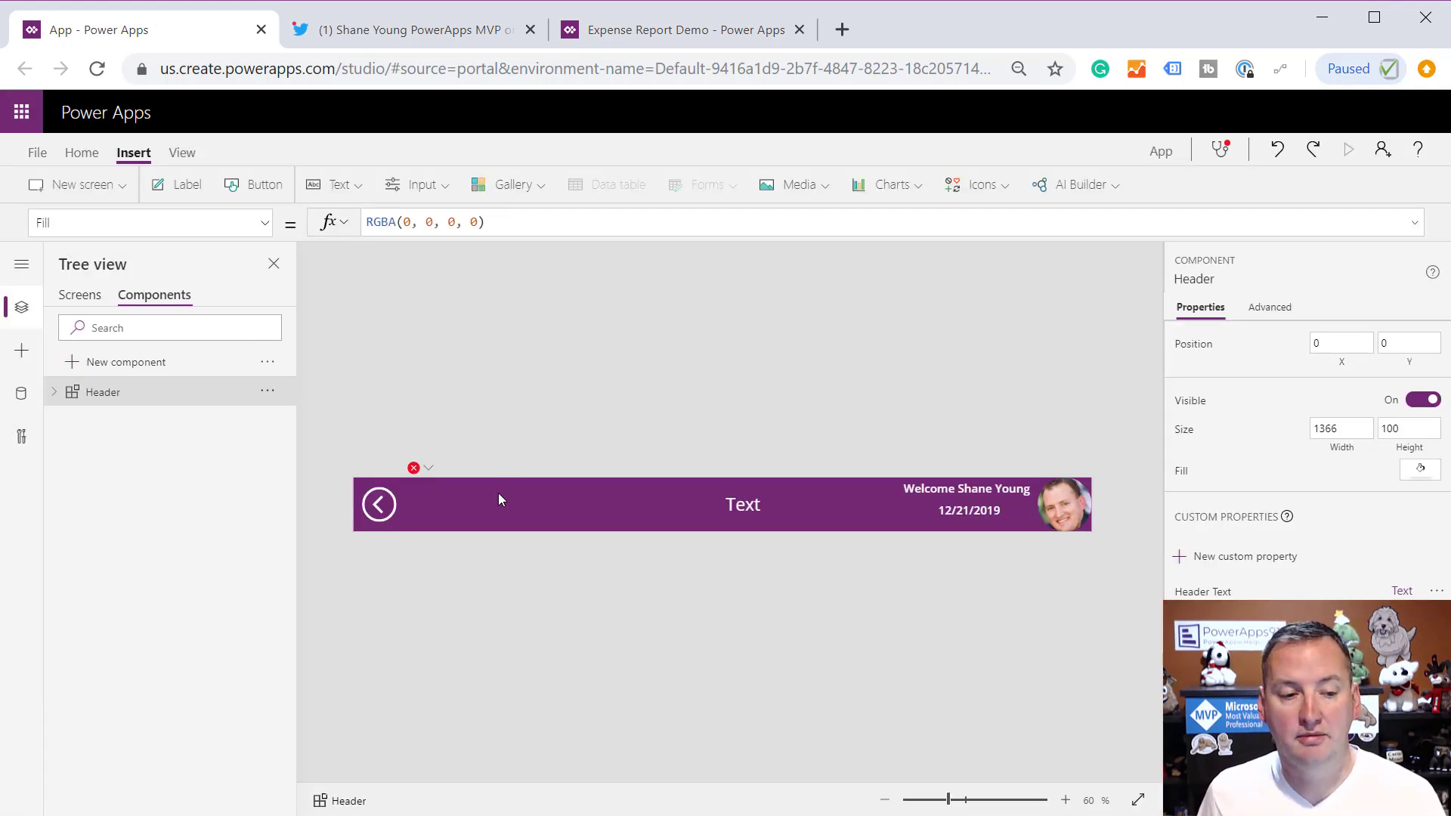
Fix the missing logo in the Header component by uploading the image file "PowerApp911 - 300 wide clear"
{"action": "left_click", "coordinate": [428, 469]}
{"action": "left_click", "coordinate": [453, 493]}
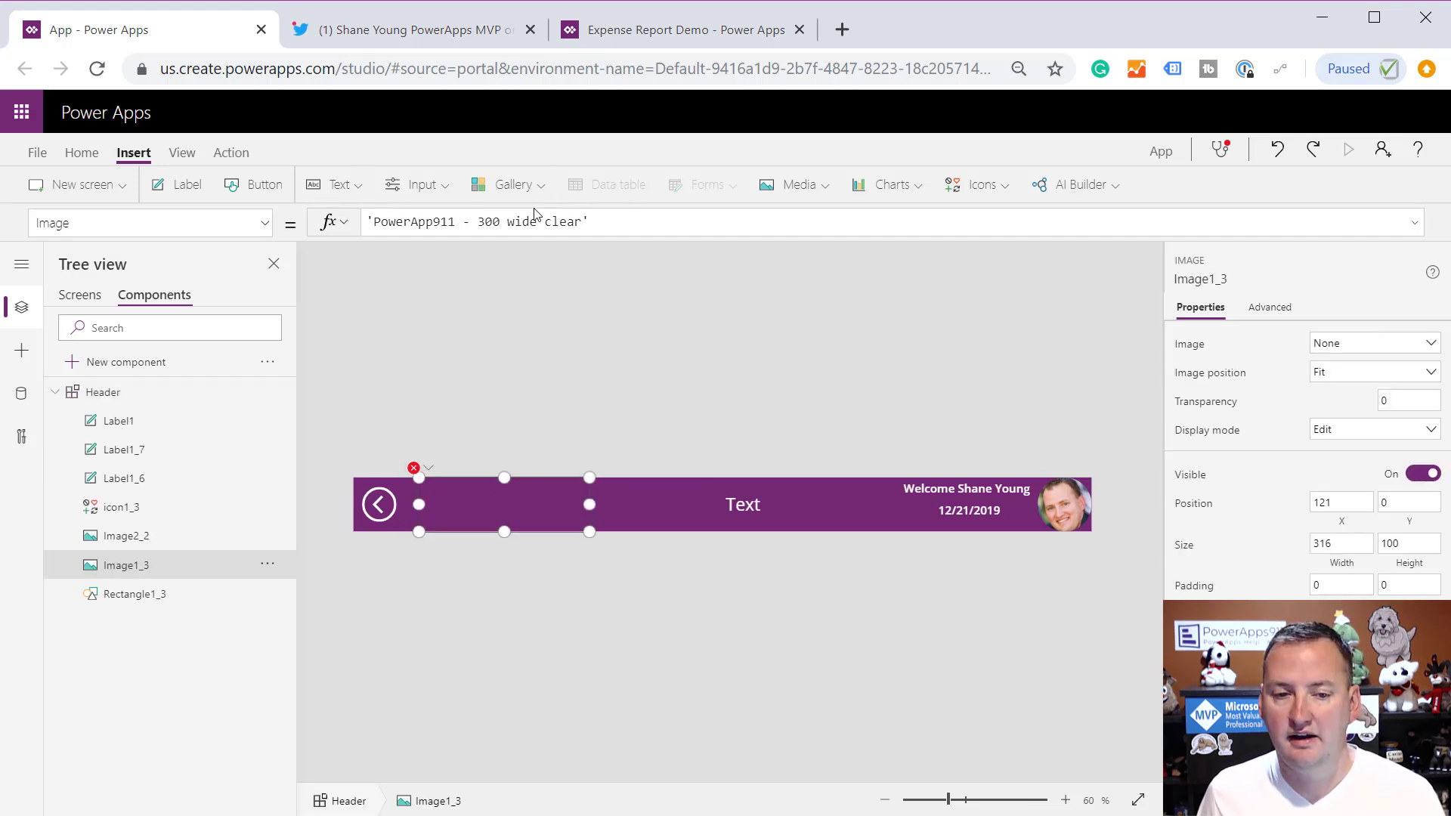
{"action": "left_click", "coordinate": [1420, 351]}
{"action": "left_click", "coordinate": [1402, 369]}
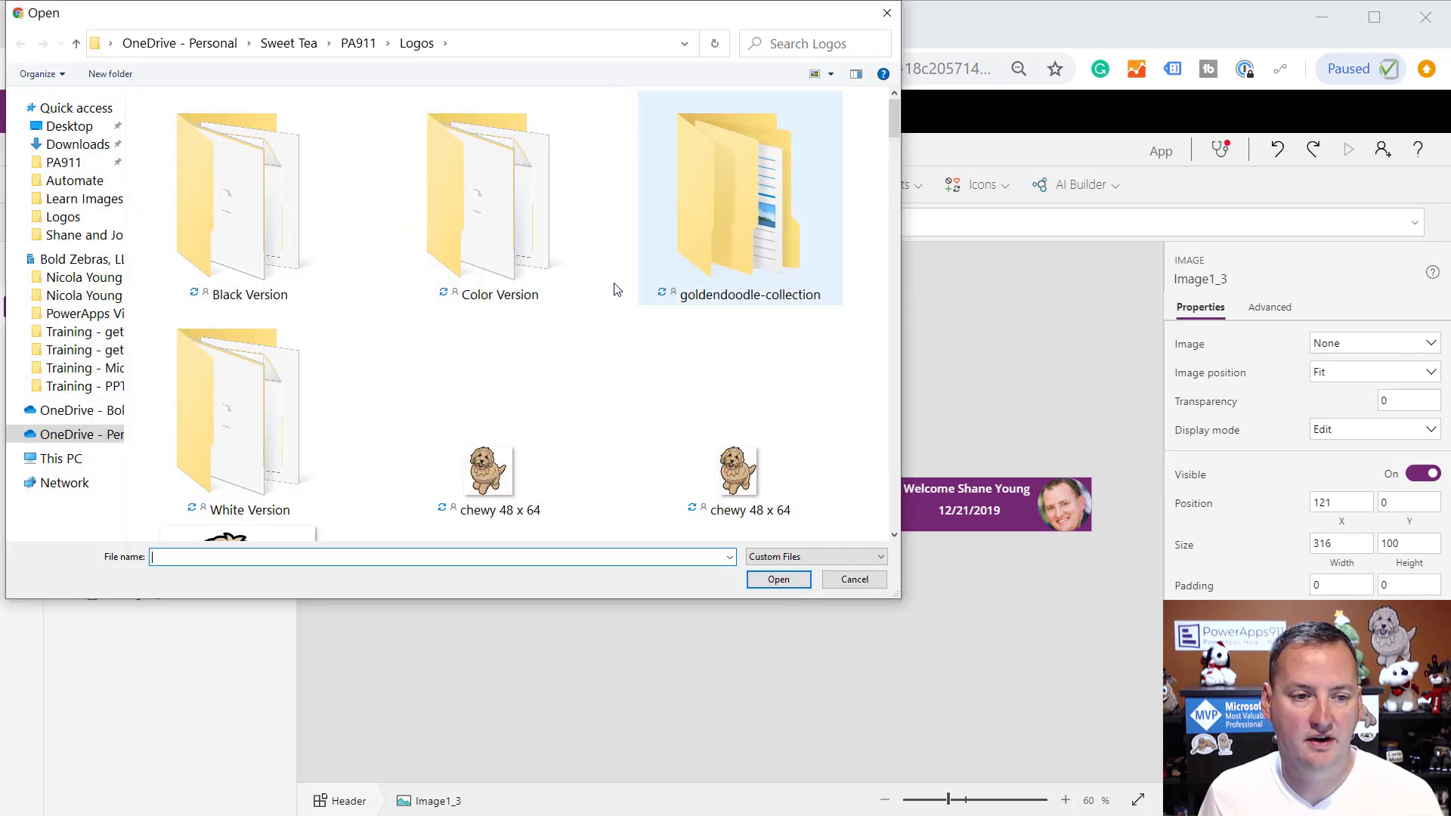
{"action": "left_click", "coordinate": [845, 46]}
{"action": "type", "text": "300"}
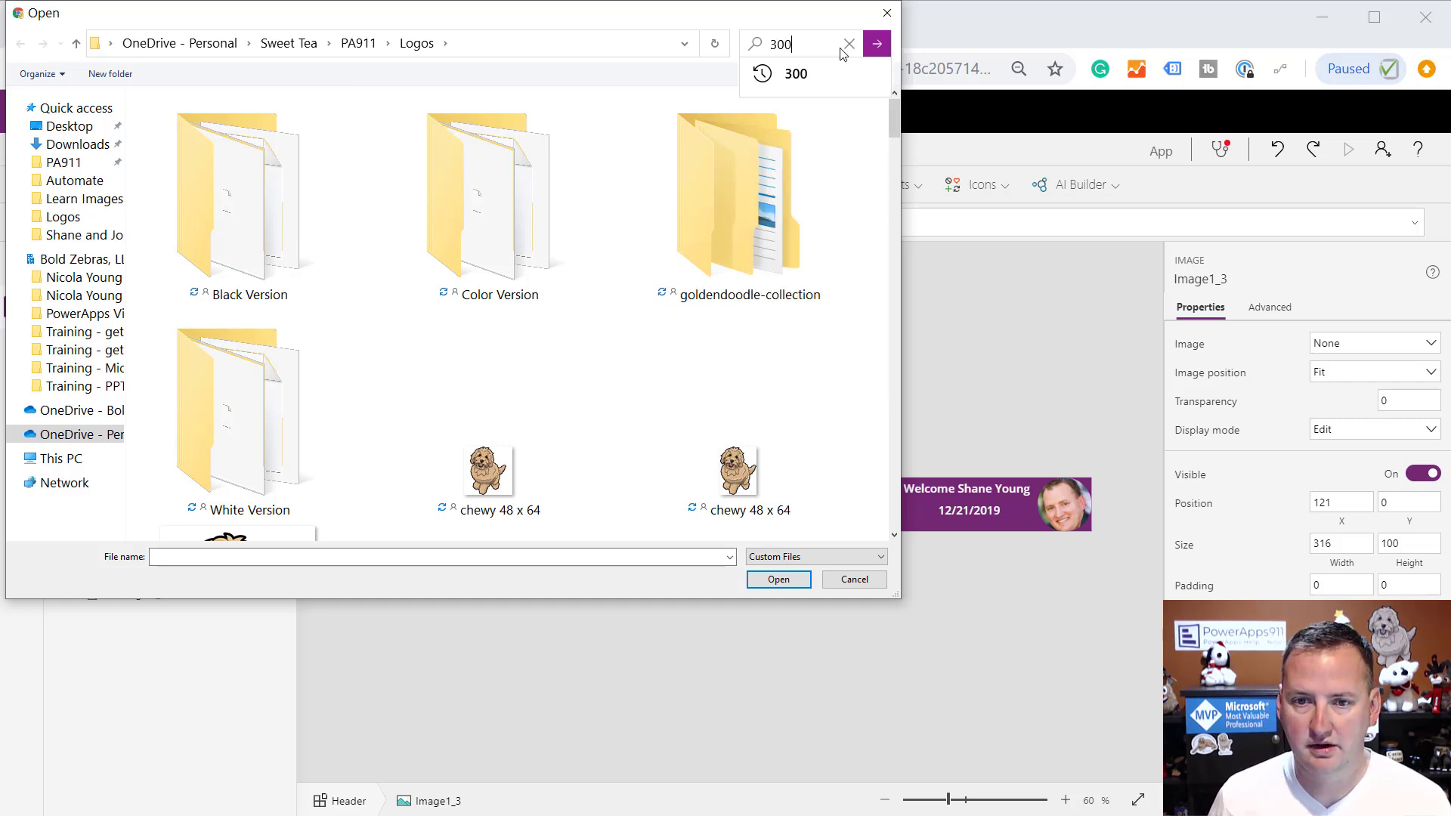
{"action": "left_click", "coordinate": [814, 76]}
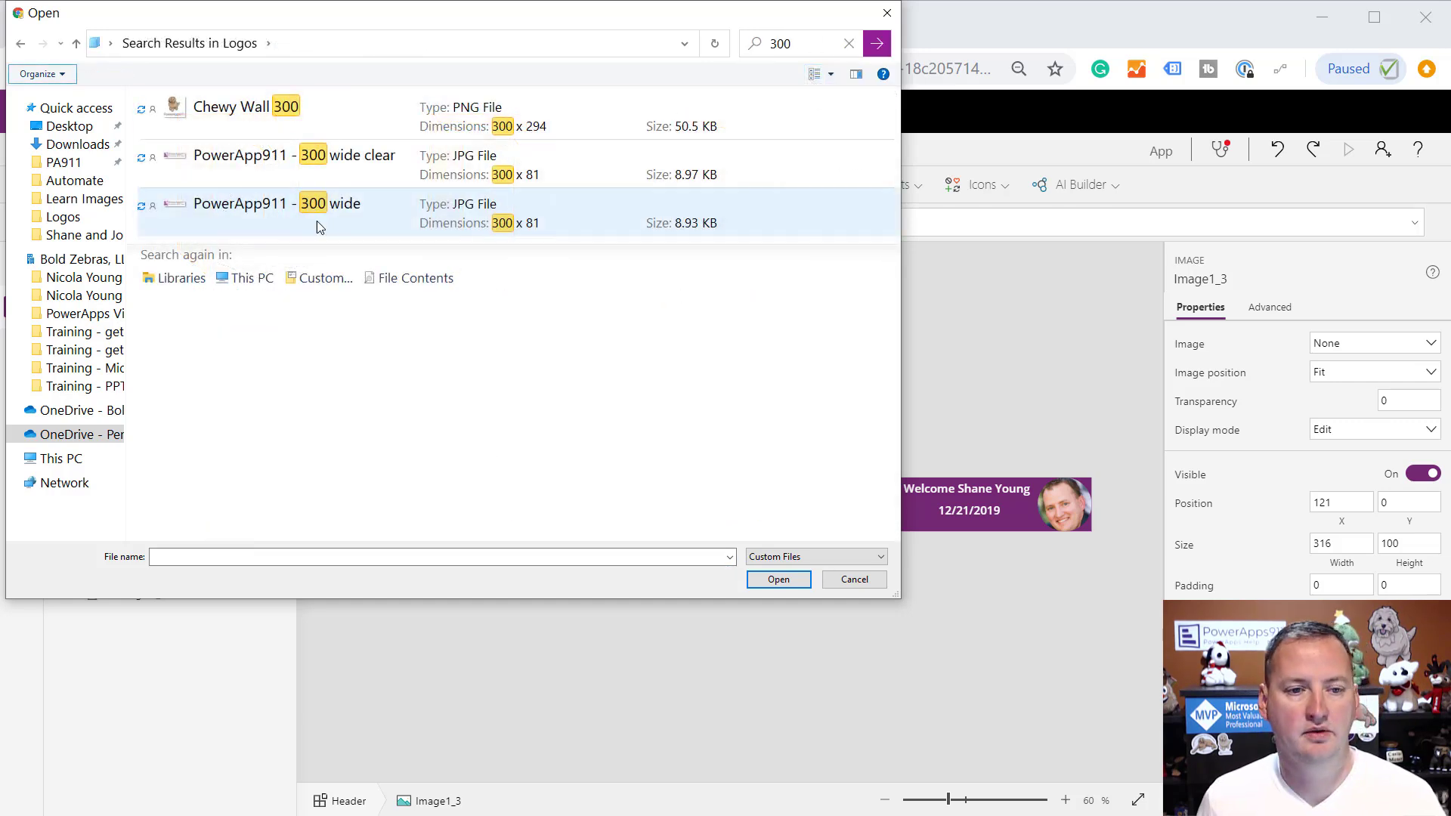
{"action": "double_click", "coordinate": [356, 159]}
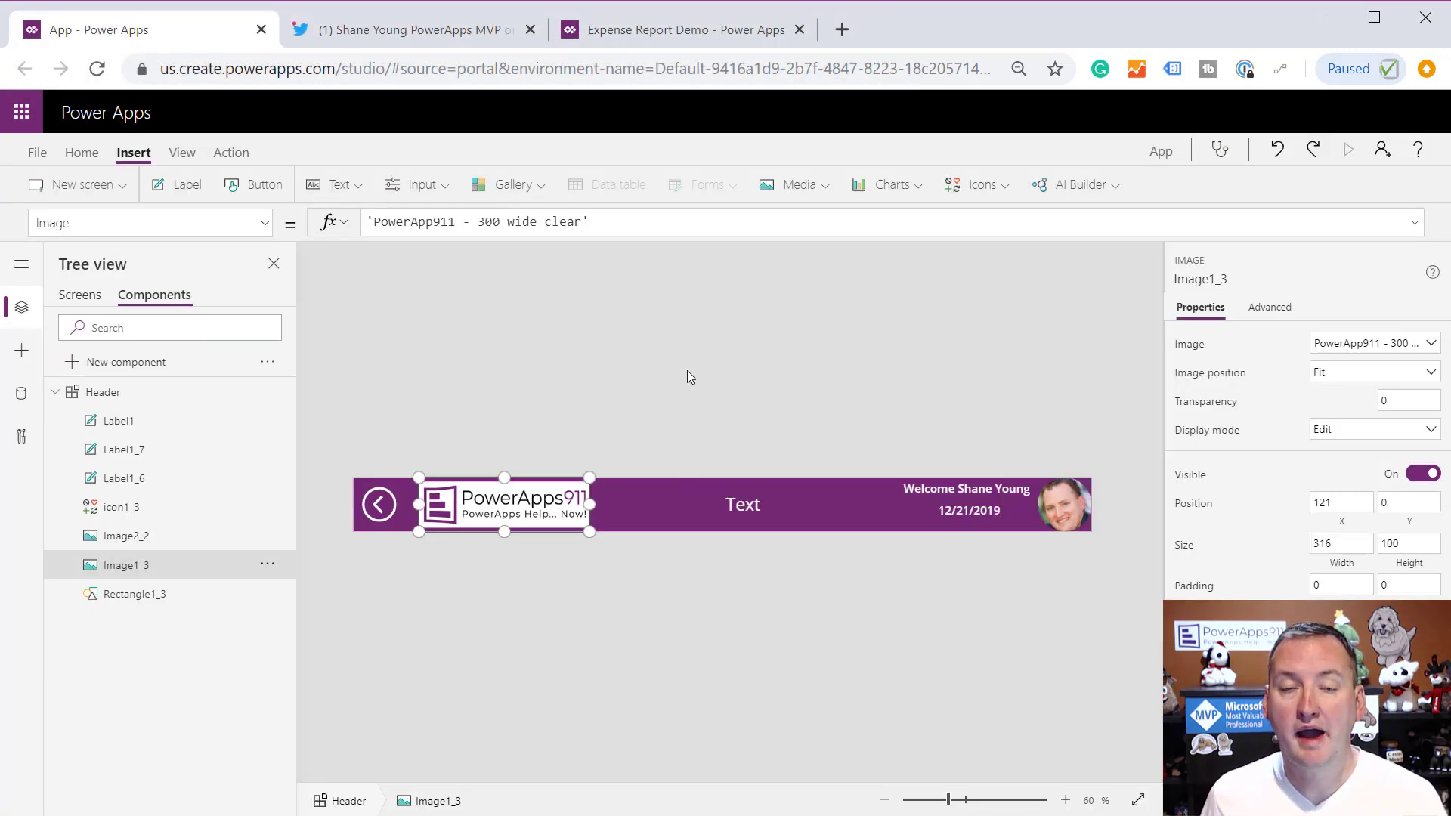
Insert the imported Header component on Screen1
{"action": "left_click", "coordinate": [79, 295]}
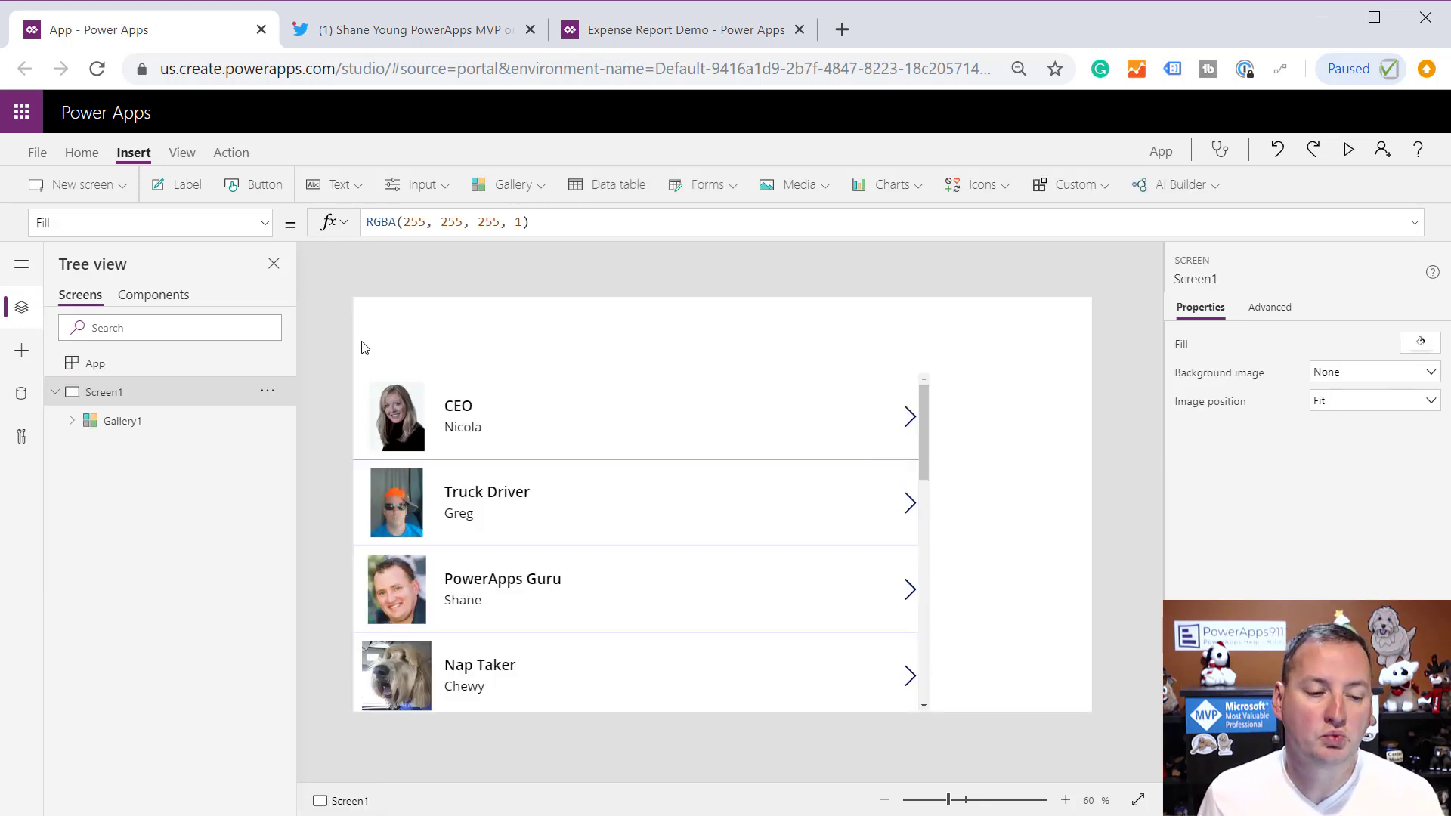
{"action": "left_click", "coordinate": [1039, 186]}
{"action": "left_click", "coordinate": [1082, 222]}
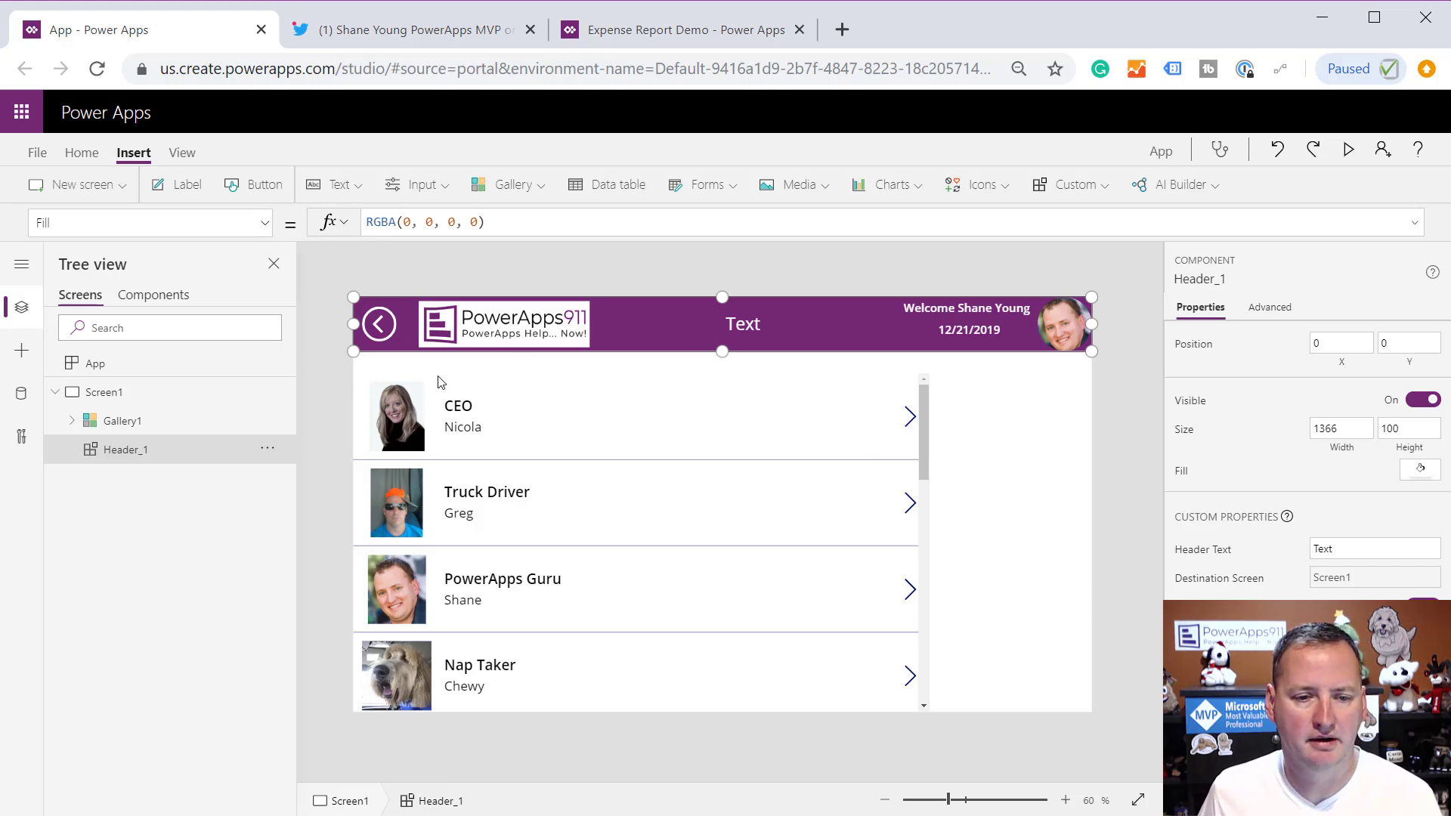
Set the ShowBack property of the header on Screen1 to false
{"action": "left_click", "coordinate": [265, 223]}
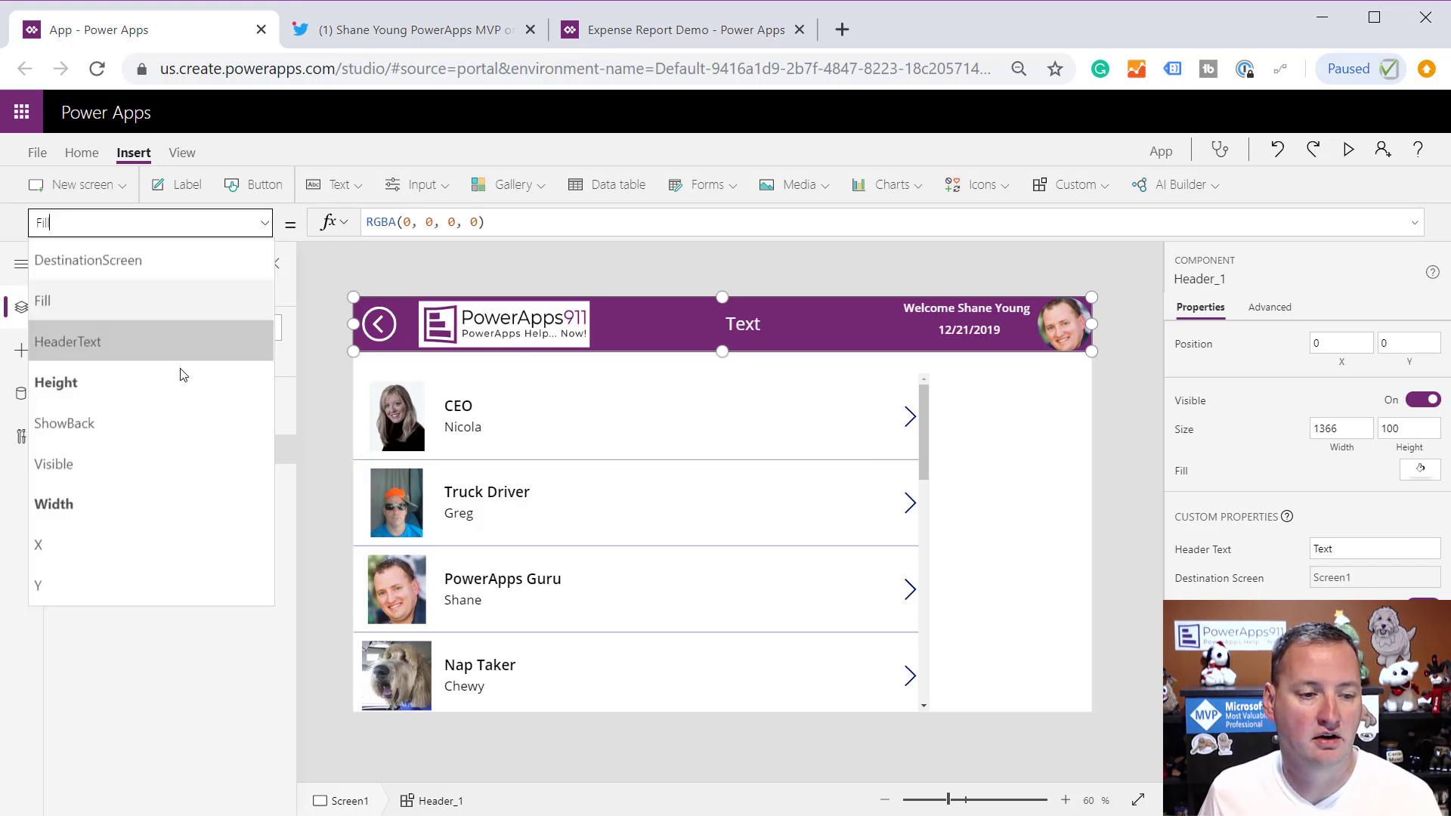
{"action": "left_click", "coordinate": [92, 425]}
{"action": "double_click", "coordinate": [381, 221]}
{"action": "type", "text": "false"}
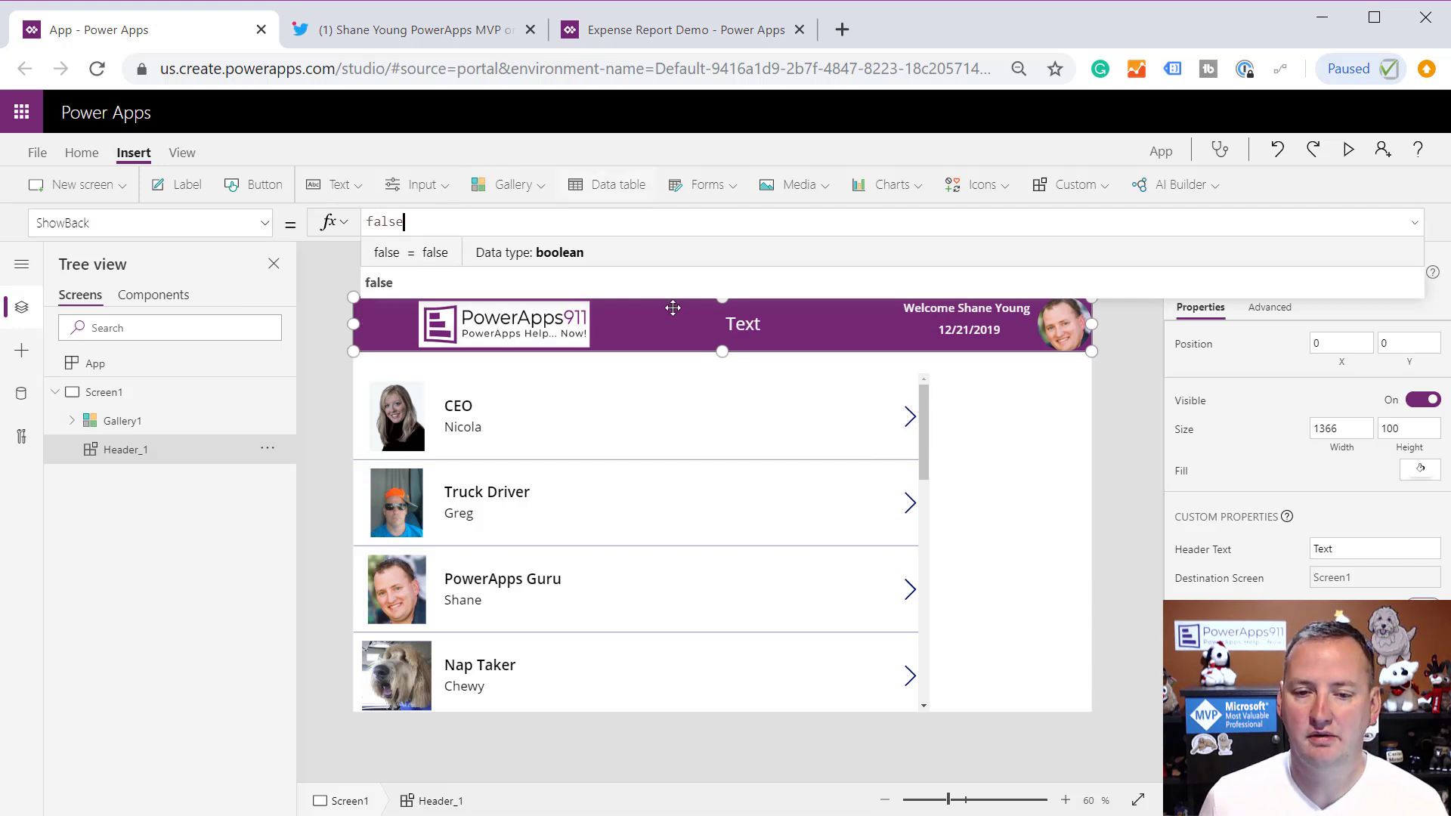
{"action": "left_click", "coordinate": [737, 330]}
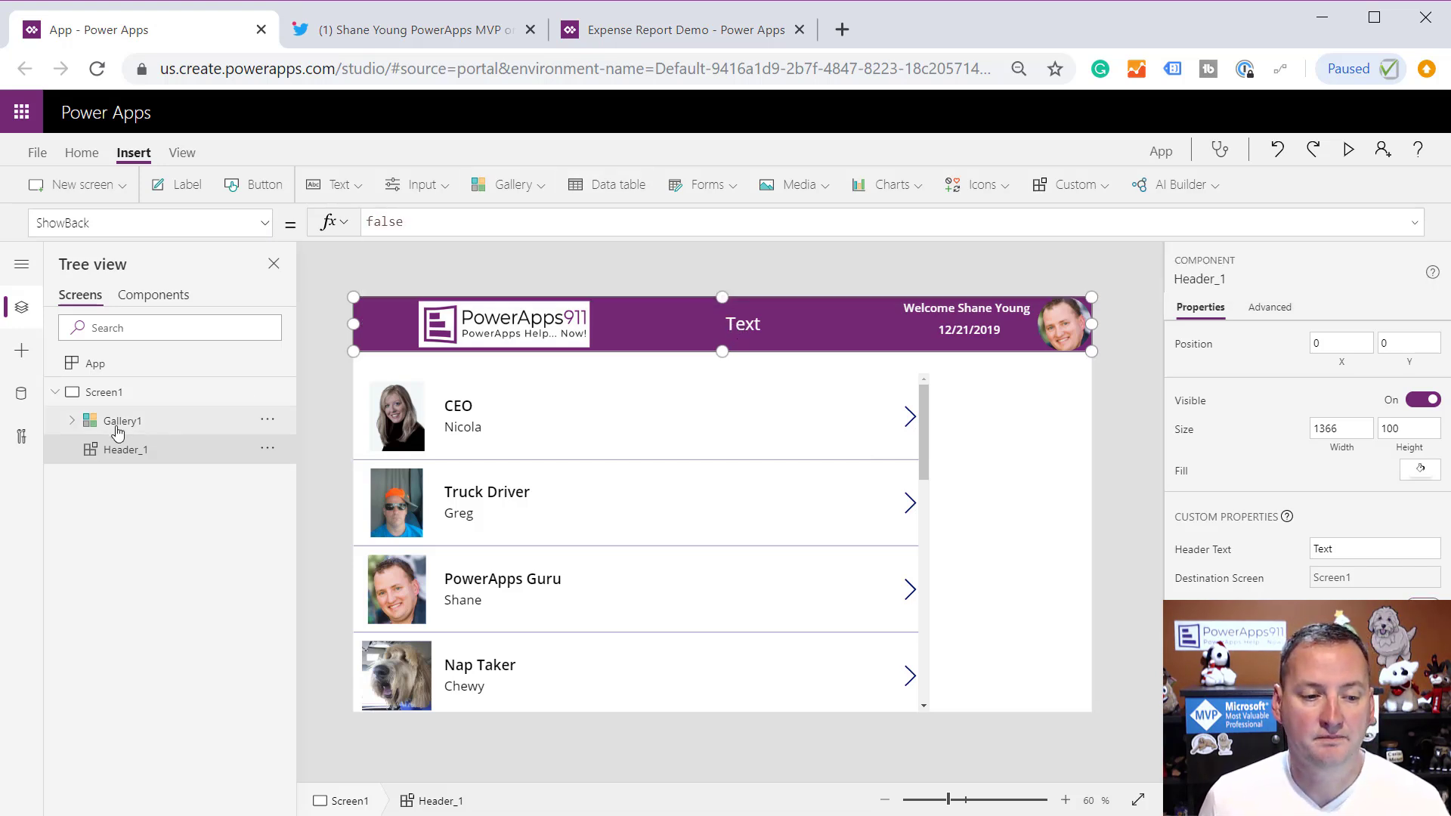
Set the header's HeaderText property to "Welcome Screen "
{"action": "left_click", "coordinate": [266, 225]}
{"action": "left_click", "coordinate": [115, 338]}
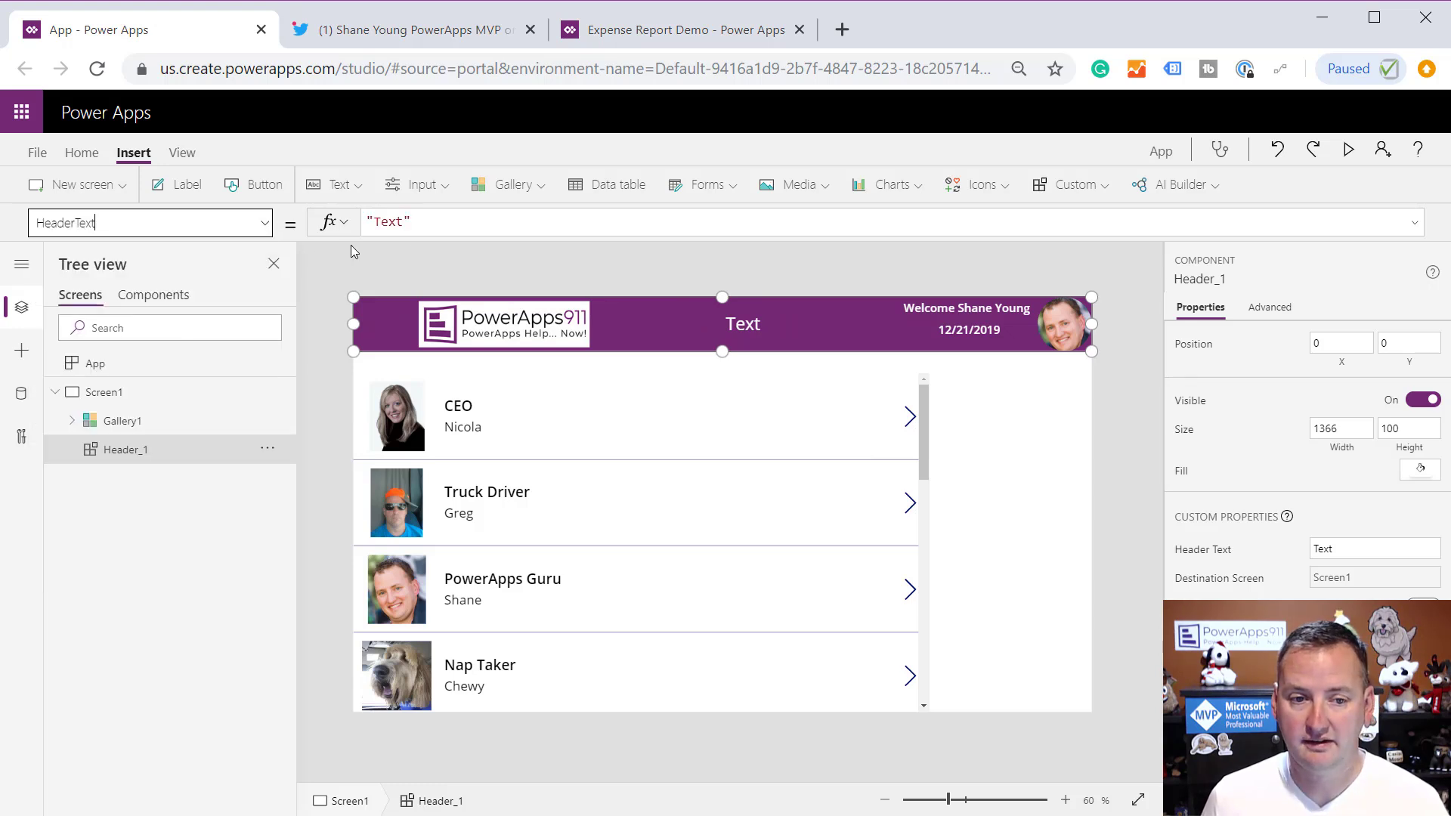
{"action": "double_click", "coordinate": [388, 223]}
{"action": "type", "text": "Welec"}
{"action": "key", "text": "BackSpace"}
{"action": "key", "text": "BackSpace"}
{"action": "type", "text": "come SCreen"}
{"action": "key", "text": "BackSpace"}
{"action": "key", "text": "BackSpace"}
{"action": "key", "text": "BackSpace"}
{"action": "key", "text": "BackSpace"}
{"action": "key", "text": "BackSpace"}
{"action": "type", "text": "creen "}
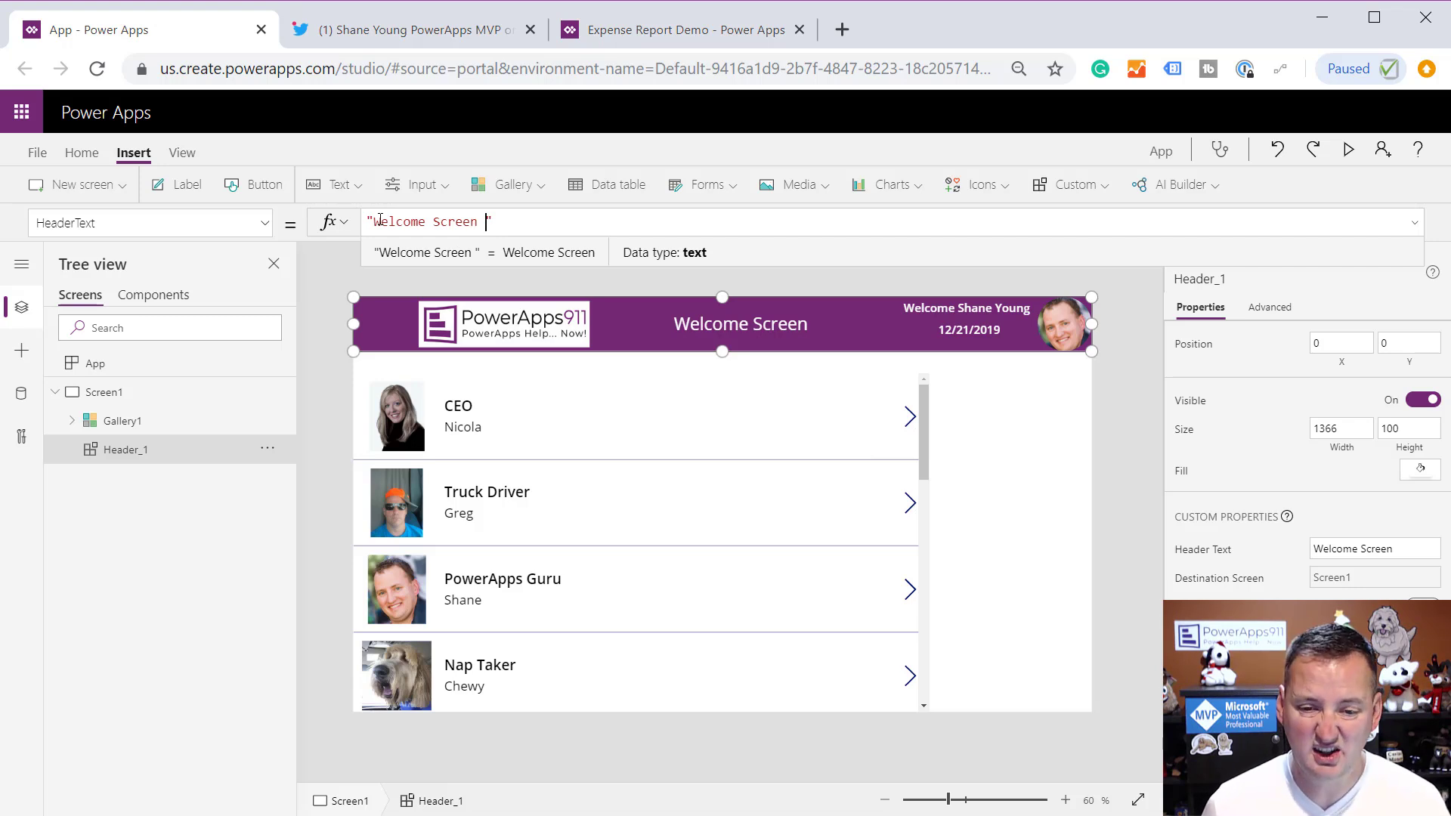
Extend the HeaderText formula to "Welcome Screen is " & App.ActiveScreen.Name
{"action": "type", "text": "is "}
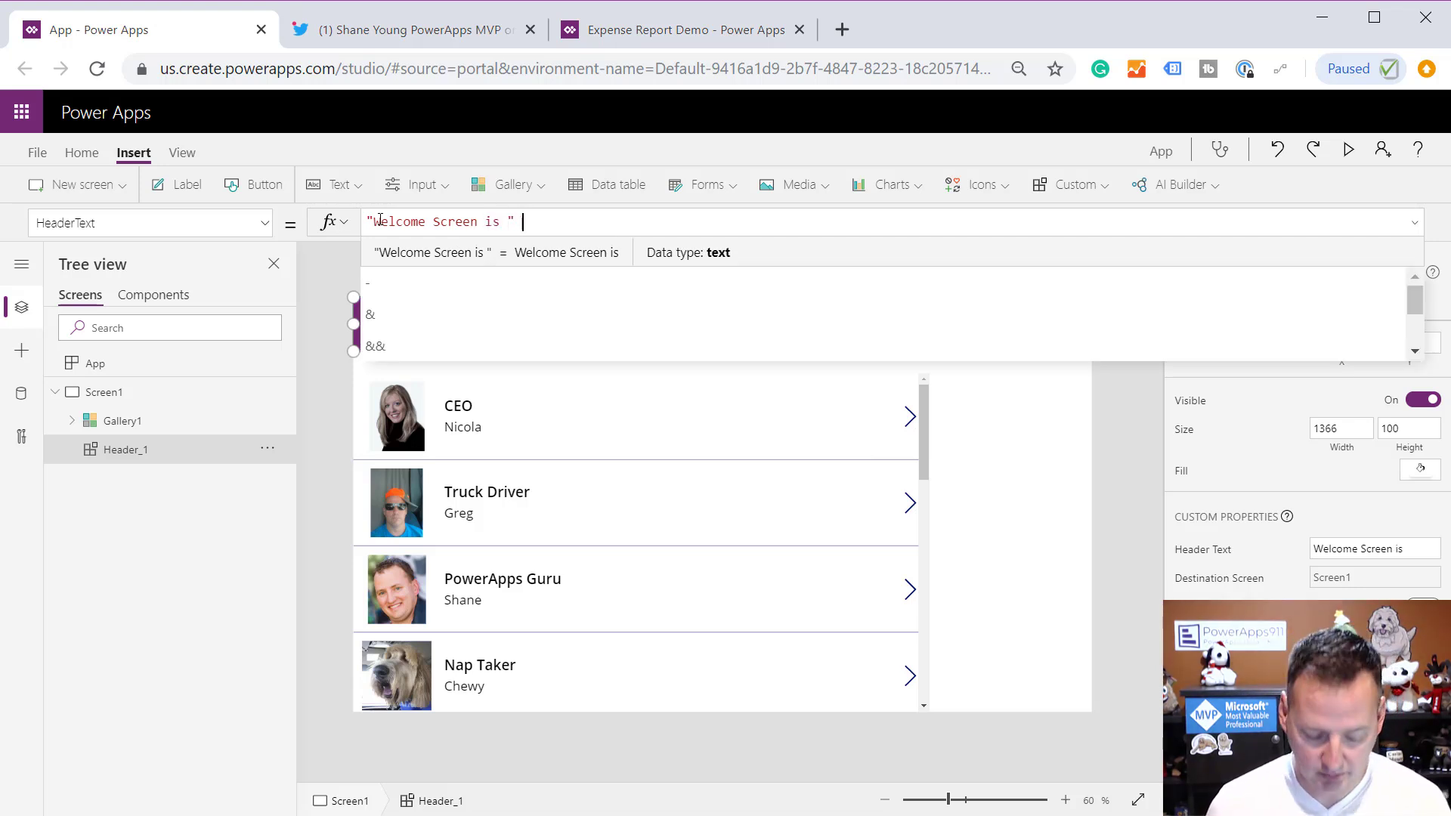
{"action": "type", "text": "& "}
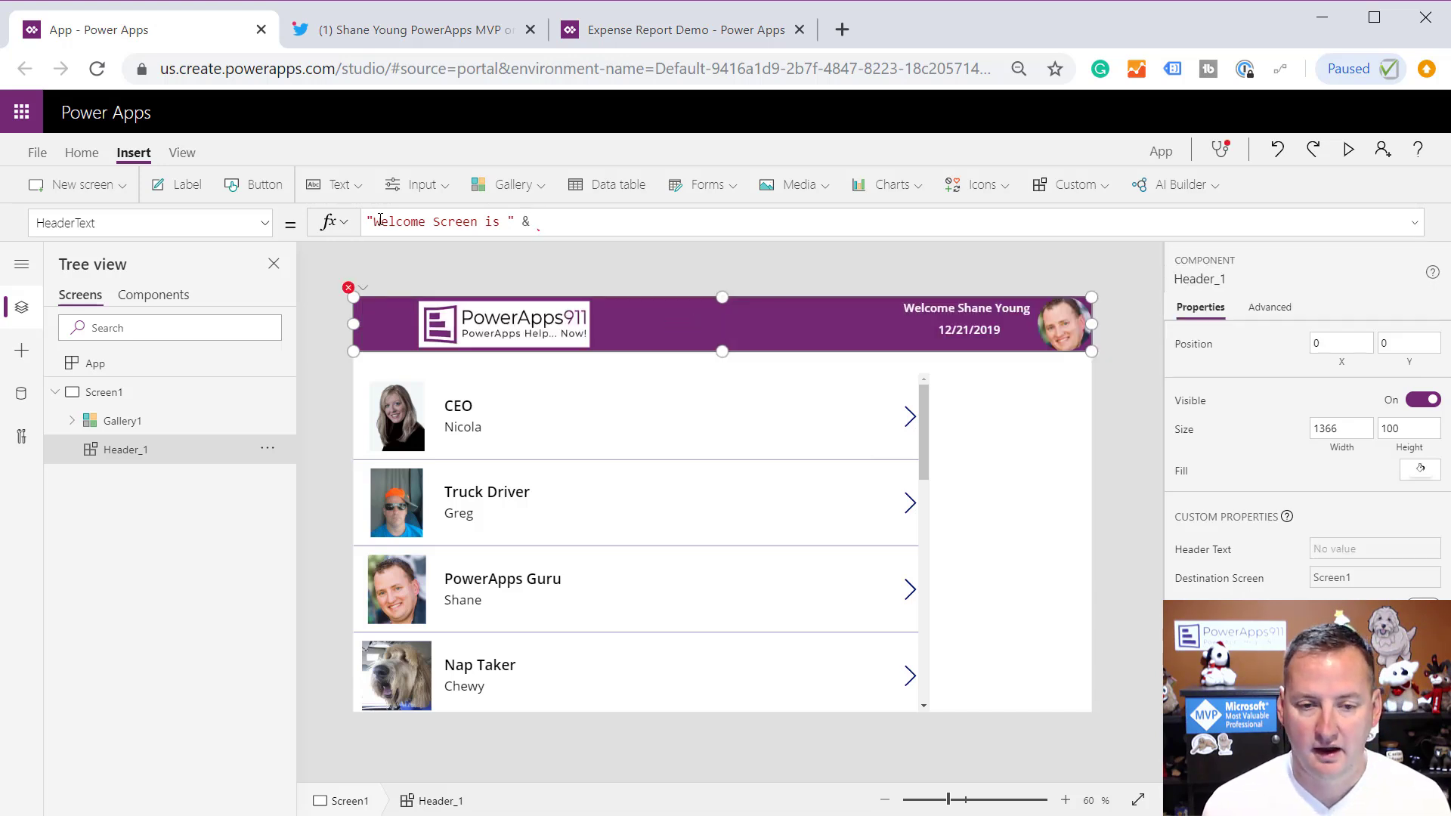
{"action": "type", "text": "app."}
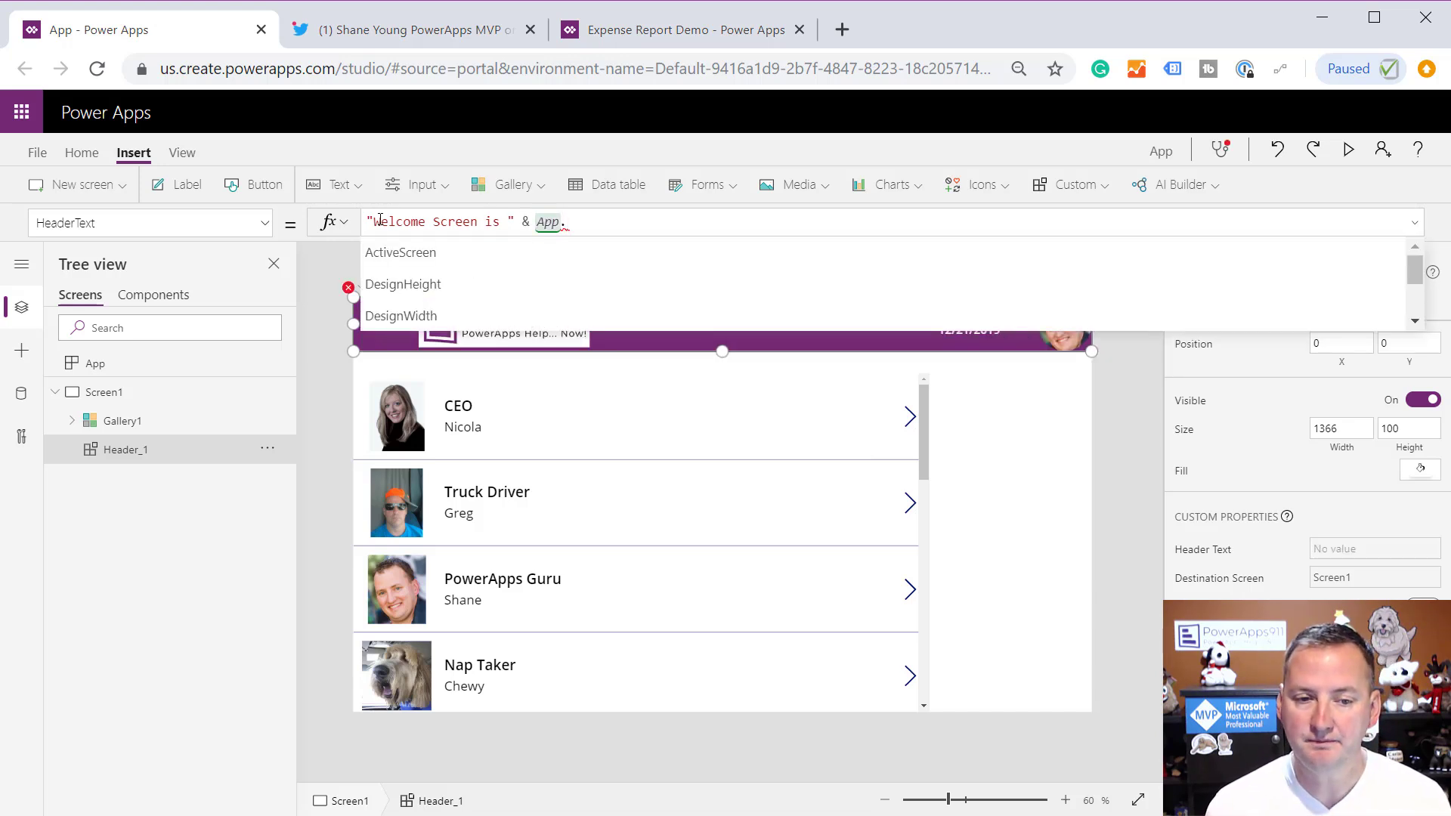
{"action": "key", "text": "Tab"}
{"action": "type", "text": "."}
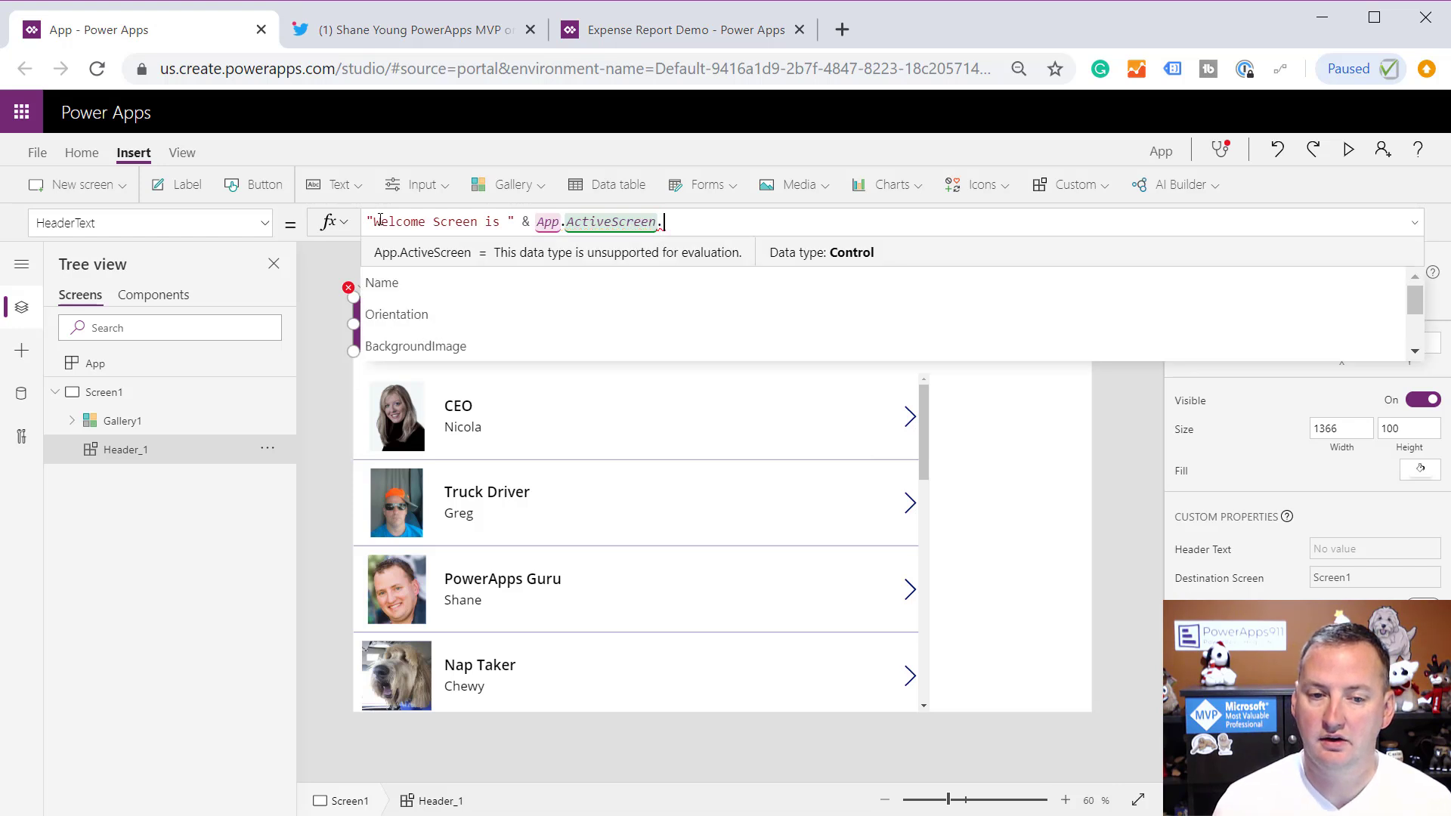
{"action": "key", "text": "Tab"}
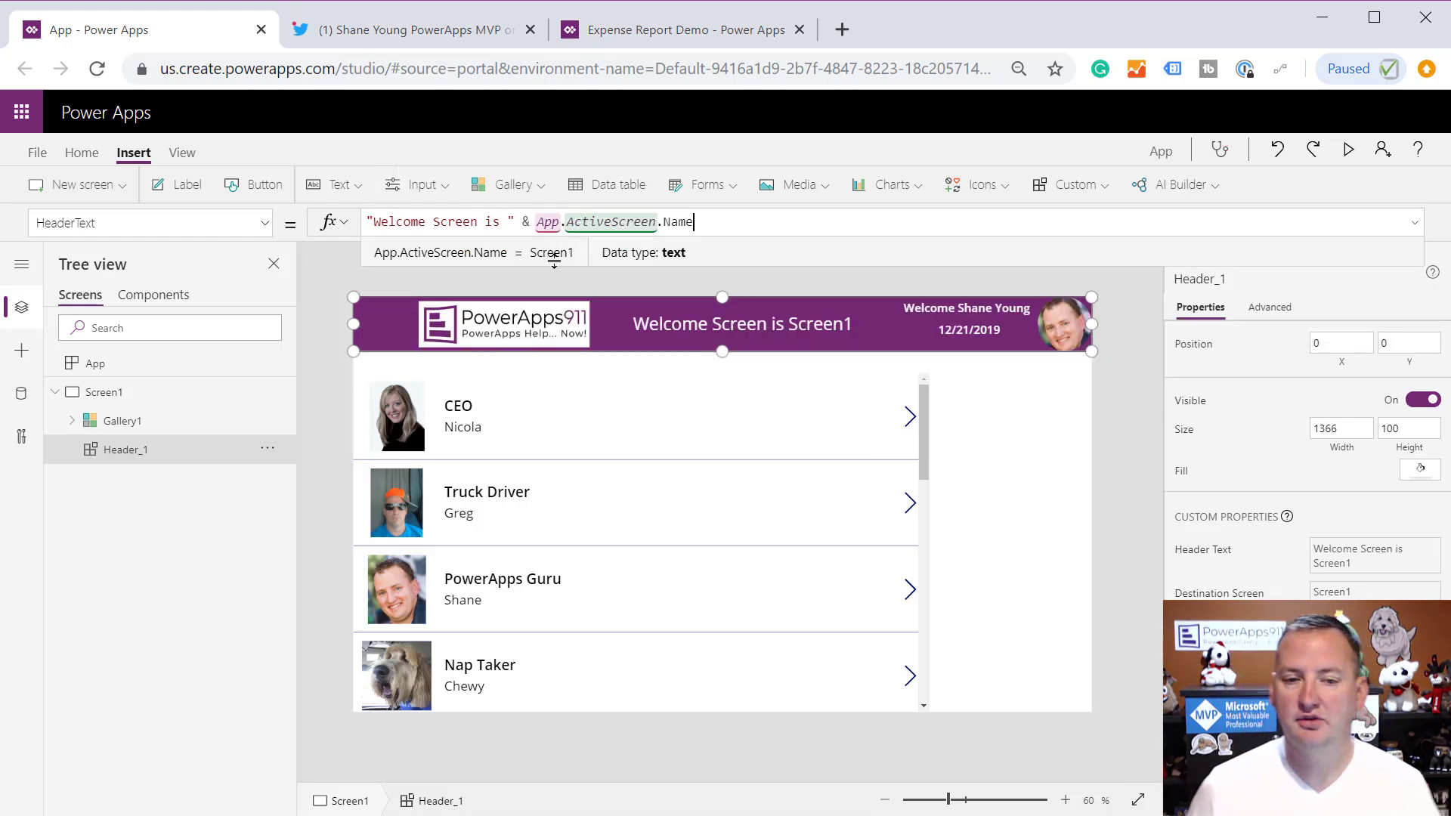
Remove the "Welcome Screen is " text from the header's HeaderText formula, leaving only App.ActiveScreen.Name
{"action": "left_click_drag", "start_coordinate": [531, 222], "coordinate": [366, 222]}
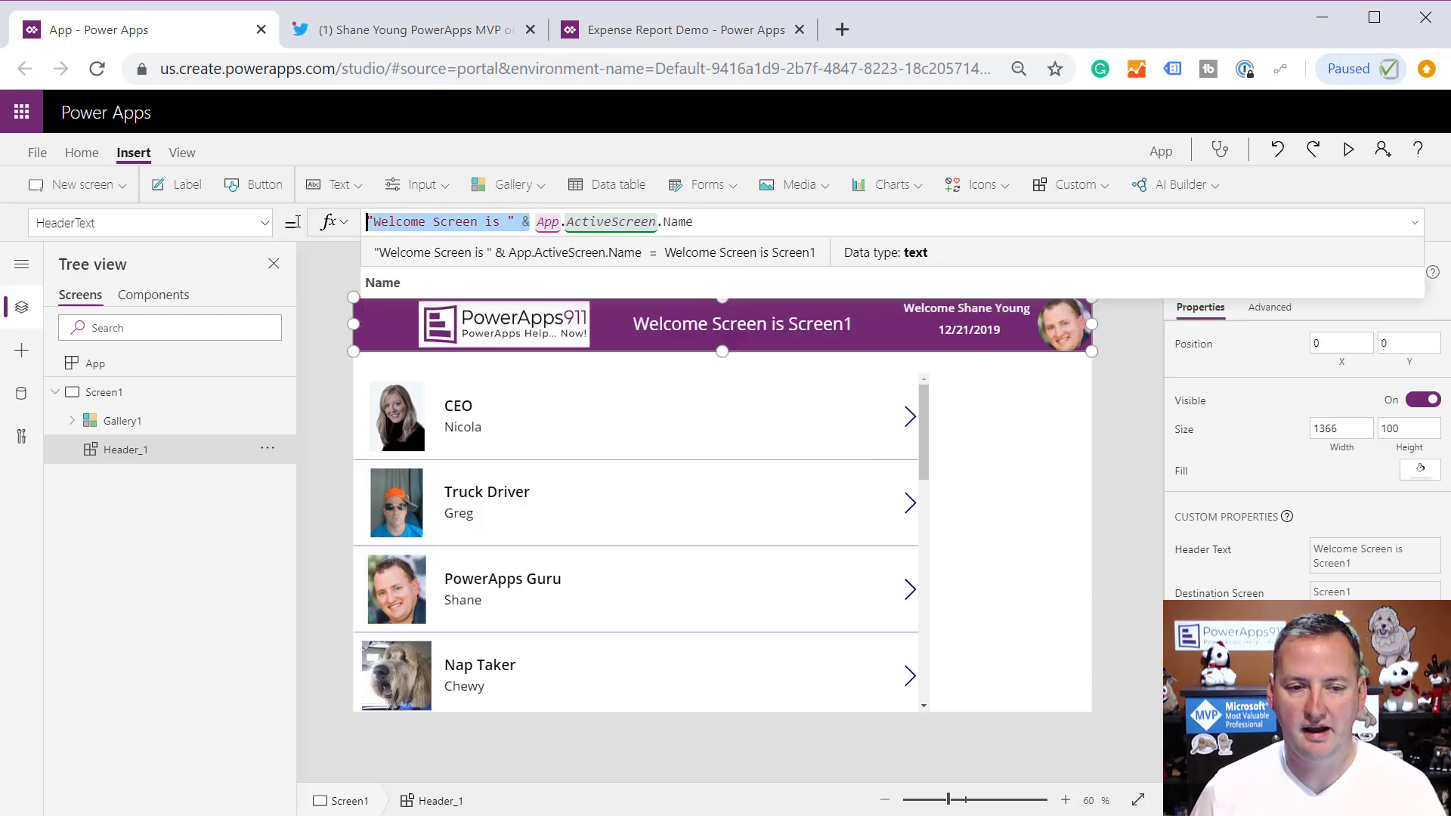
{"action": "key", "text": "ctrl+x"}
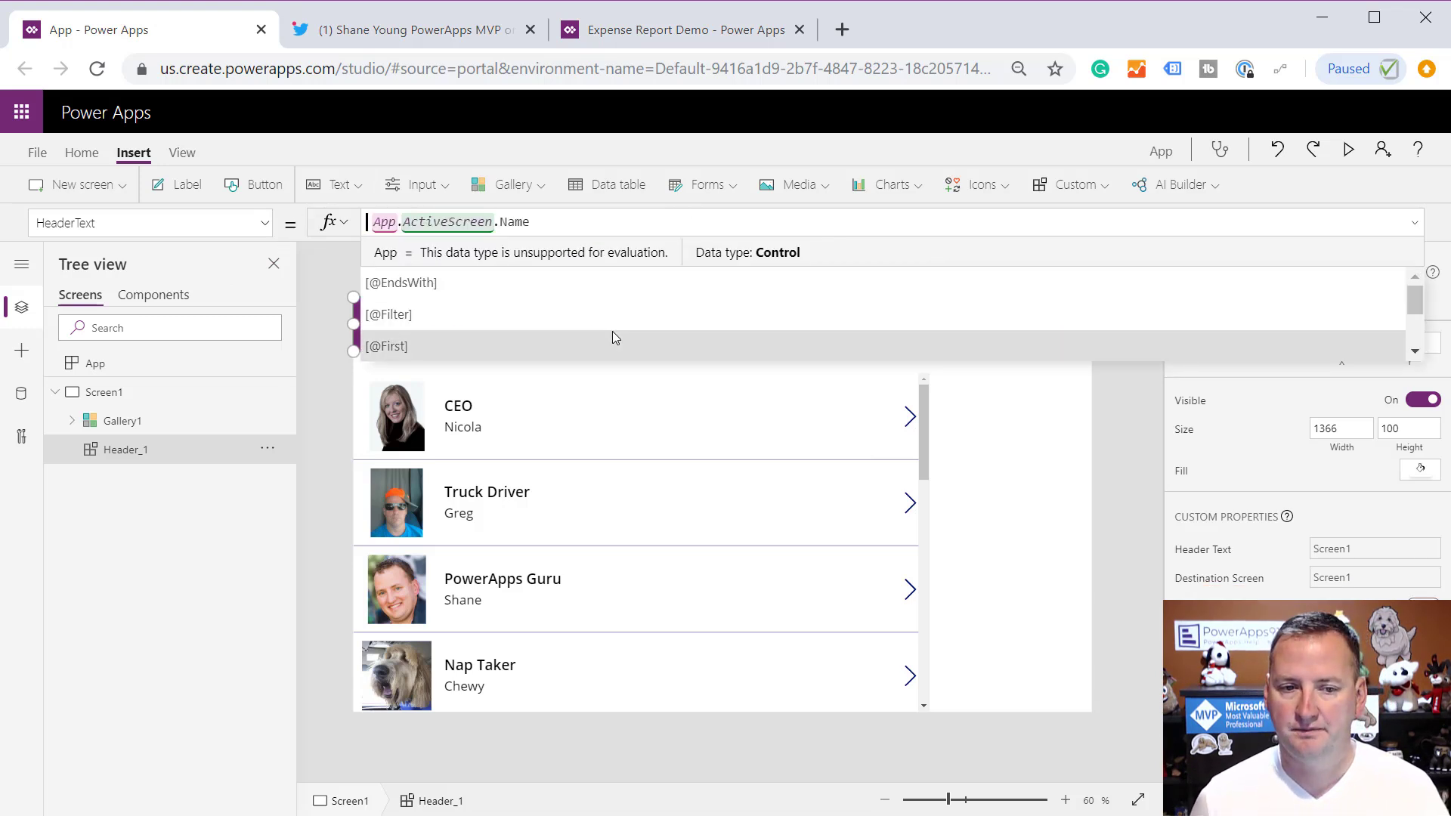
{"action": "left_click", "coordinate": [981, 417]}
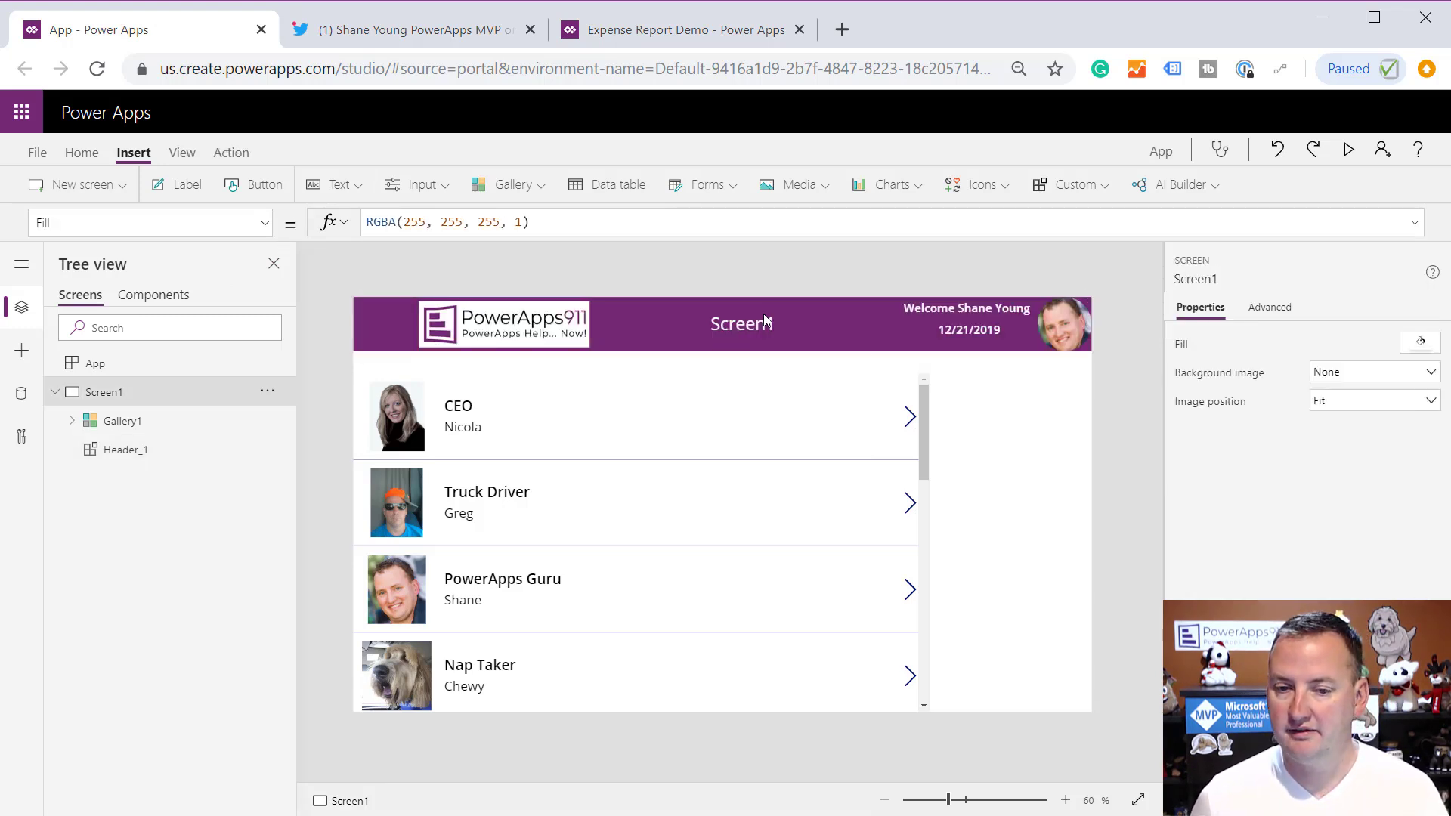
Rename Screen1 to "Welcome Screen" and recheck the header's HeaderText formula
{"action": "double_click", "coordinate": [111, 398]}
{"action": "type", "text": "Welcome S"}
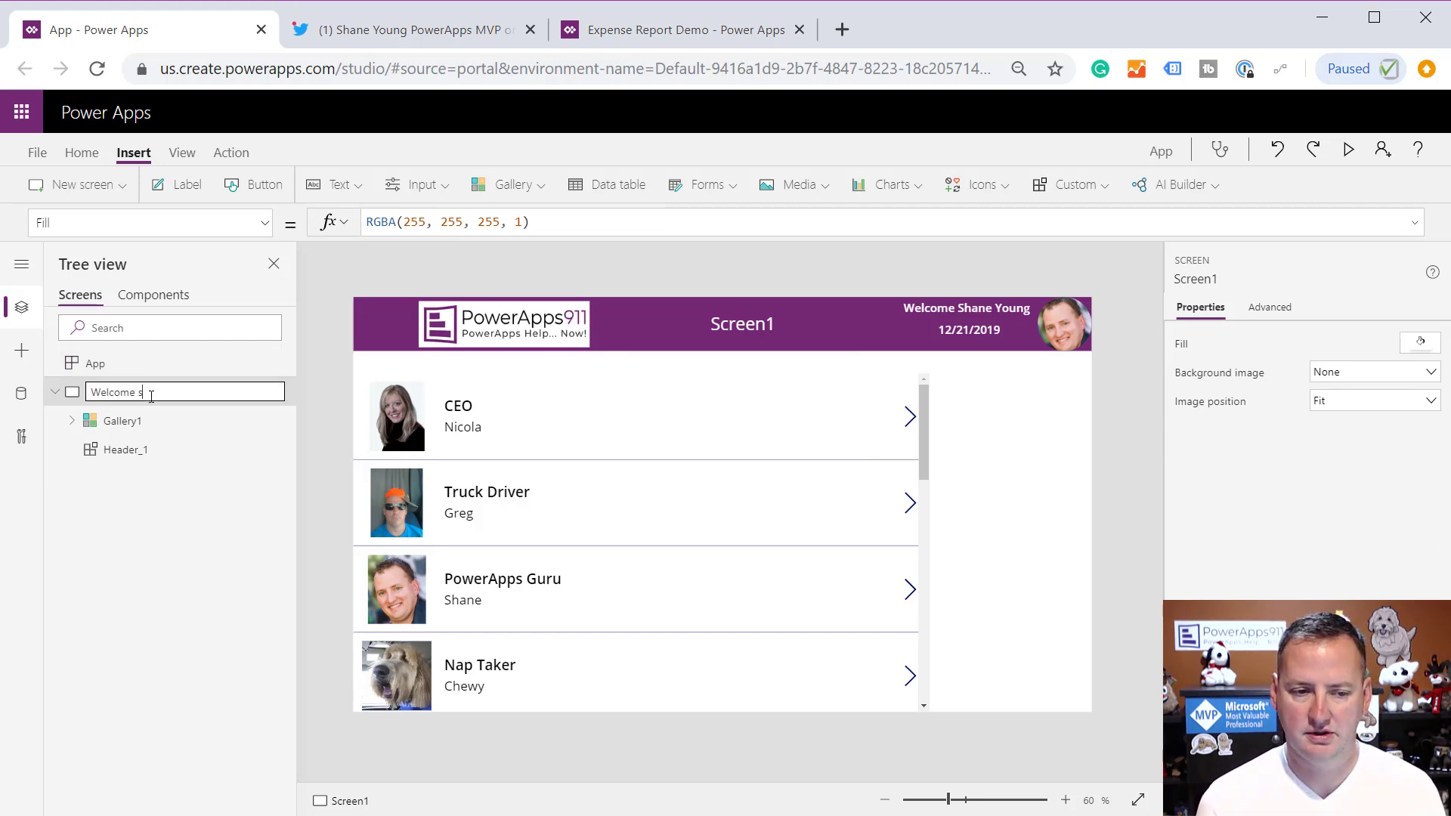
{"action": "type", "text": "creen"}
{"action": "key", "text": "Return"}
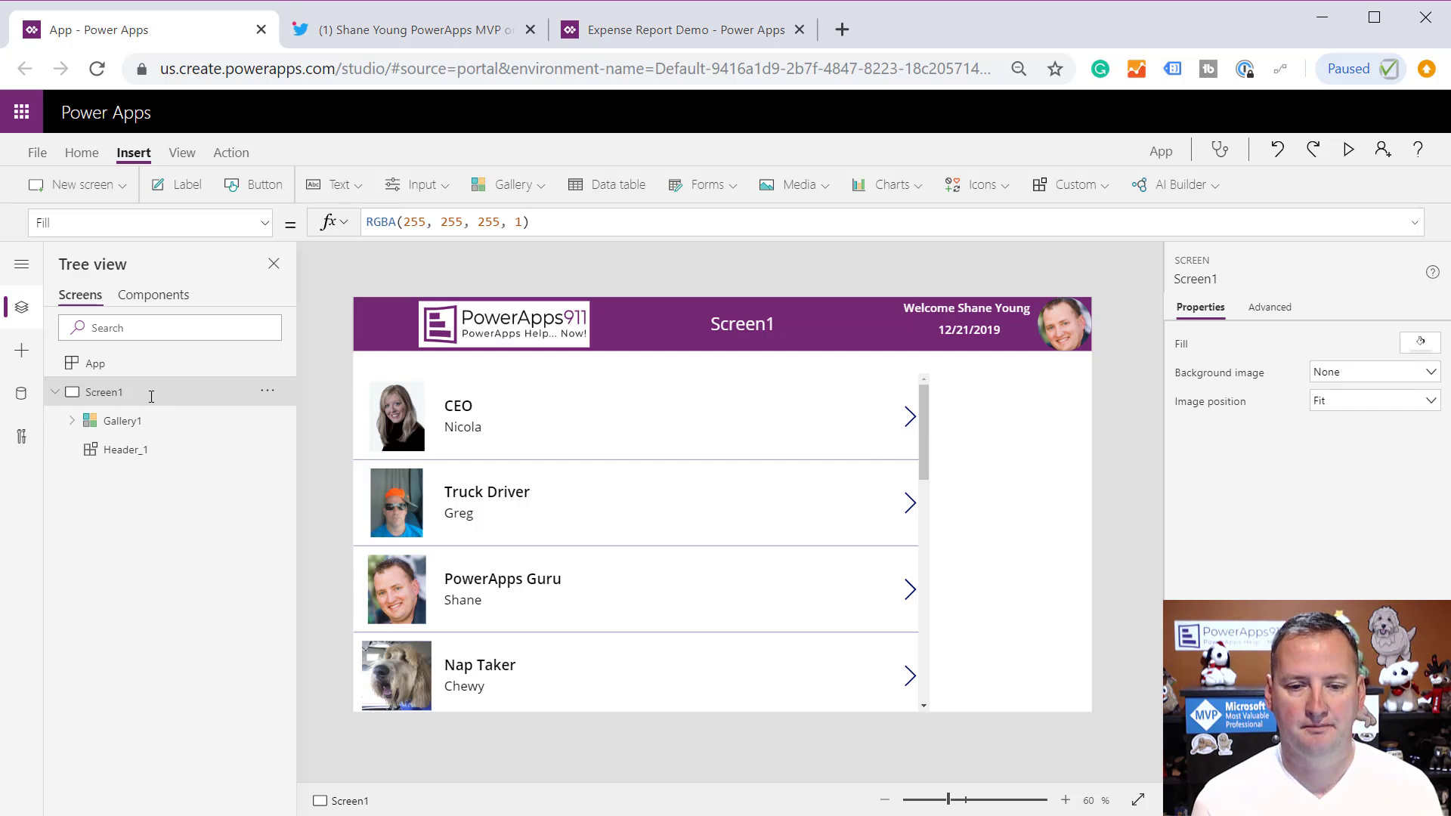
{"action": "left_click", "coordinate": [868, 336]}
{"action": "left_click", "coordinate": [590, 223]}
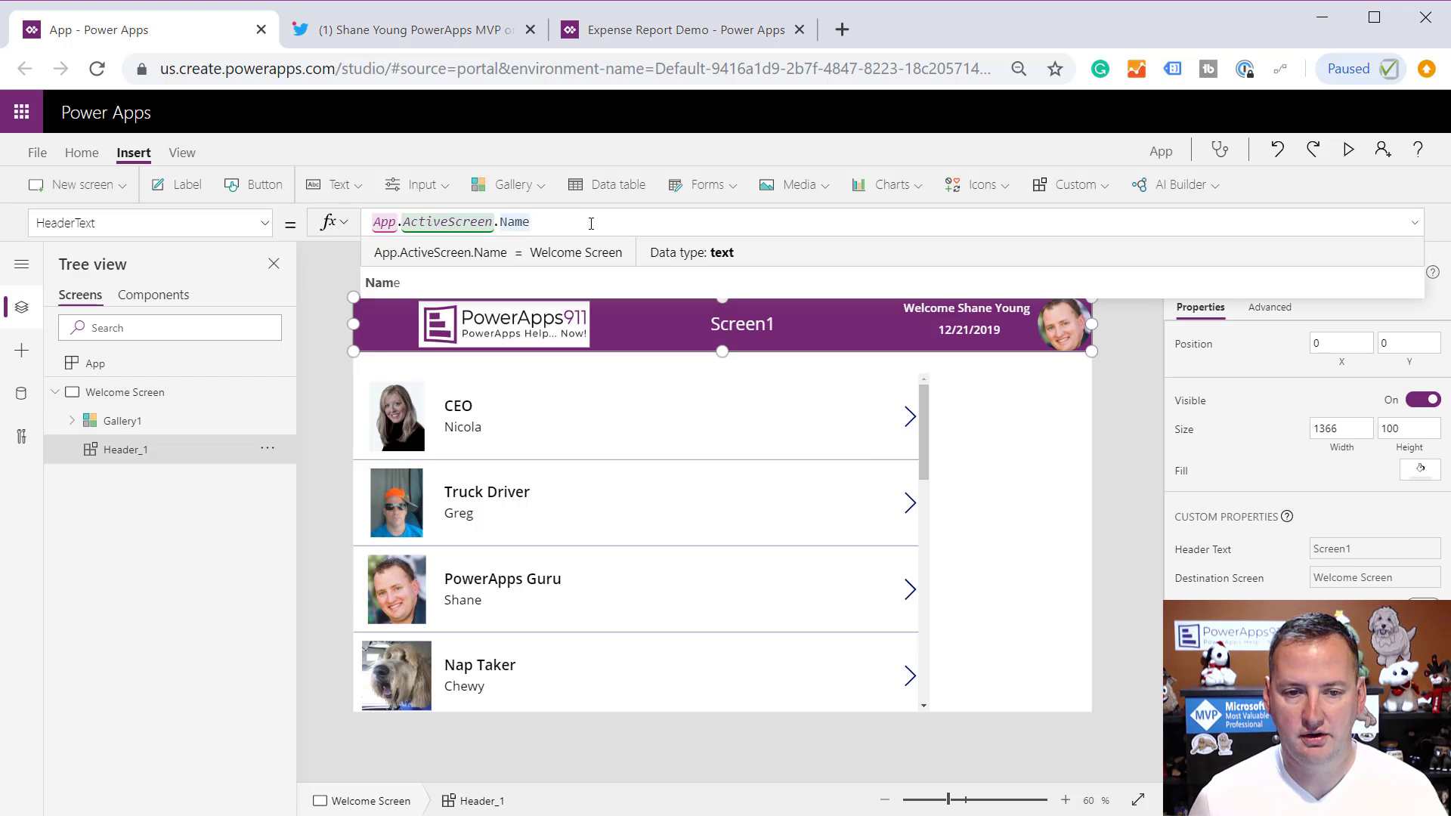
{"action": "left_click", "coordinate": [1039, 518]}
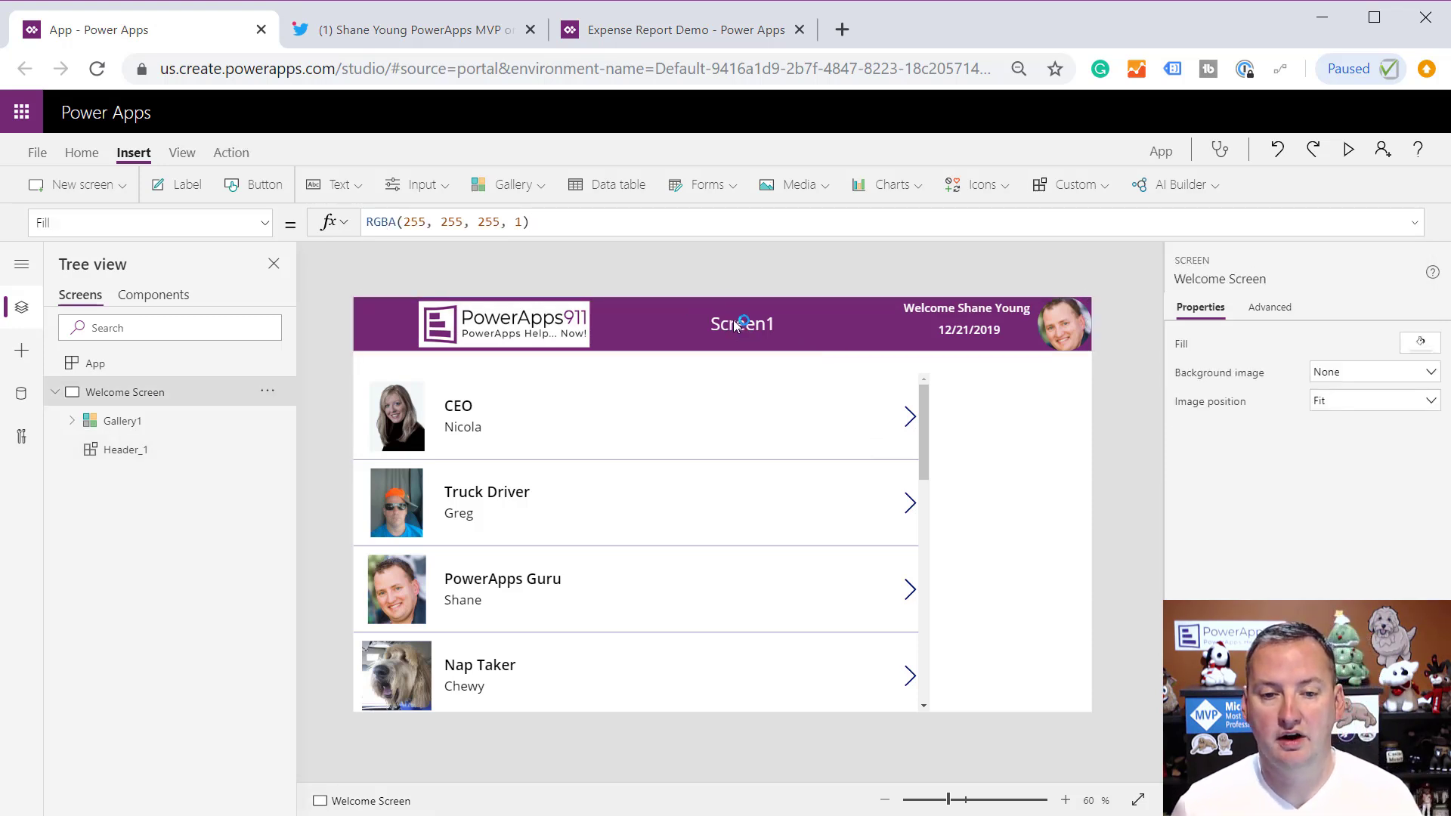
Add a new blank screen and rename it "Edit Screen"
{"action": "left_click", "coordinate": [82, 186]}
{"action": "left_click", "coordinate": [117, 268]}
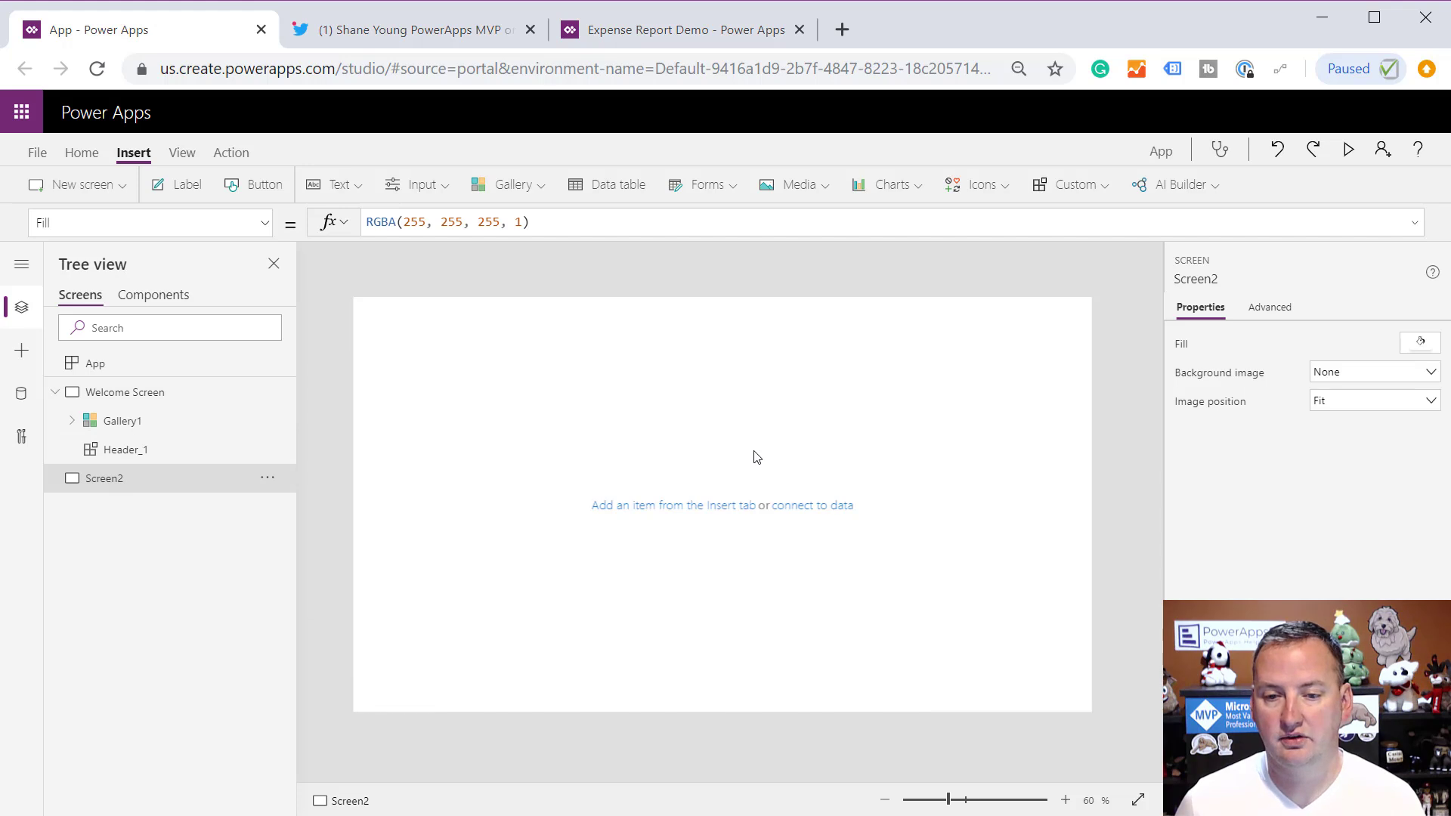
{"action": "double_click", "coordinate": [106, 478]}
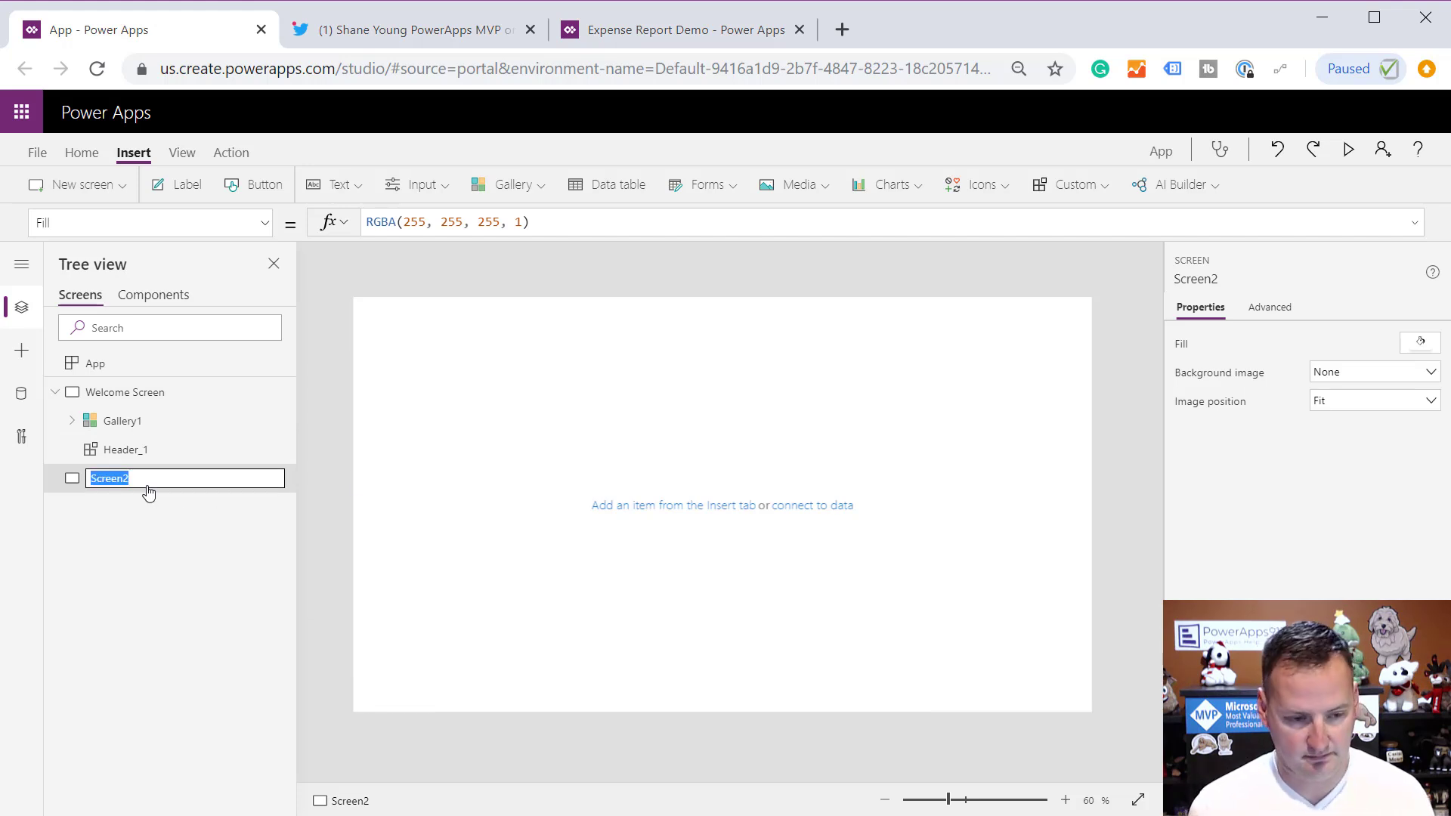
{"action": "type", "text": "Edit Screen"}
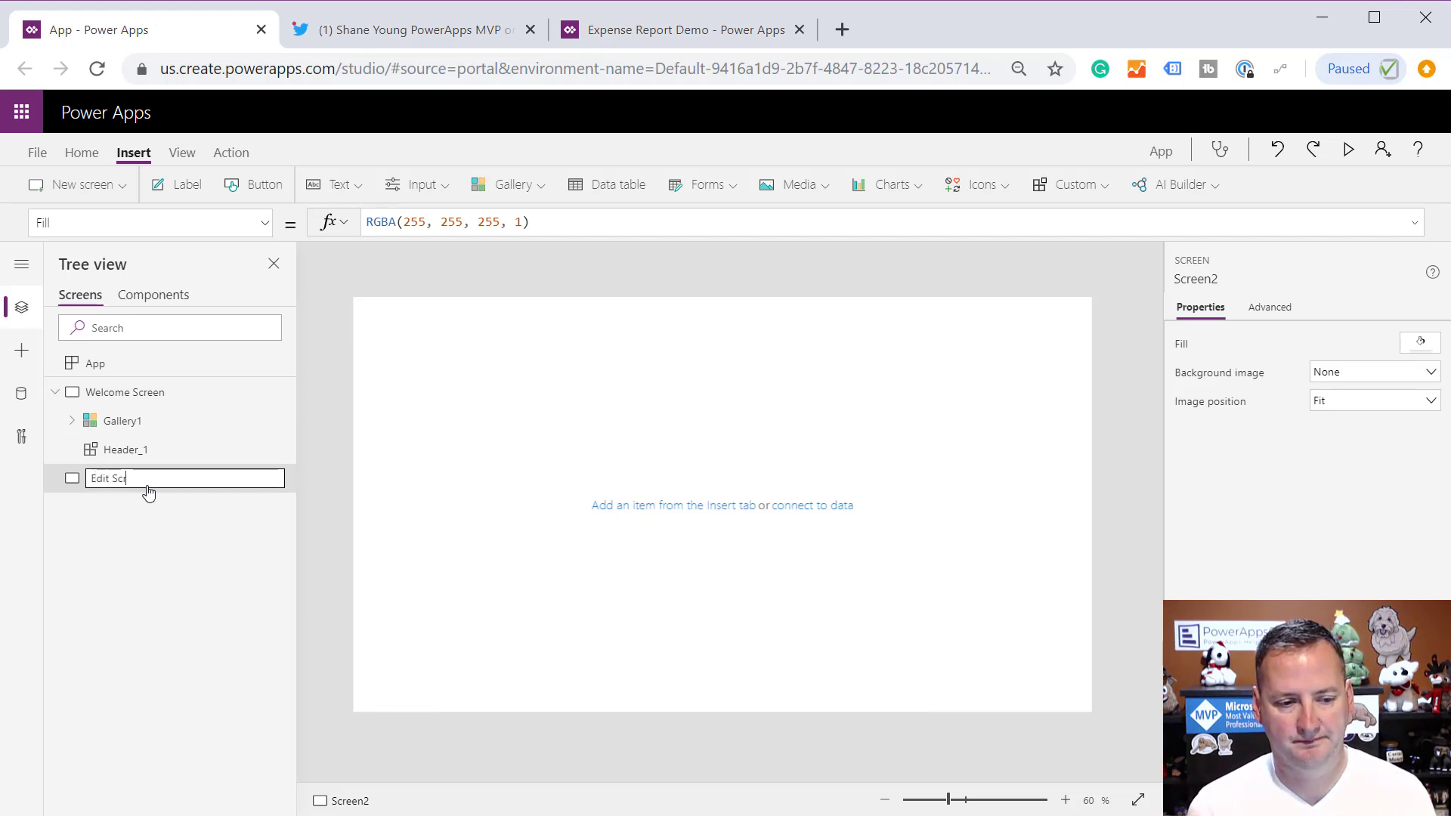
{"action": "key", "text": "Return"}
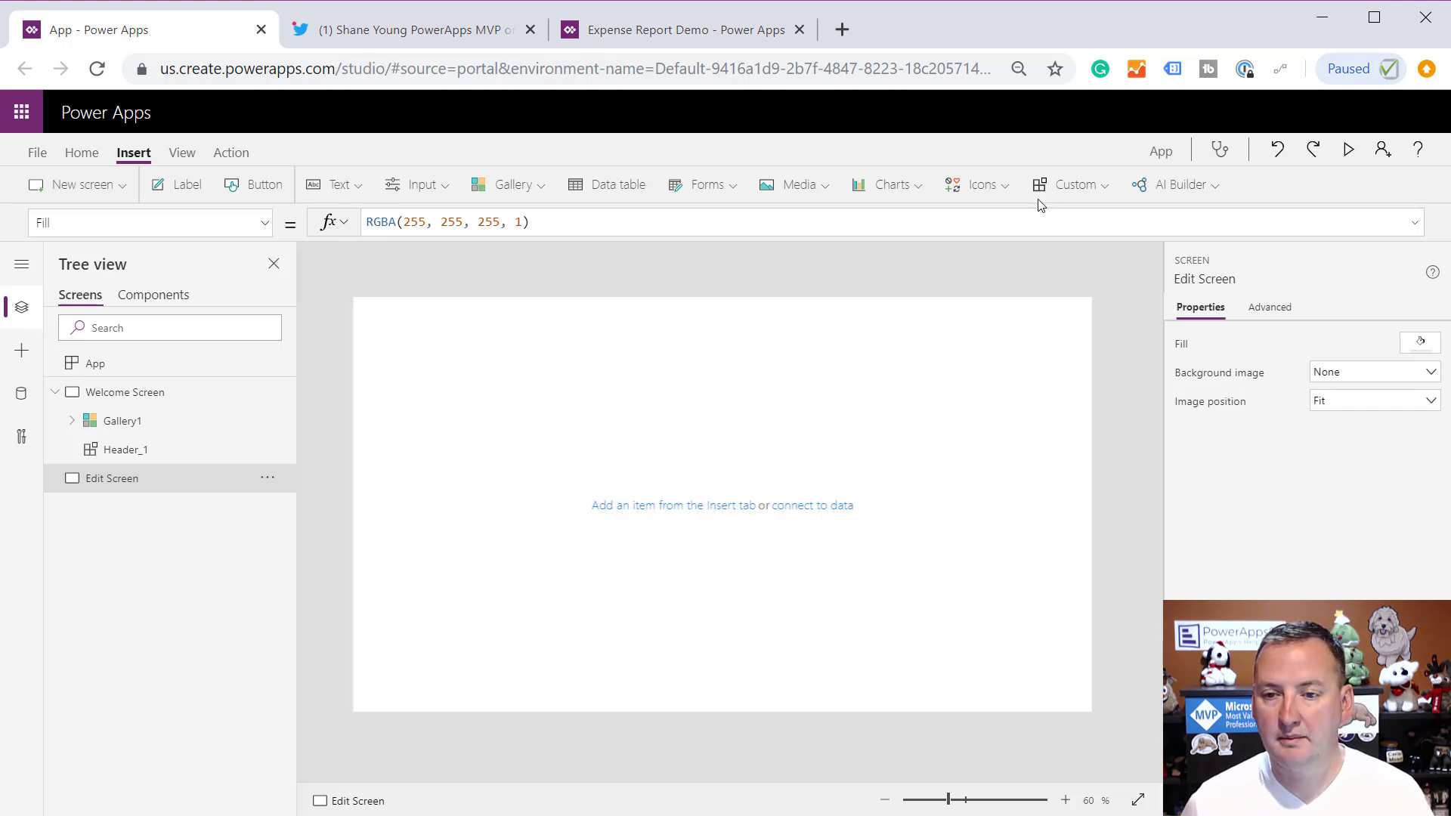
Insert the Header component on Edit Screen and set its DestinationScreen property to 'Welcome Screen'
{"action": "left_click", "coordinate": [1072, 184]}
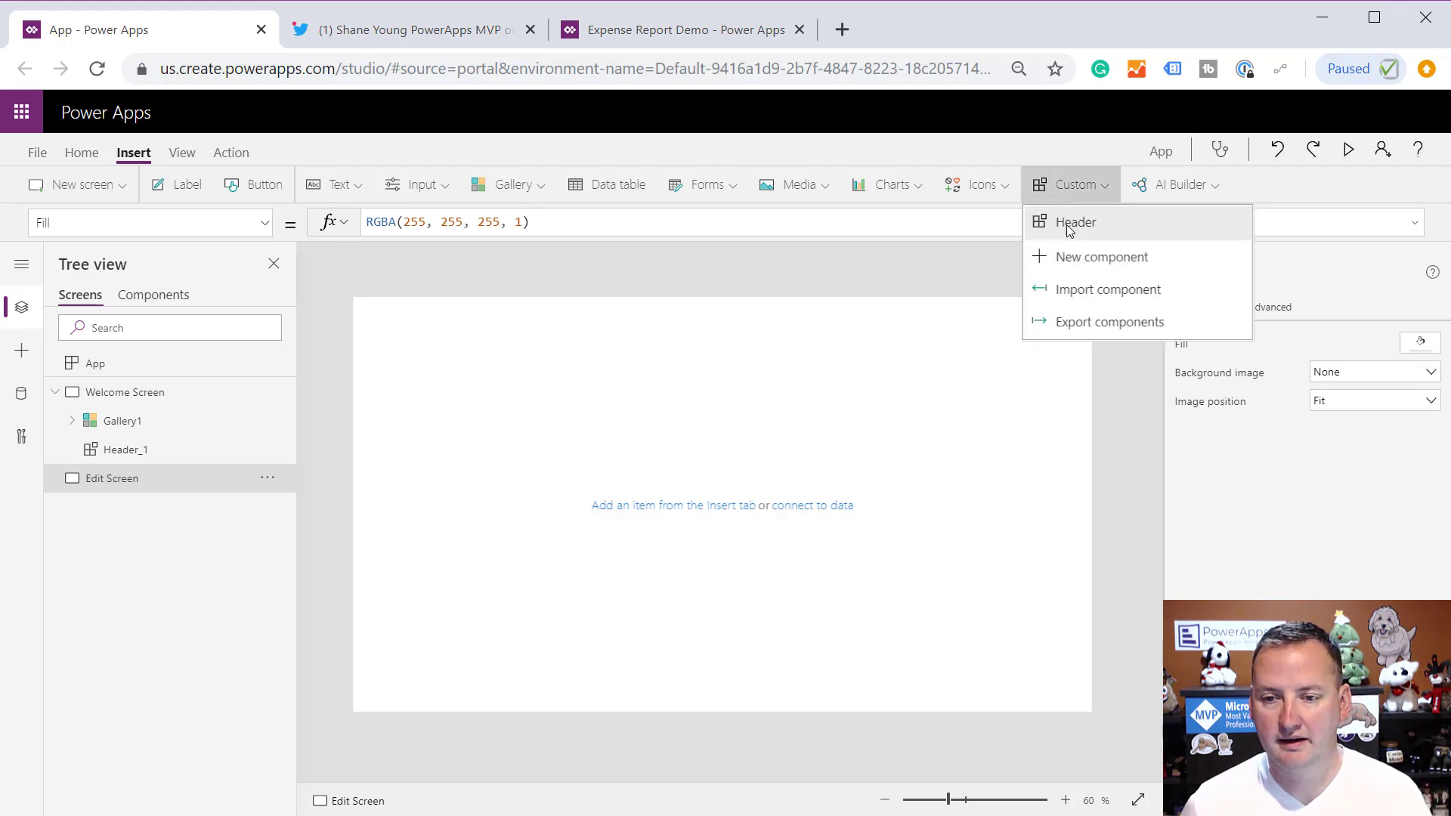
{"action": "left_click", "coordinate": [1070, 227]}
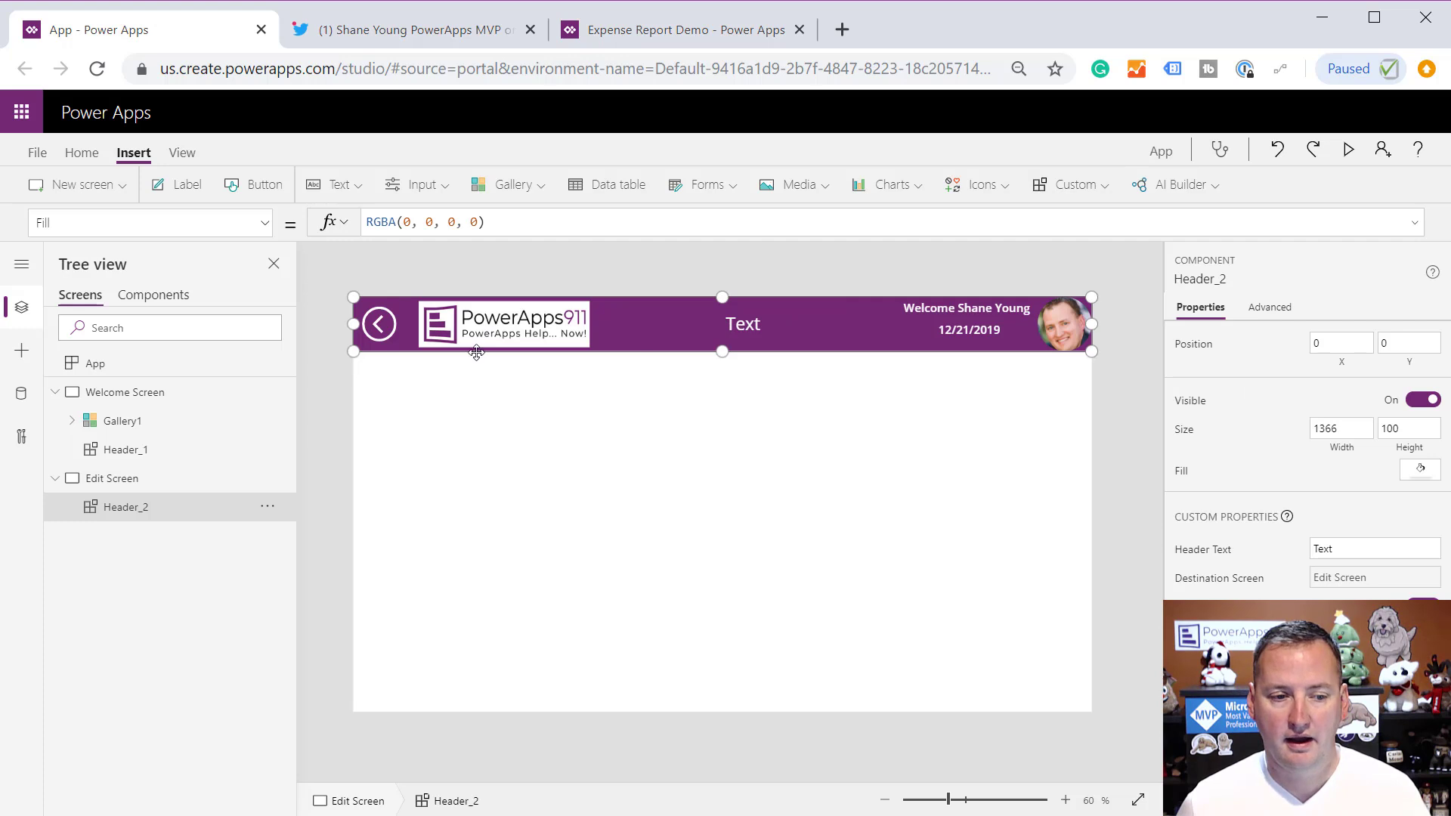
{"action": "left_click", "coordinate": [264, 222]}
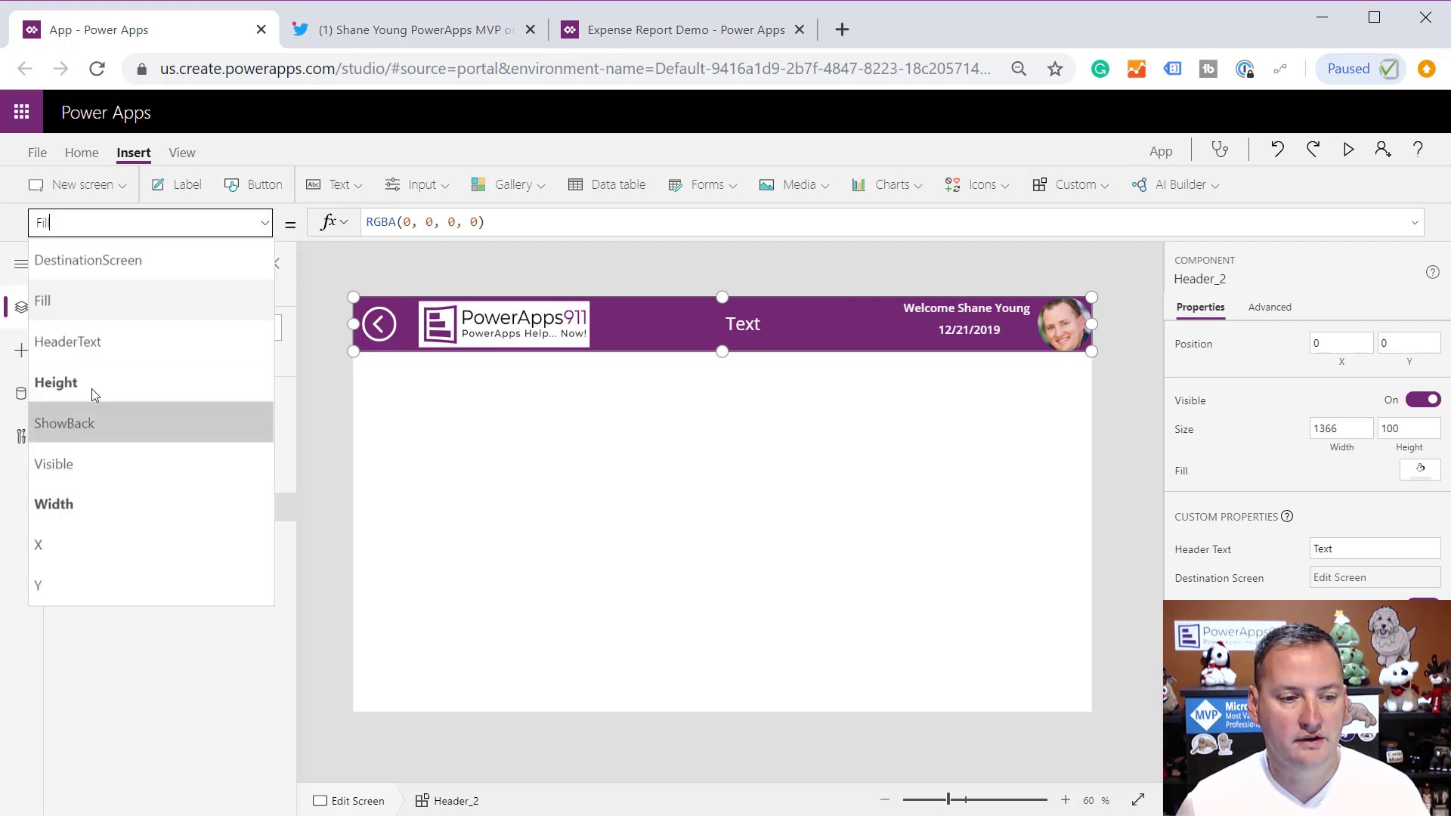
{"action": "left_click", "coordinate": [88, 260]}
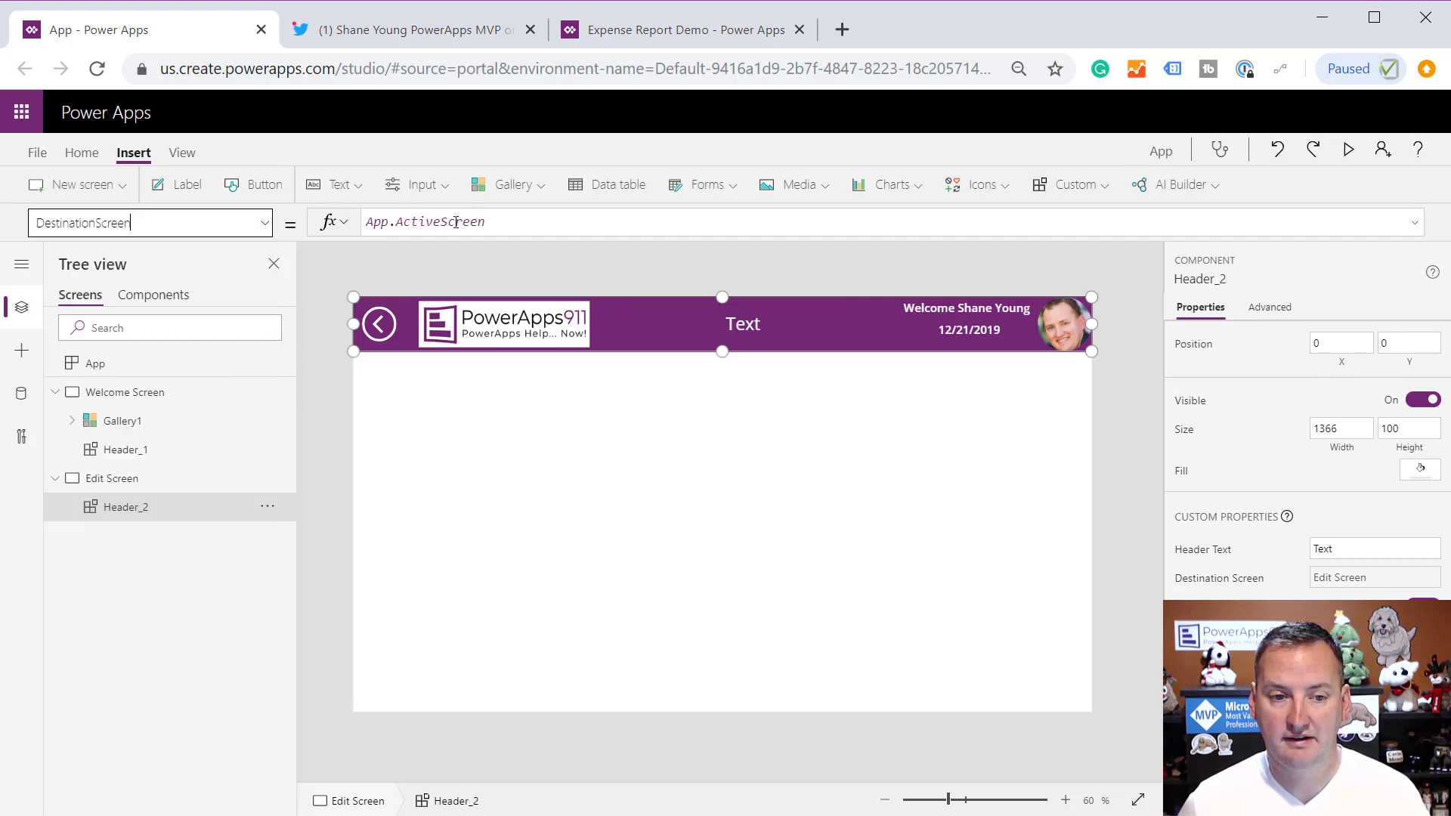
{"action": "triple_click", "coordinate": [448, 224]}
{"action": "type", "text": "welcome"}
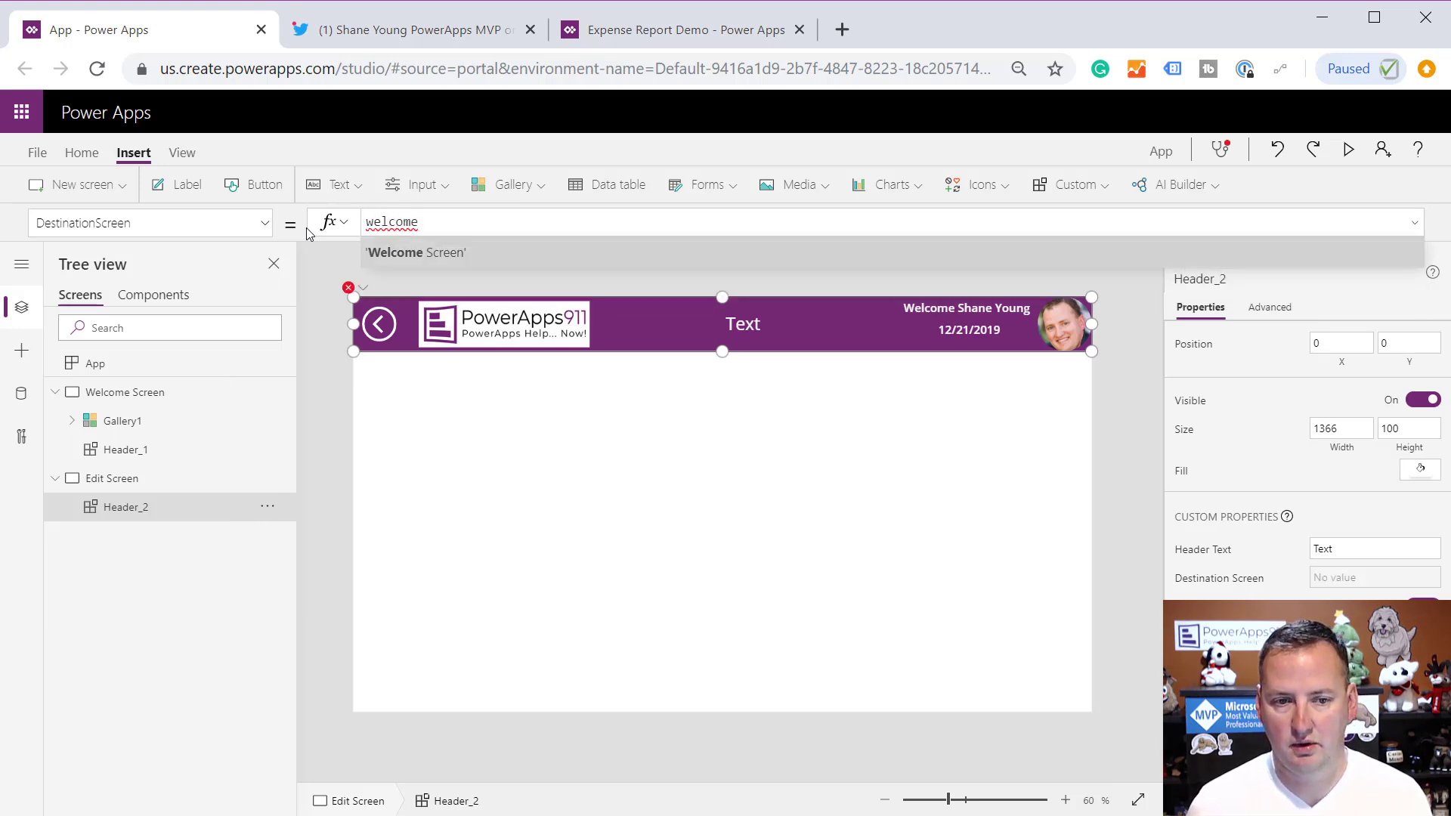
{"action": "key", "text": "Tab"}
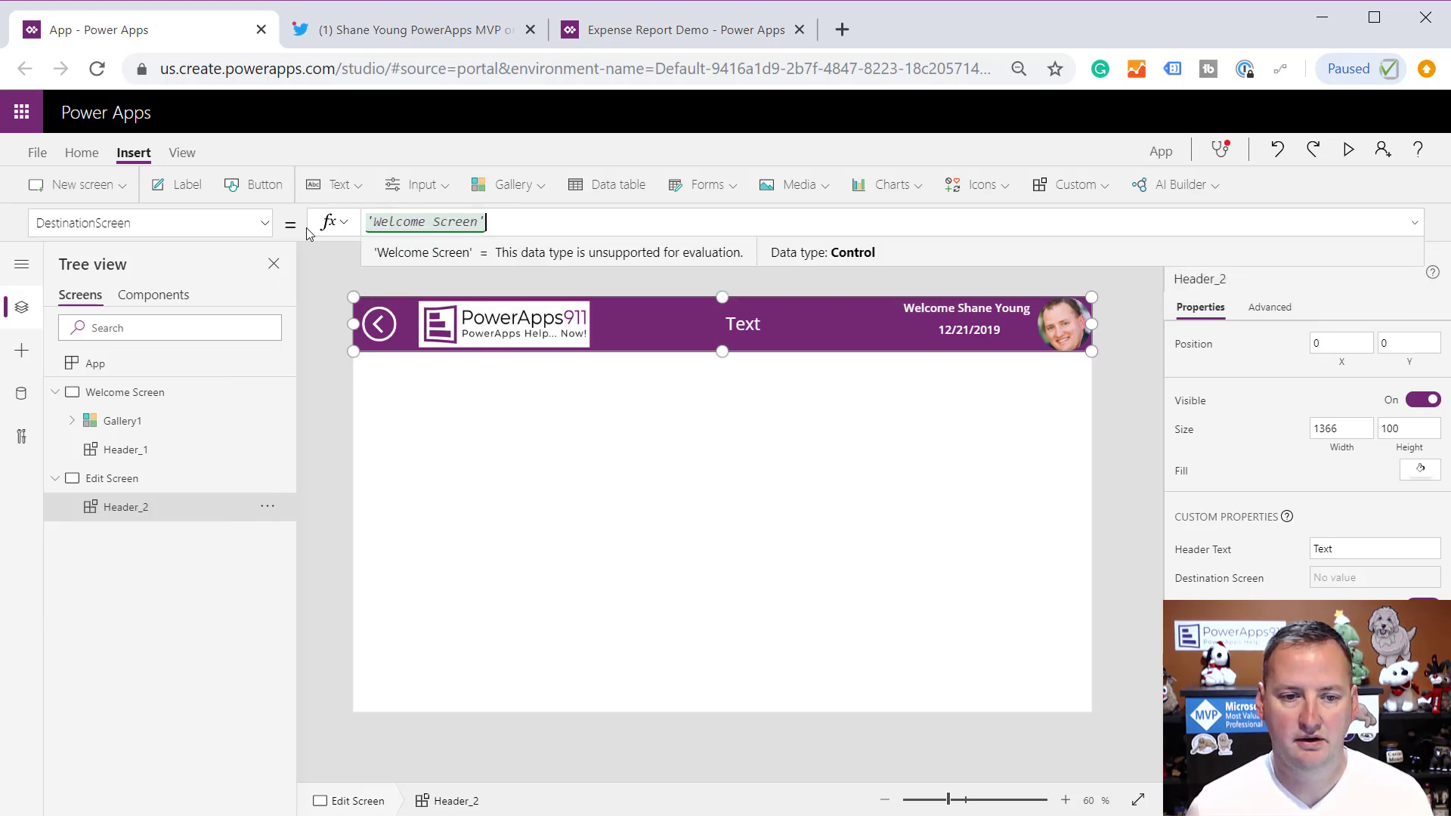
{"action": "left_click", "coordinate": [699, 325]}
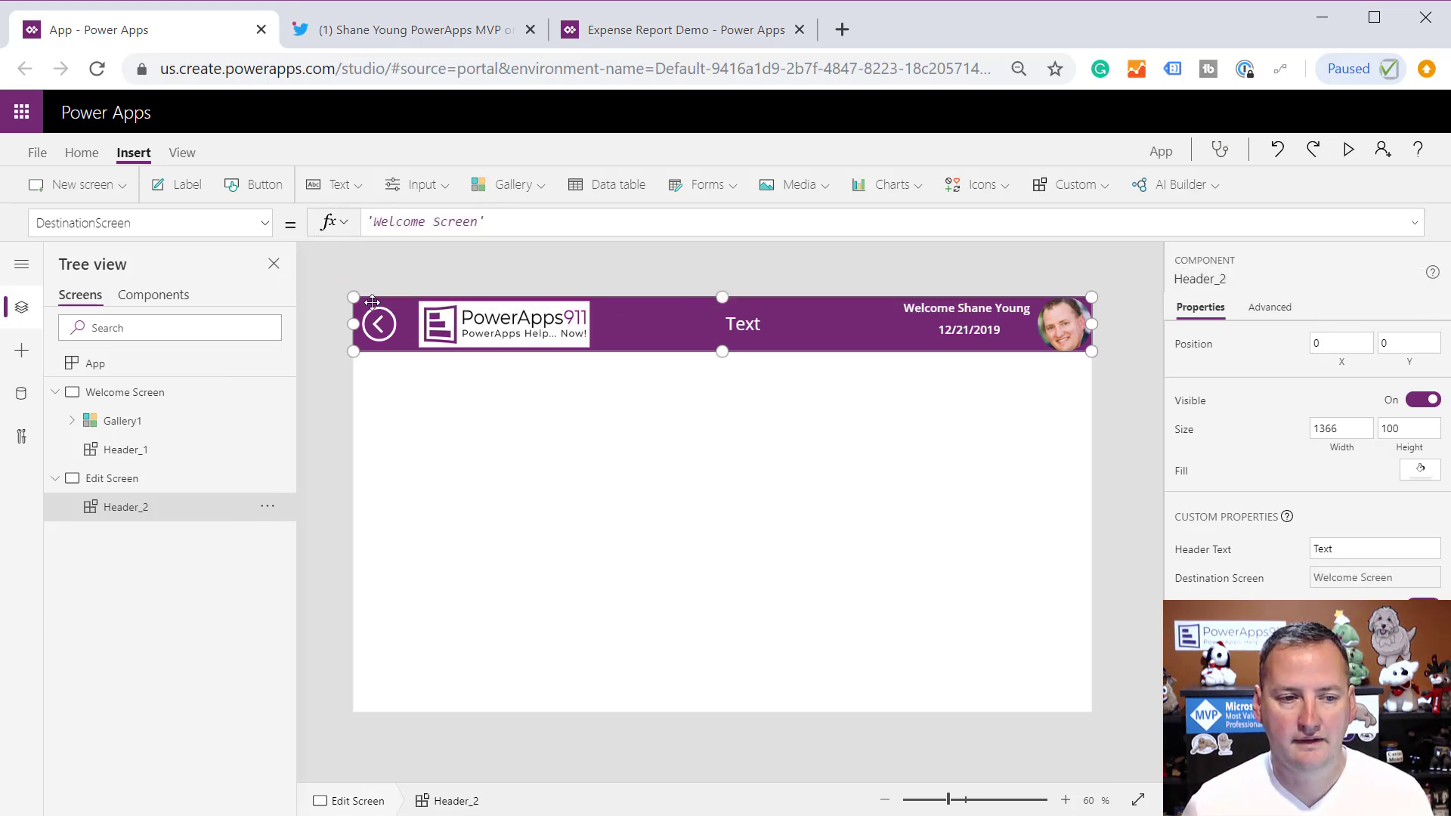
Set the Edit Screen header's HeaderText to App.ActiveScreen.Name and return to Welcome Screen to check its header
{"action": "left_click", "coordinate": [265, 223]}
{"action": "left_click", "coordinate": [90, 347]}
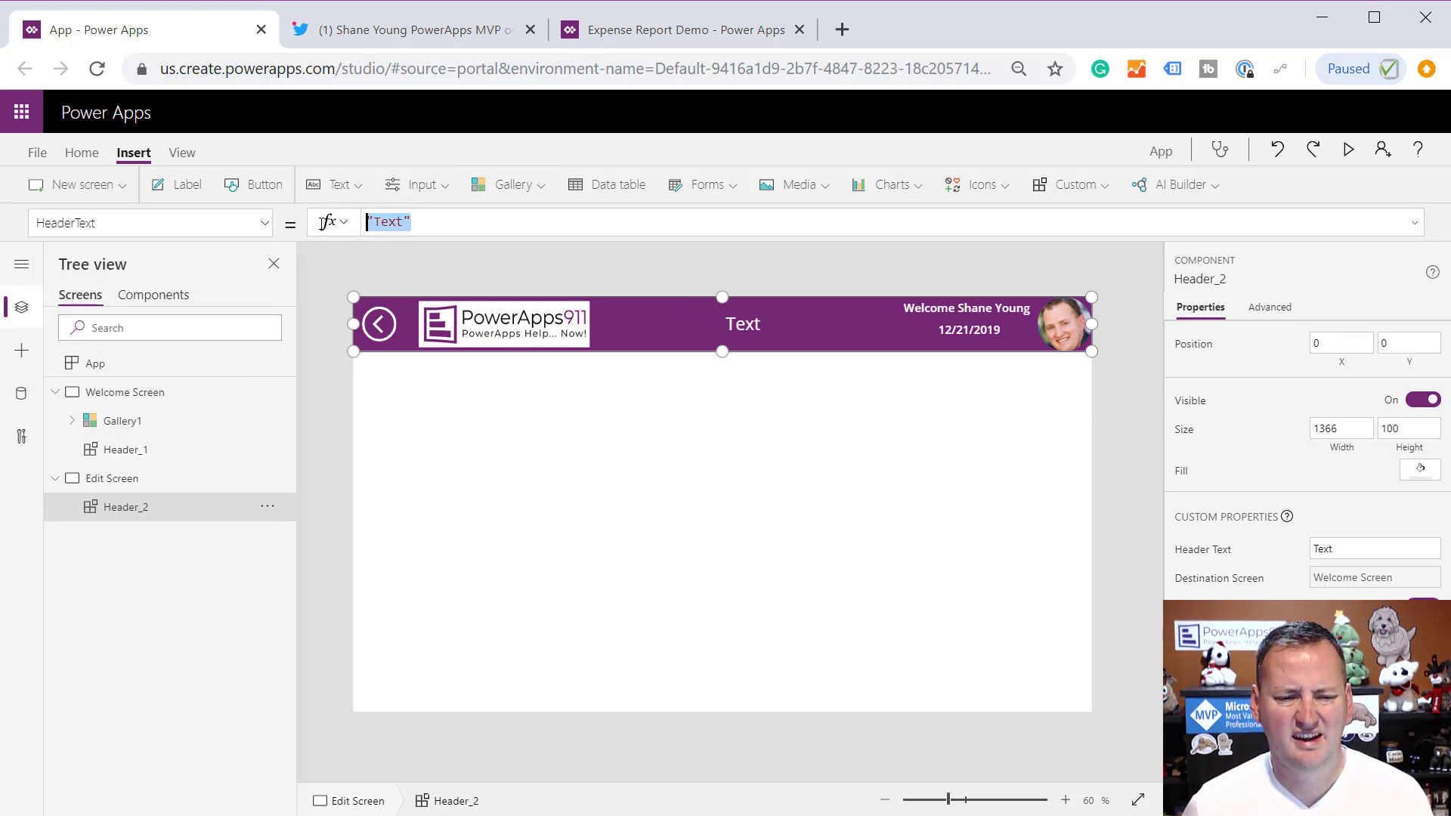
{"action": "type", "text": "App."}
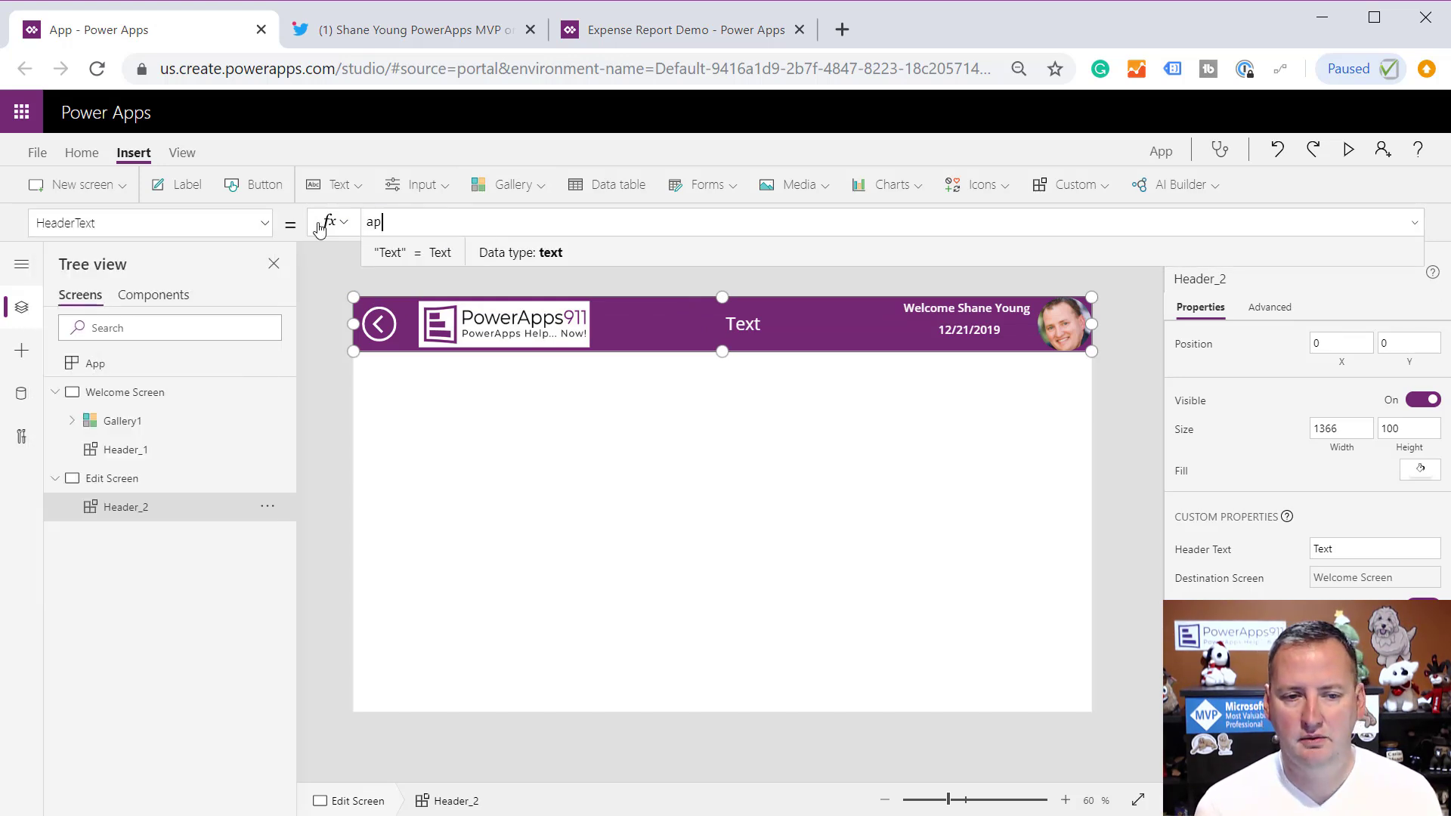
{"action": "key", "text": "Tab"}
{"action": "type", "text": "."}
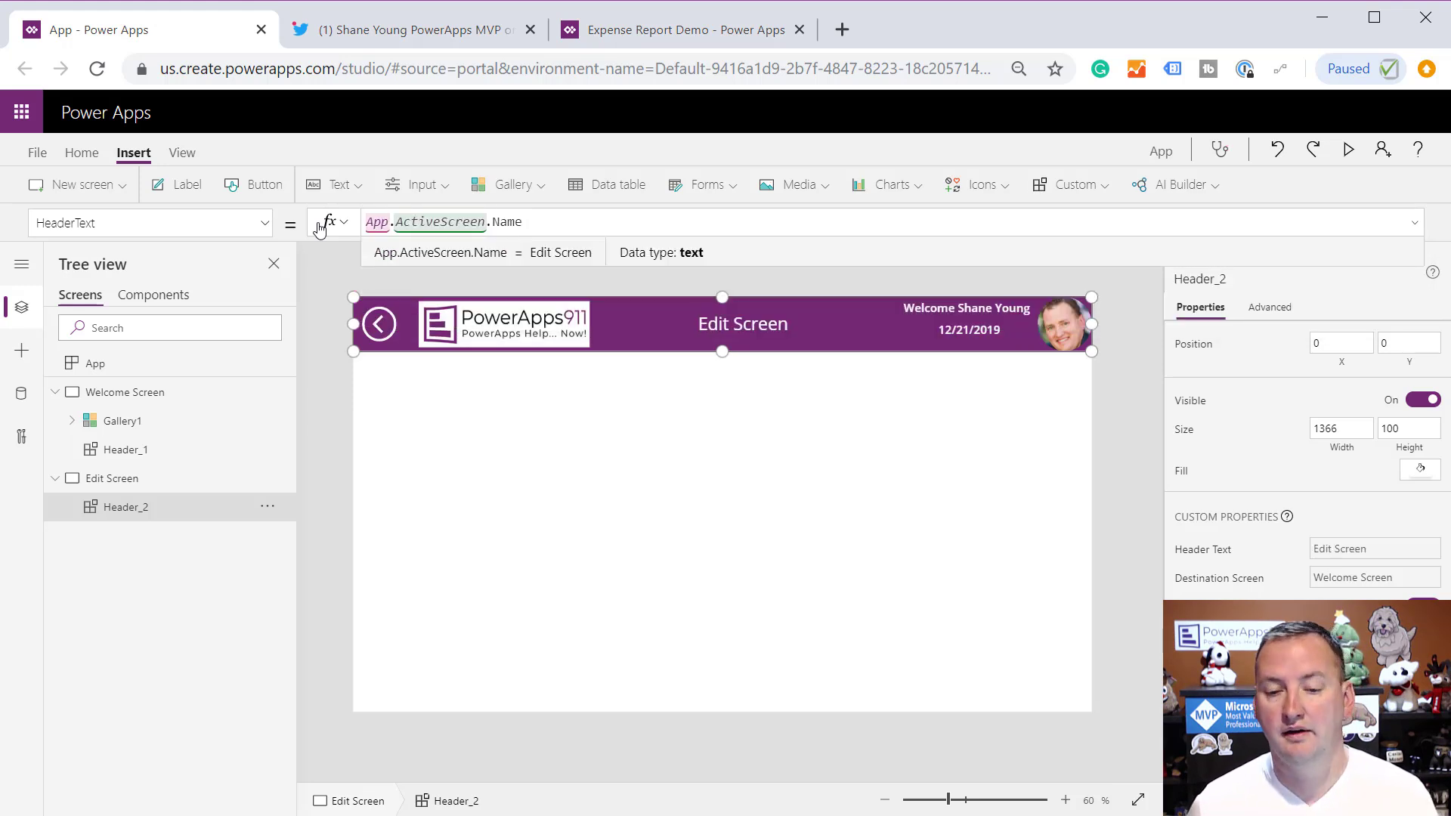
{"action": "left_click", "coordinate": [124, 395]}
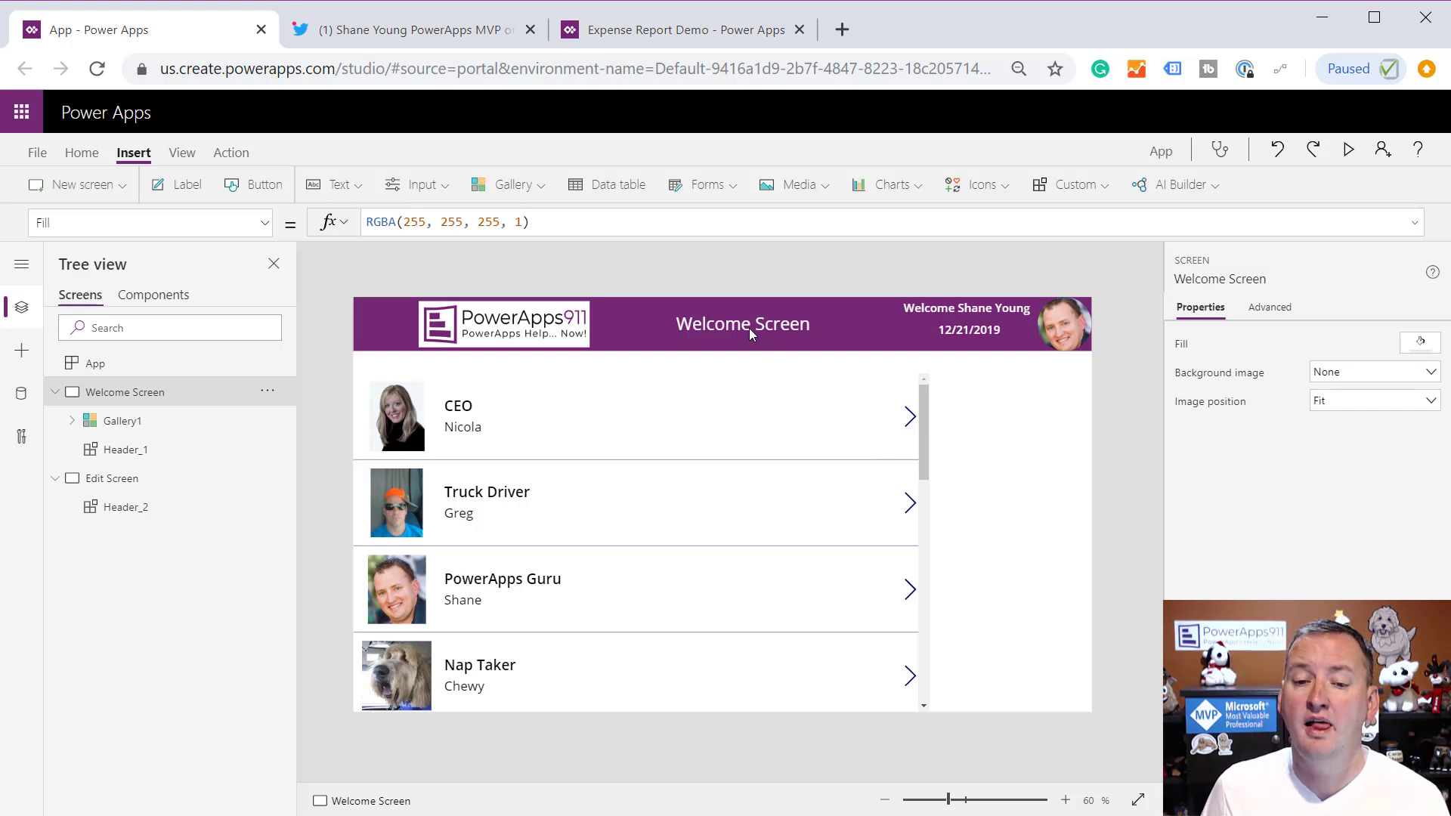
Name the app "Tips and Tricks App" in its settings and save it
{"action": "left_click", "coordinate": [37, 156]}
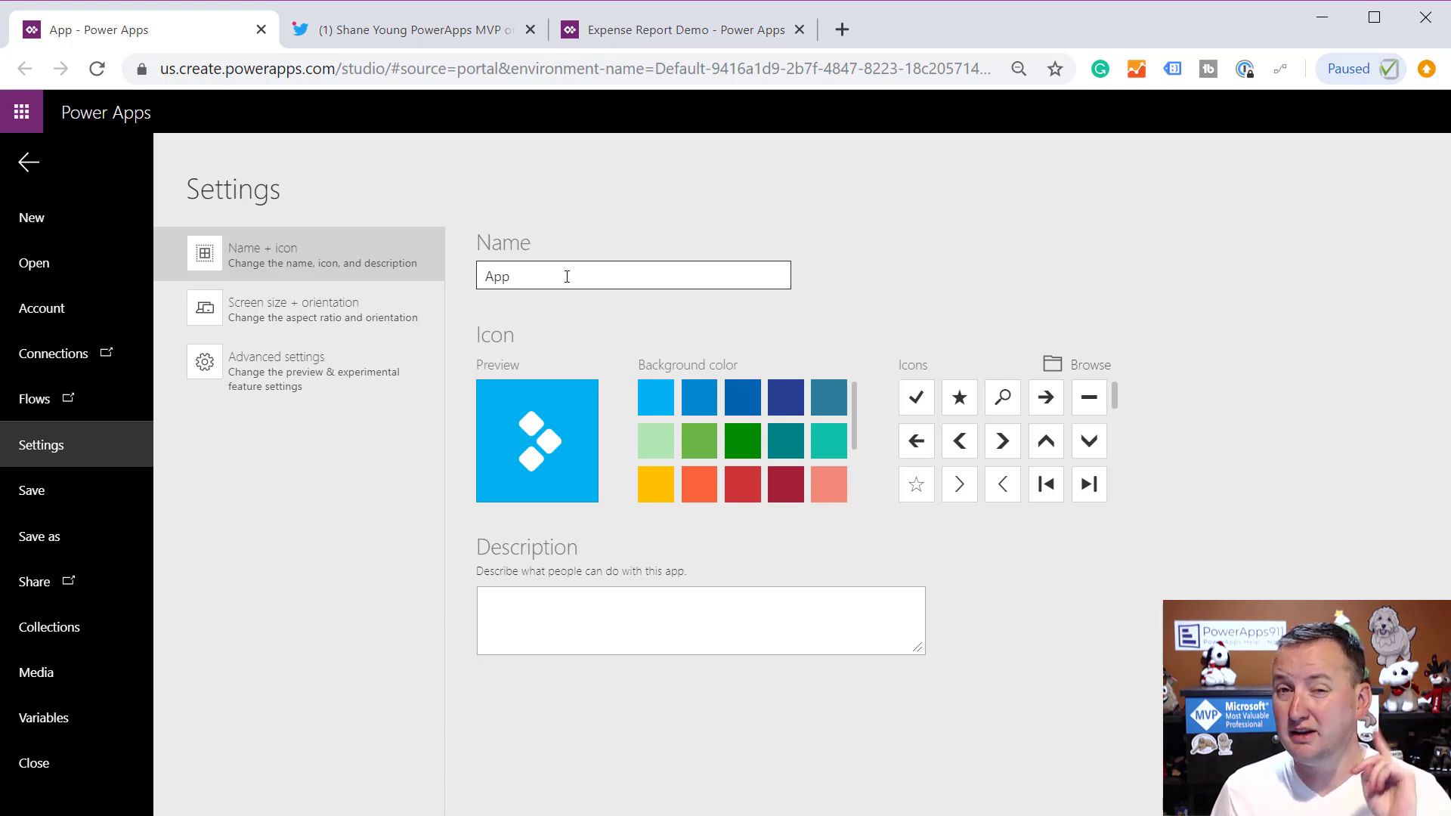
{"action": "left_click_drag", "start_coordinate": [567, 277], "coordinate": [460, 294]}
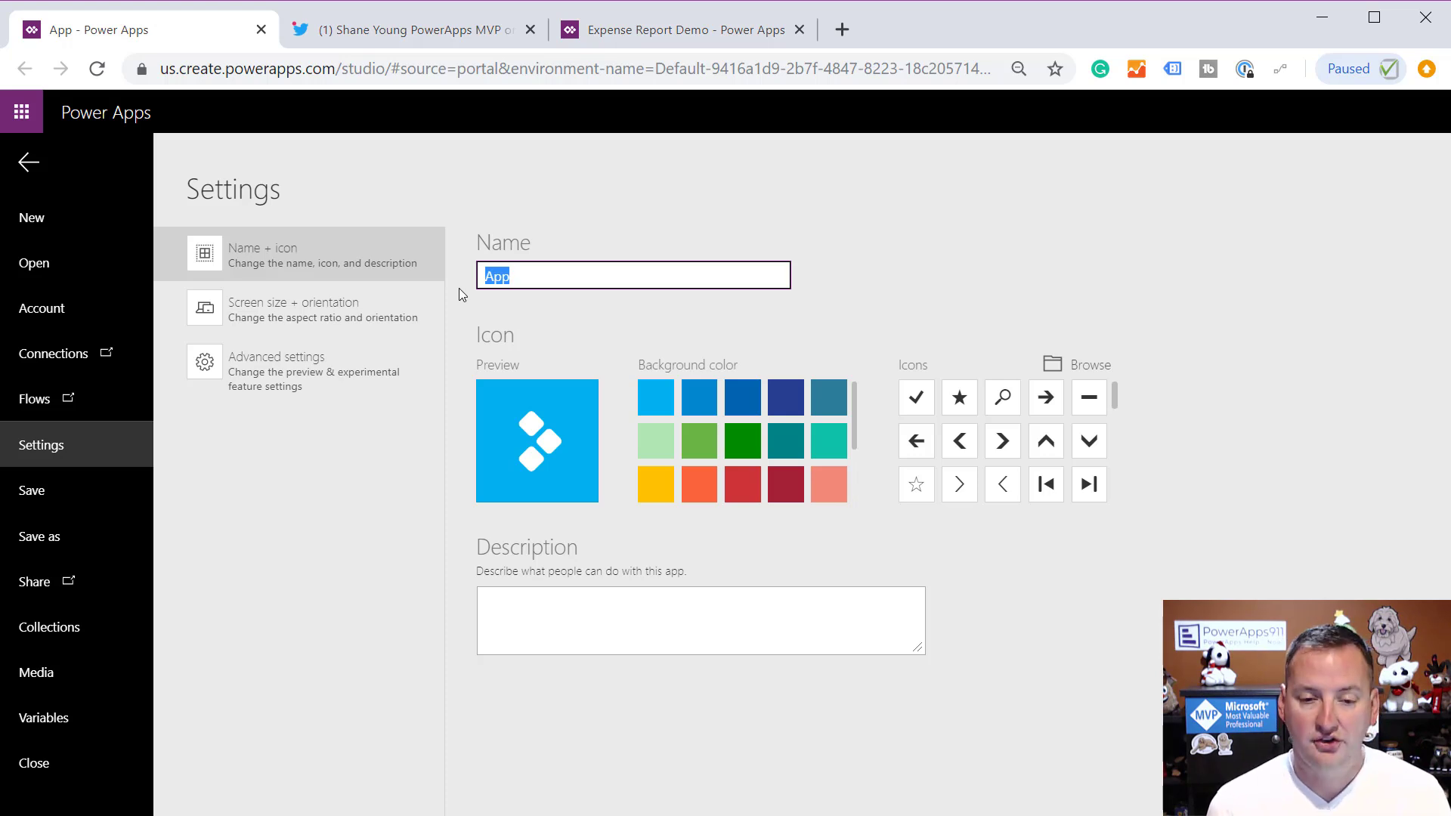
{"action": "type", "text": "V"}
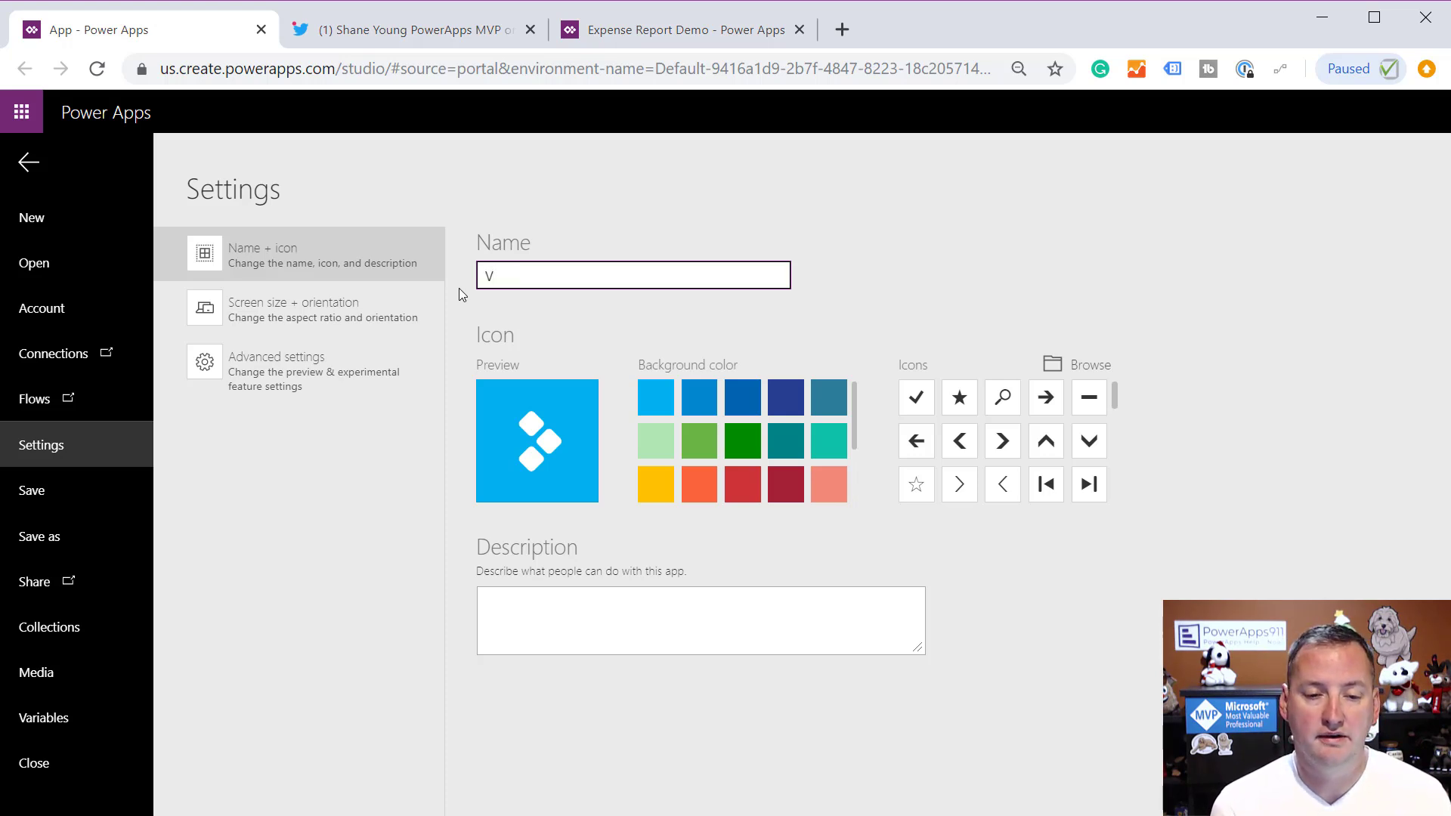
{"action": "key", "text": "BackSpace"}
{"action": "type", "text": "Tips and Tricks App"}
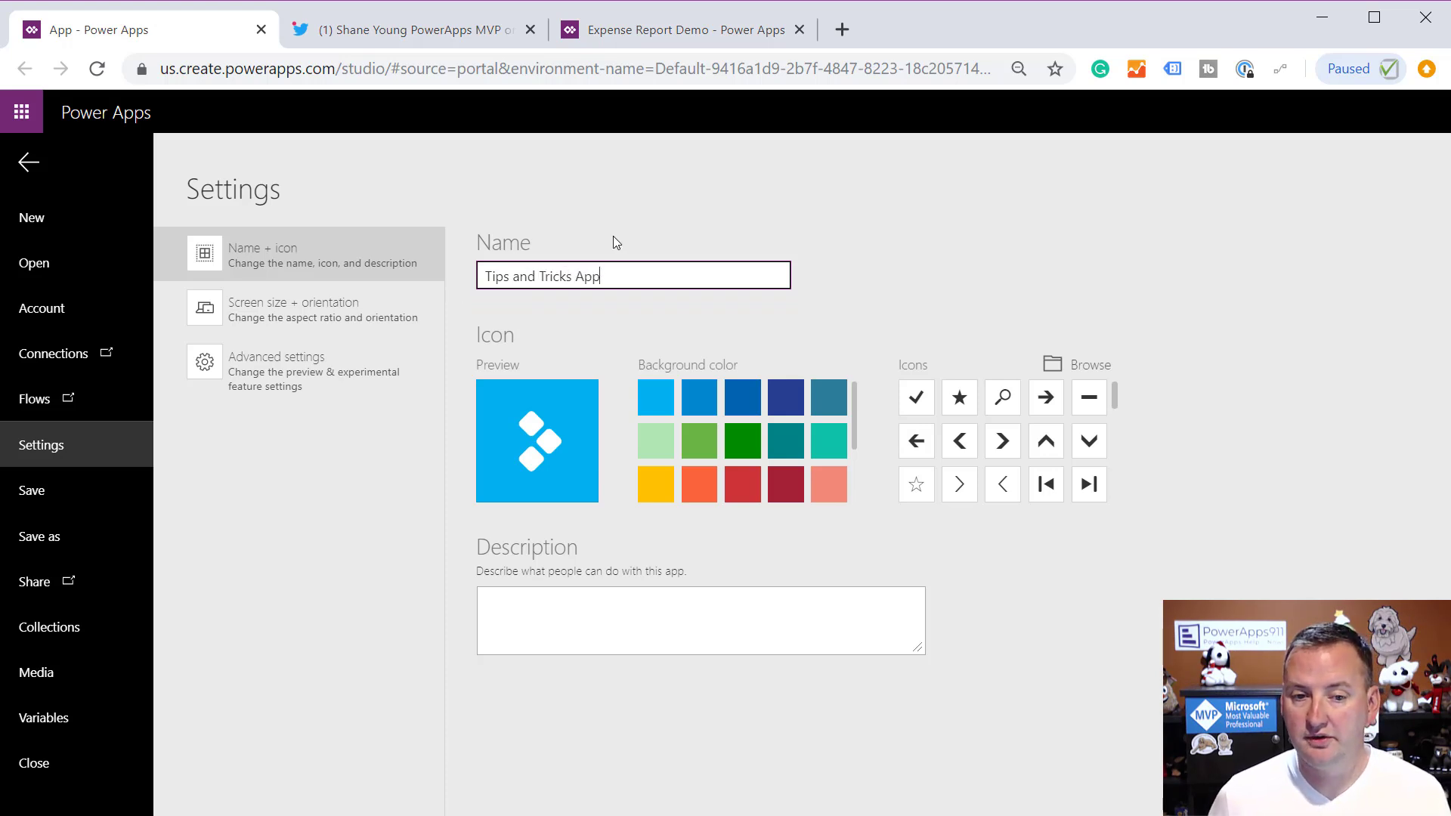
{"action": "left_click", "coordinate": [83, 490]}
{"action": "left_click", "coordinate": [1383, 789]}
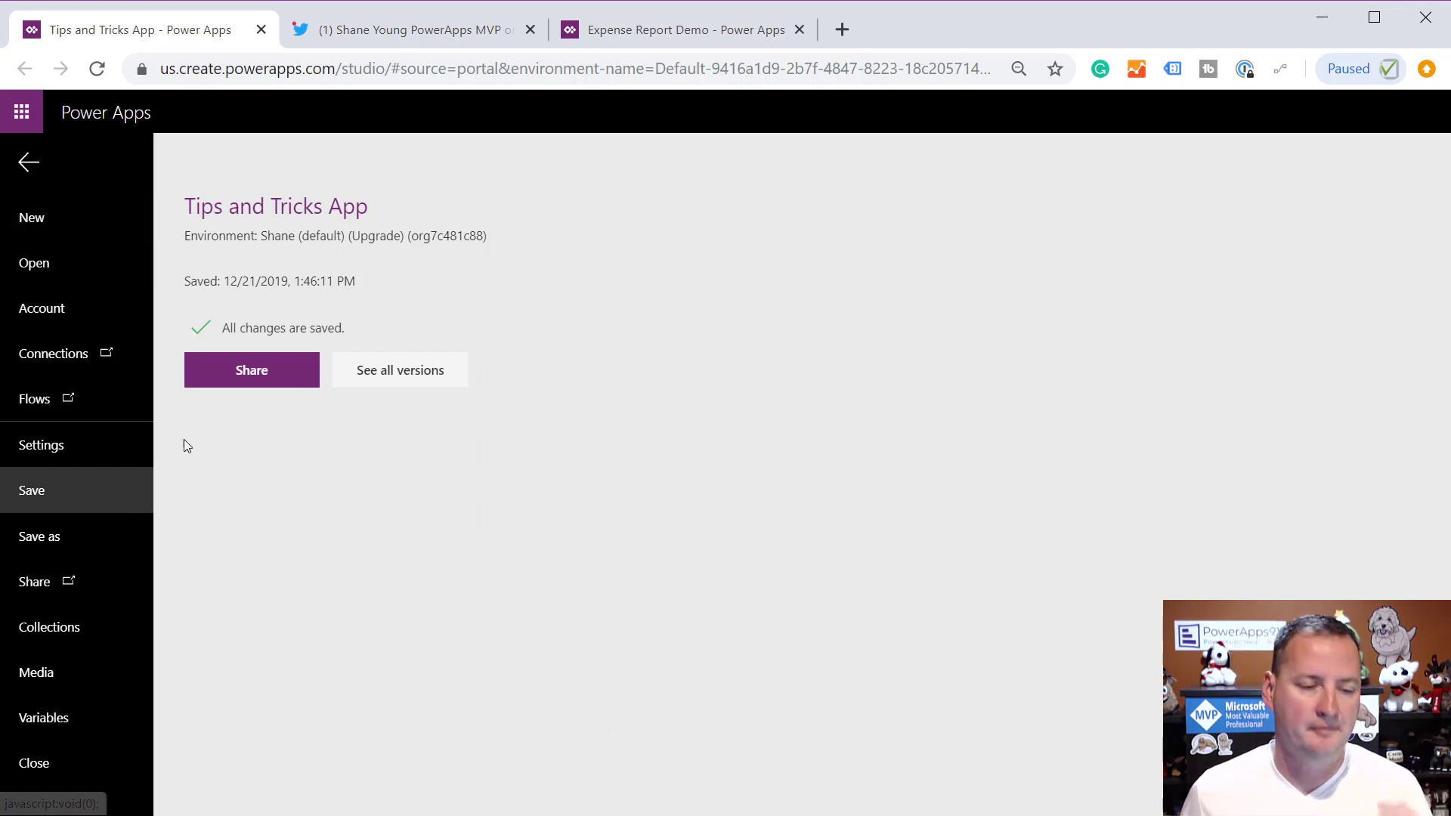
Review the app's advanced settings, examining the data row limit, the preview features and the experimental features
{"action": "left_click", "coordinate": [72, 450]}
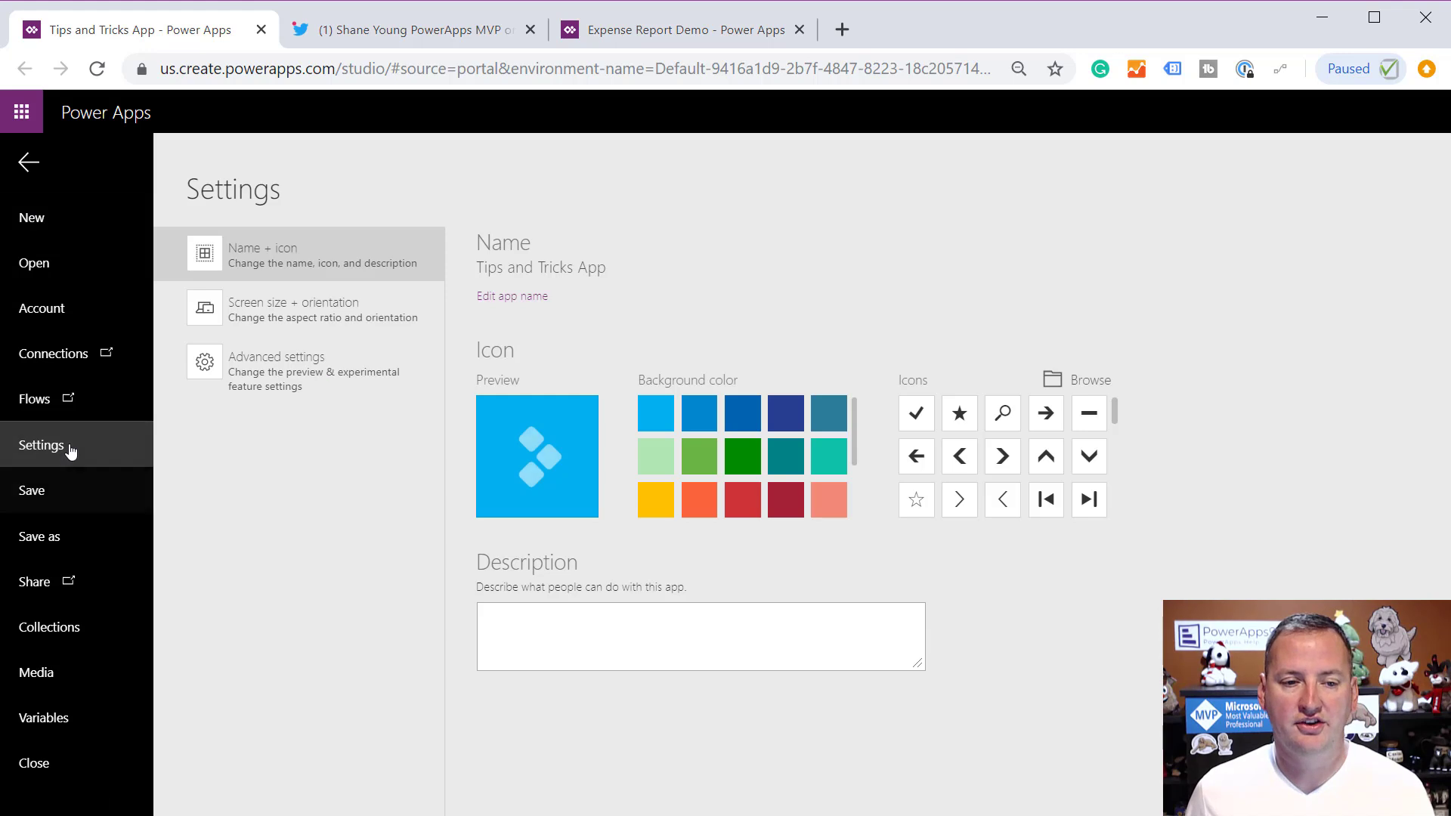
{"action": "left_click", "coordinate": [289, 367]}
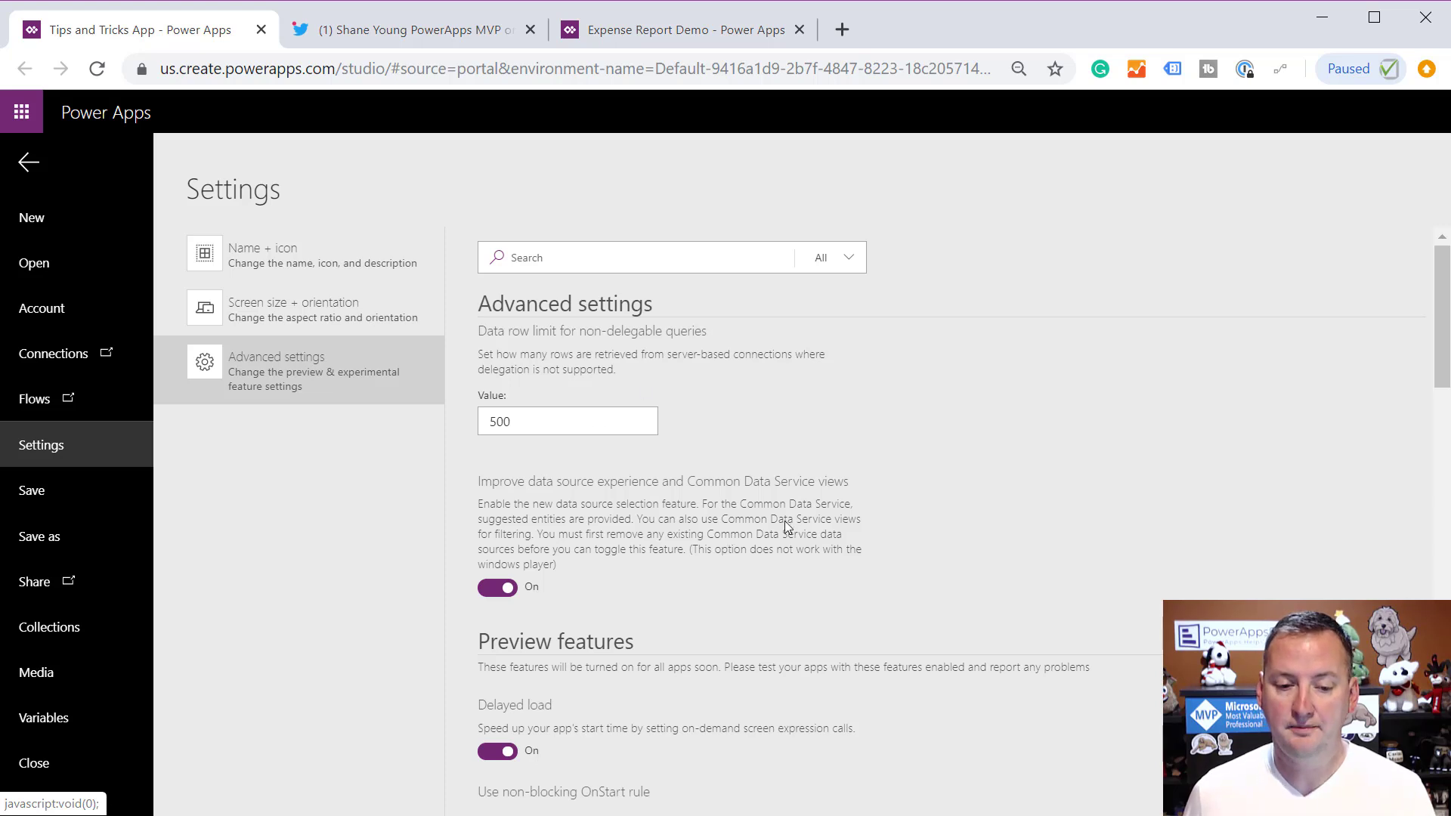
{"action": "scroll", "coordinate": [697, 483], "scroll_direction": "down", "scroll_amount": 3}
{"action": "scroll", "coordinate": [672, 473], "scroll_direction": "down", "scroll_amount": 1}
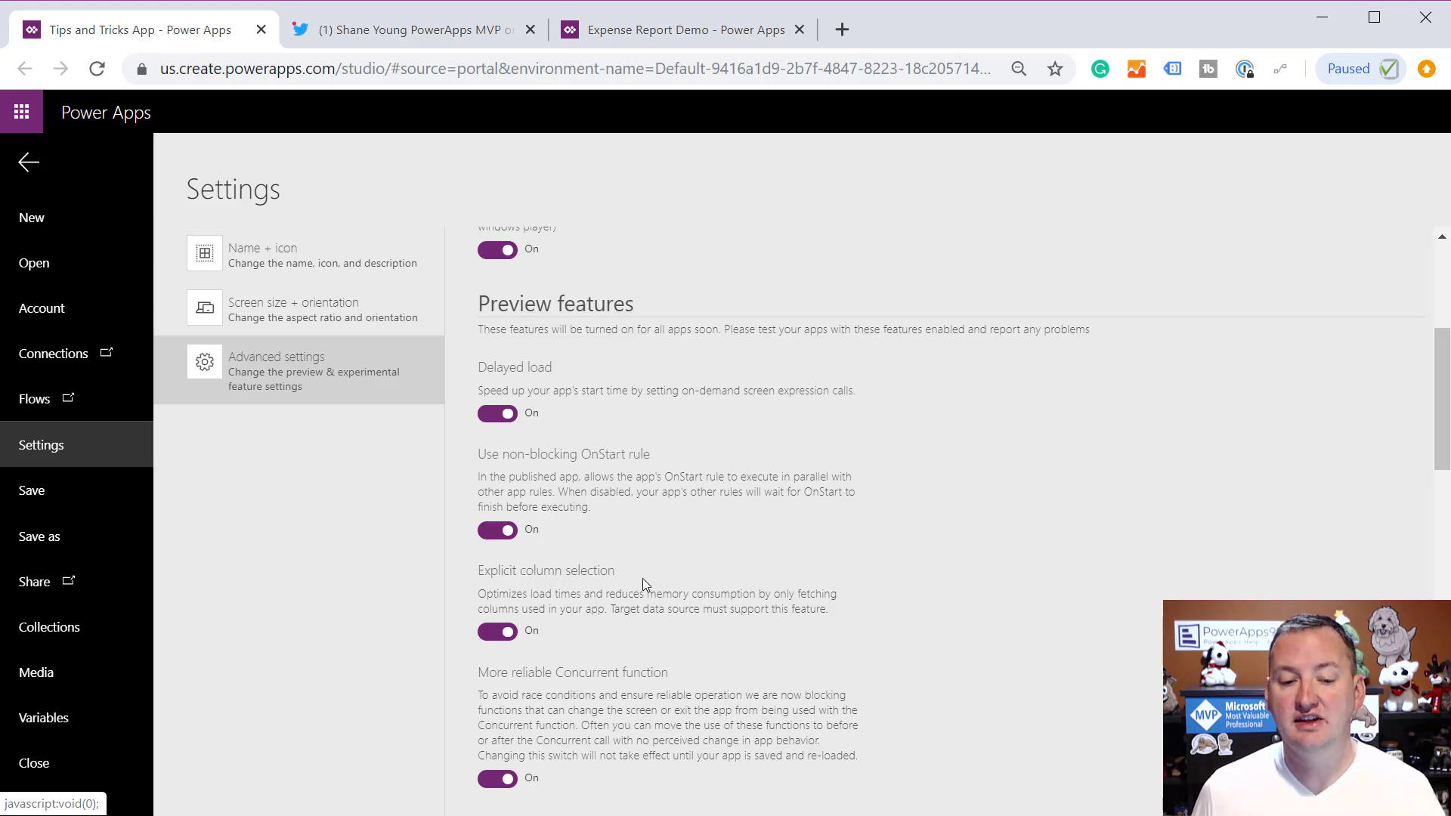
{"action": "scroll", "coordinate": [523, 476], "scroll_direction": "down", "scroll_amount": 2}
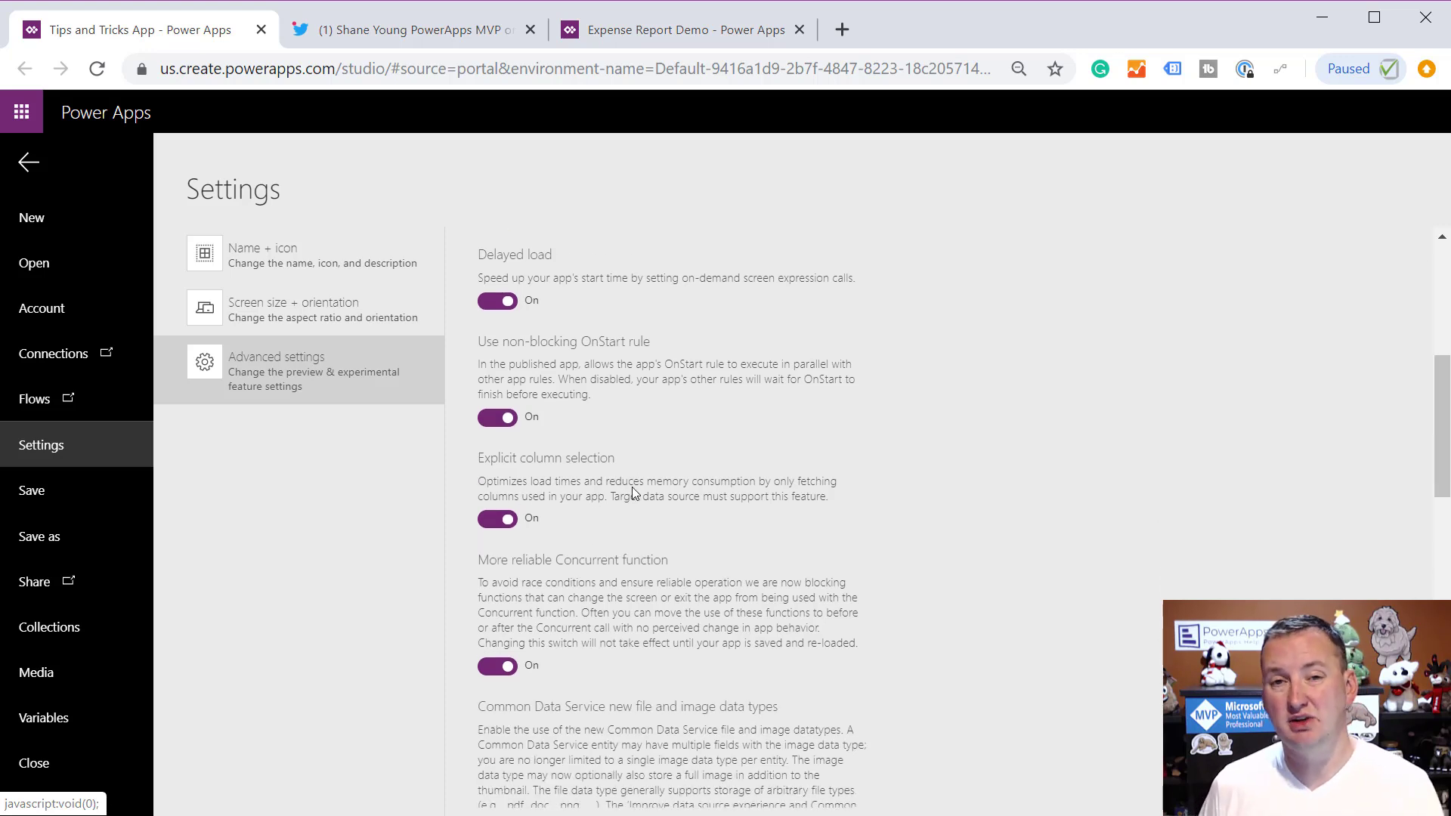
{"action": "scroll", "coordinate": [635, 490], "scroll_direction": "up", "scroll_amount": 3}
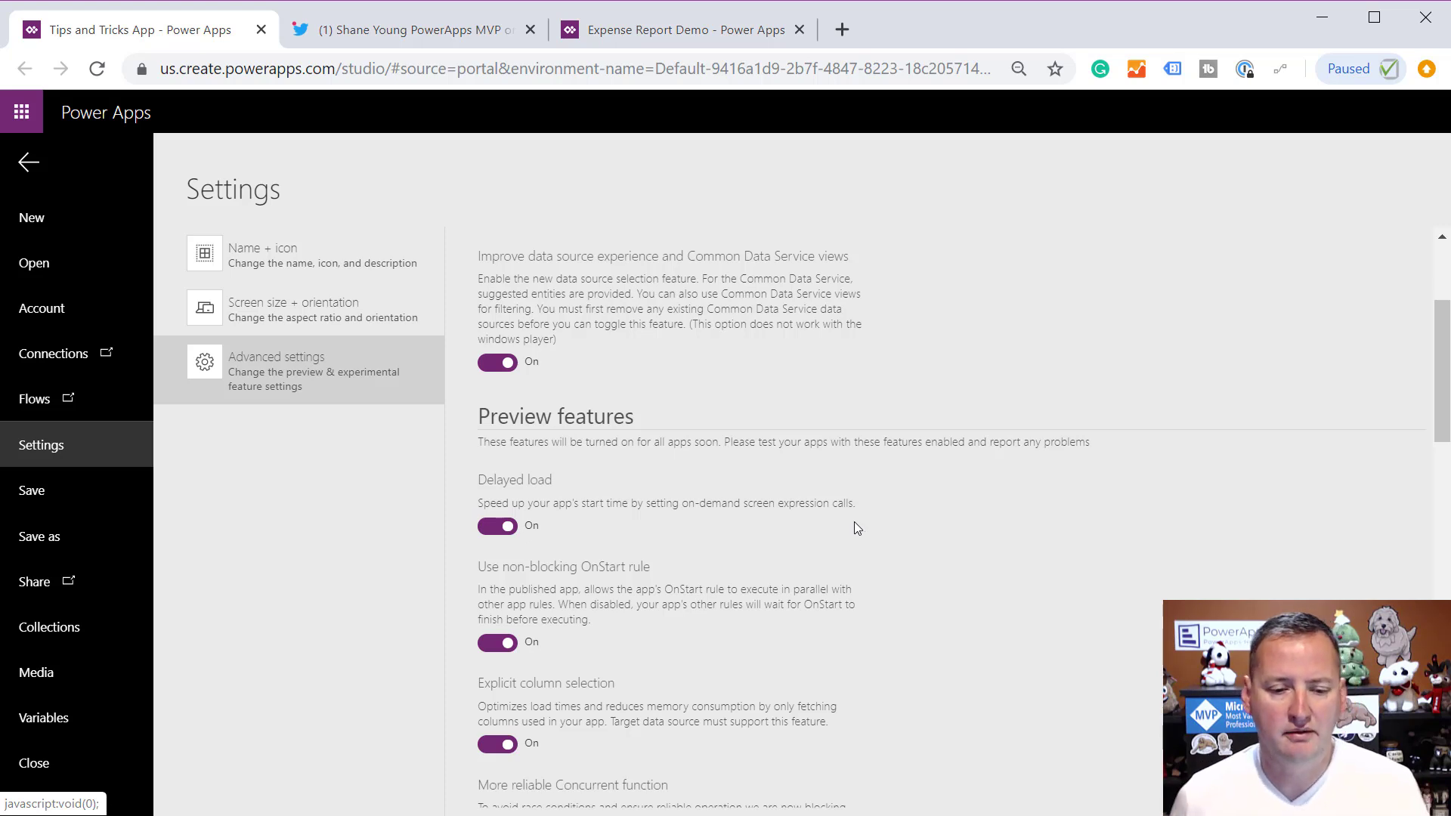
{"action": "scroll", "coordinate": [854, 503], "scroll_direction": "down", "scroll_amount": 5}
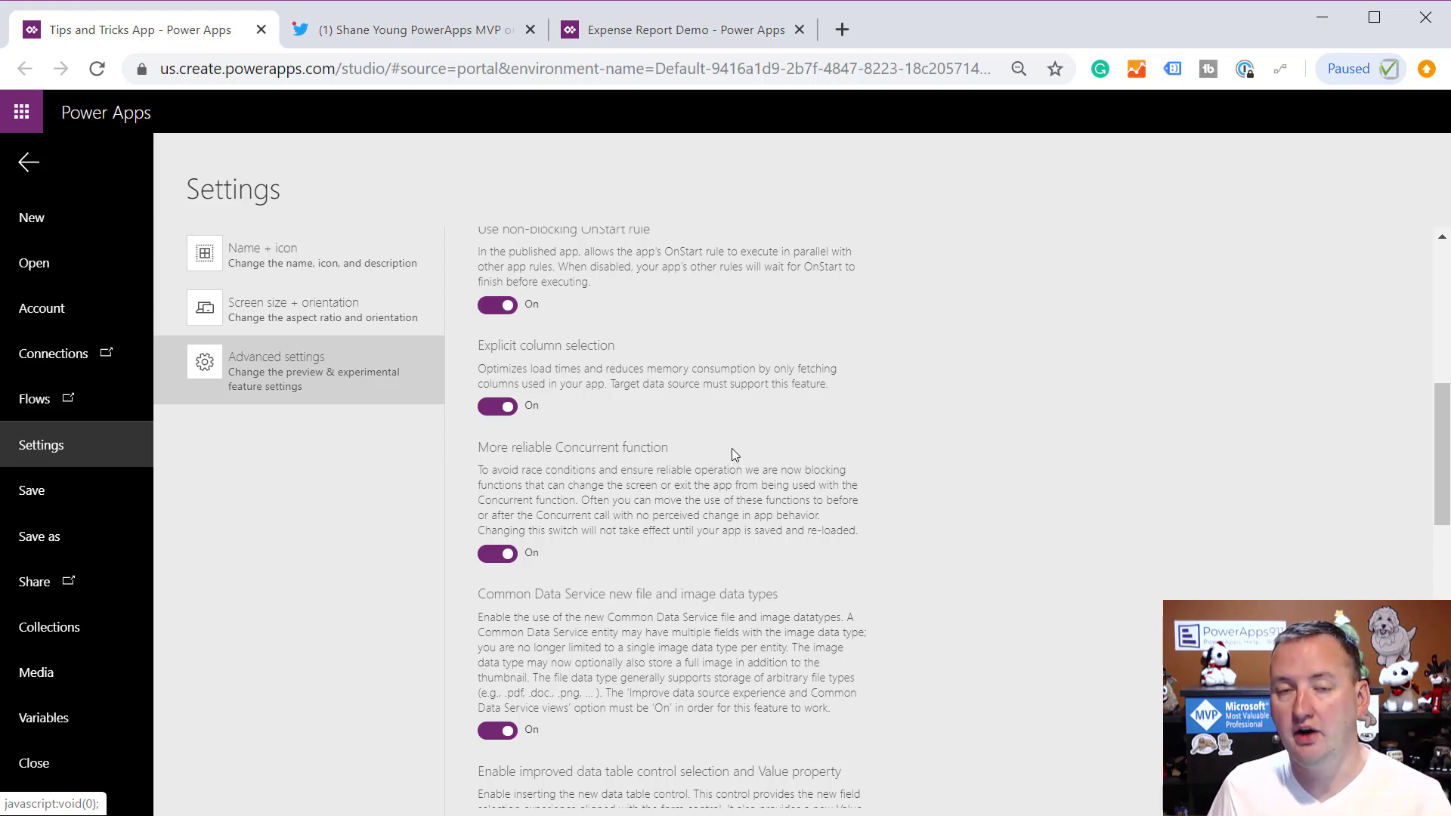
{"action": "scroll", "coordinate": [731, 455], "scroll_direction": "up", "scroll_amount": 3}
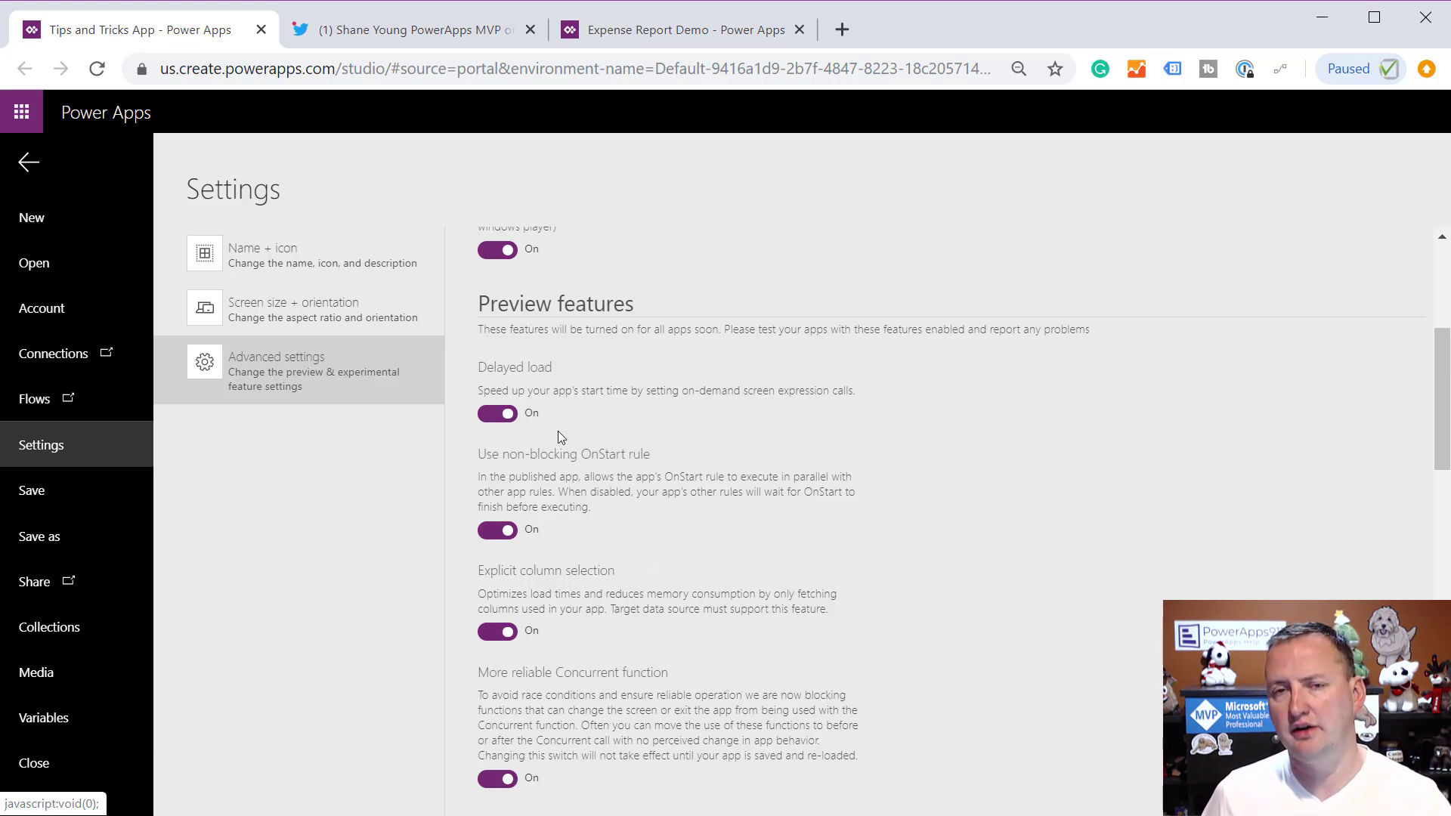
{"action": "scroll", "coordinate": [526, 368], "scroll_direction": "down", "scroll_amount": 9}
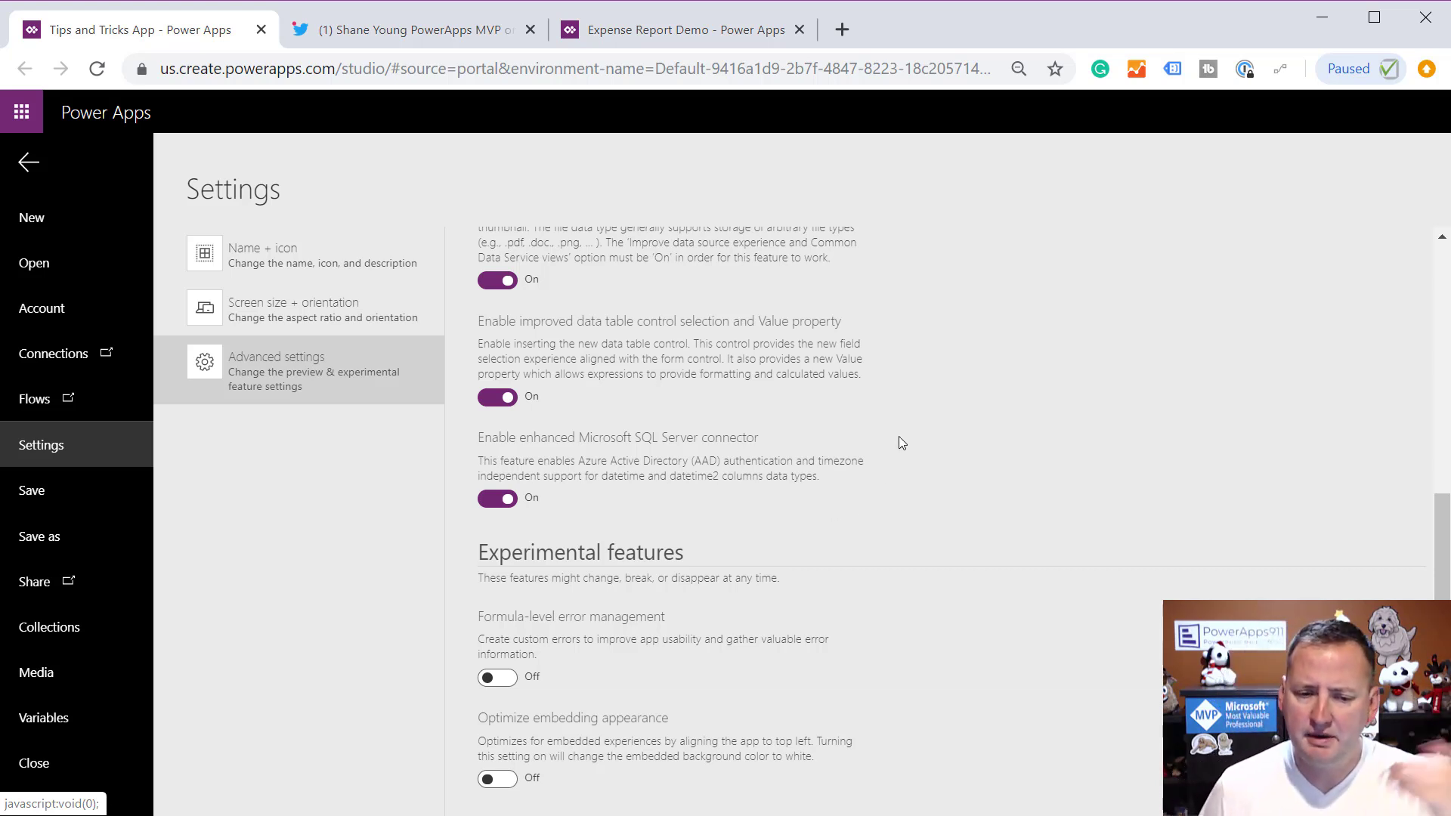
Examine the remaining experimental features and the deprecated features in the advanced settings, and return to the app's canvas
{"action": "scroll", "coordinate": [877, 478], "scroll_direction": "down", "scroll_amount": 3}
{"action": "scroll", "coordinate": [907, 472], "scroll_direction": "up", "scroll_amount": 1}
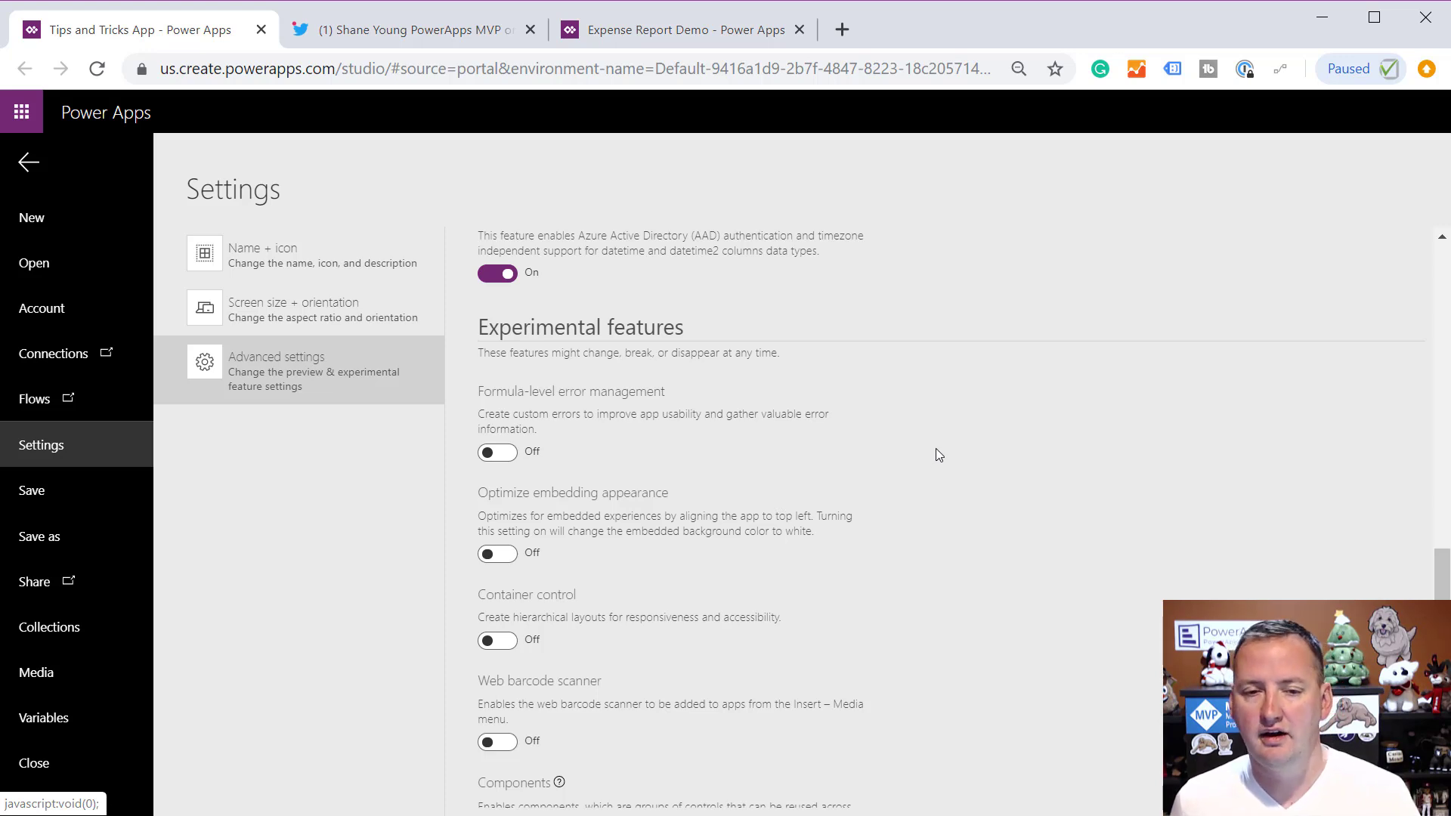
{"action": "scroll", "coordinate": [934, 449], "scroll_direction": "down", "scroll_amount": 1}
{"action": "scroll", "coordinate": [931, 444], "scroll_direction": "down", "scroll_amount": 1}
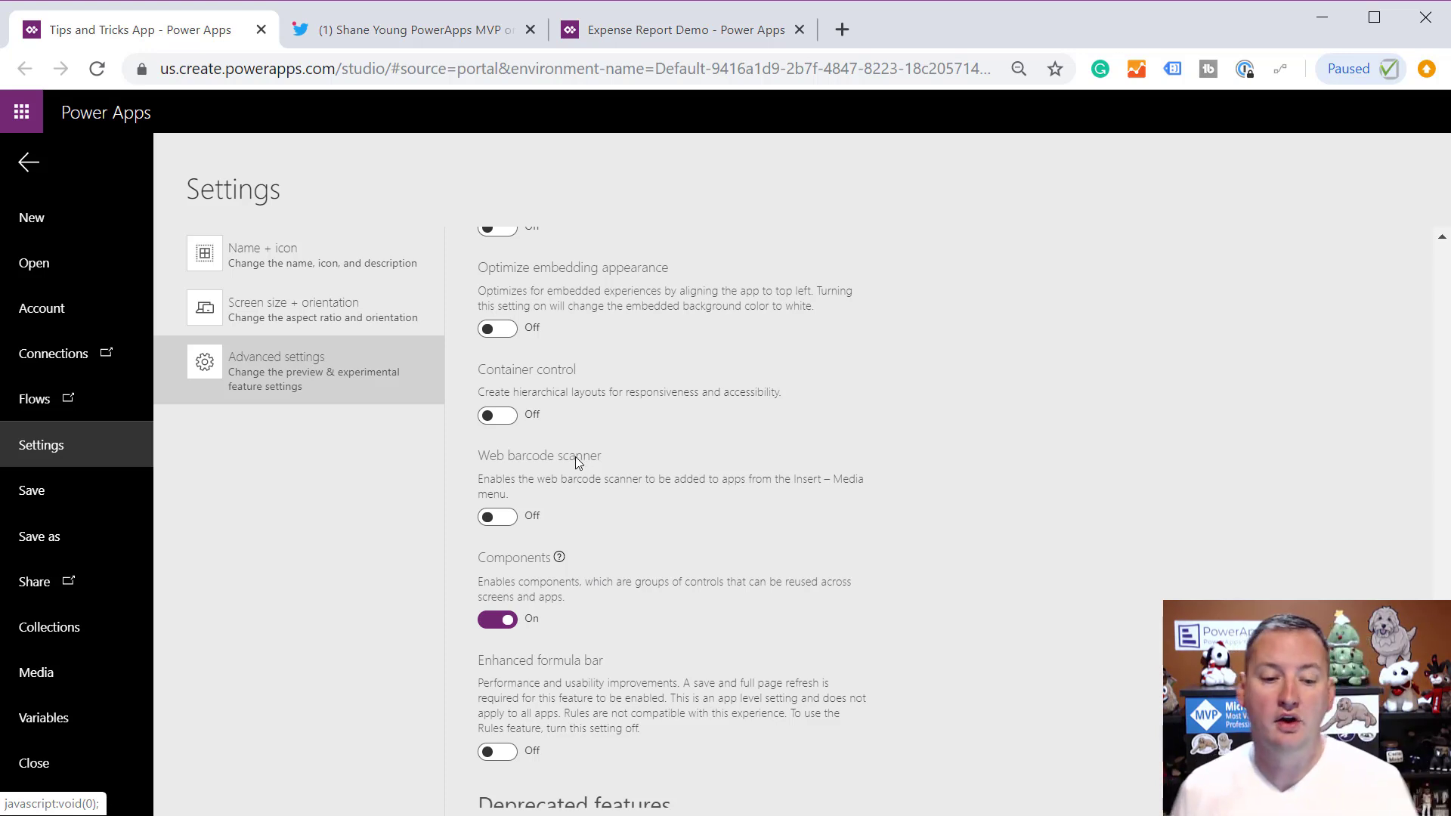
{"action": "scroll", "coordinate": [650, 527], "scroll_direction": "down", "scroll_amount": 2}
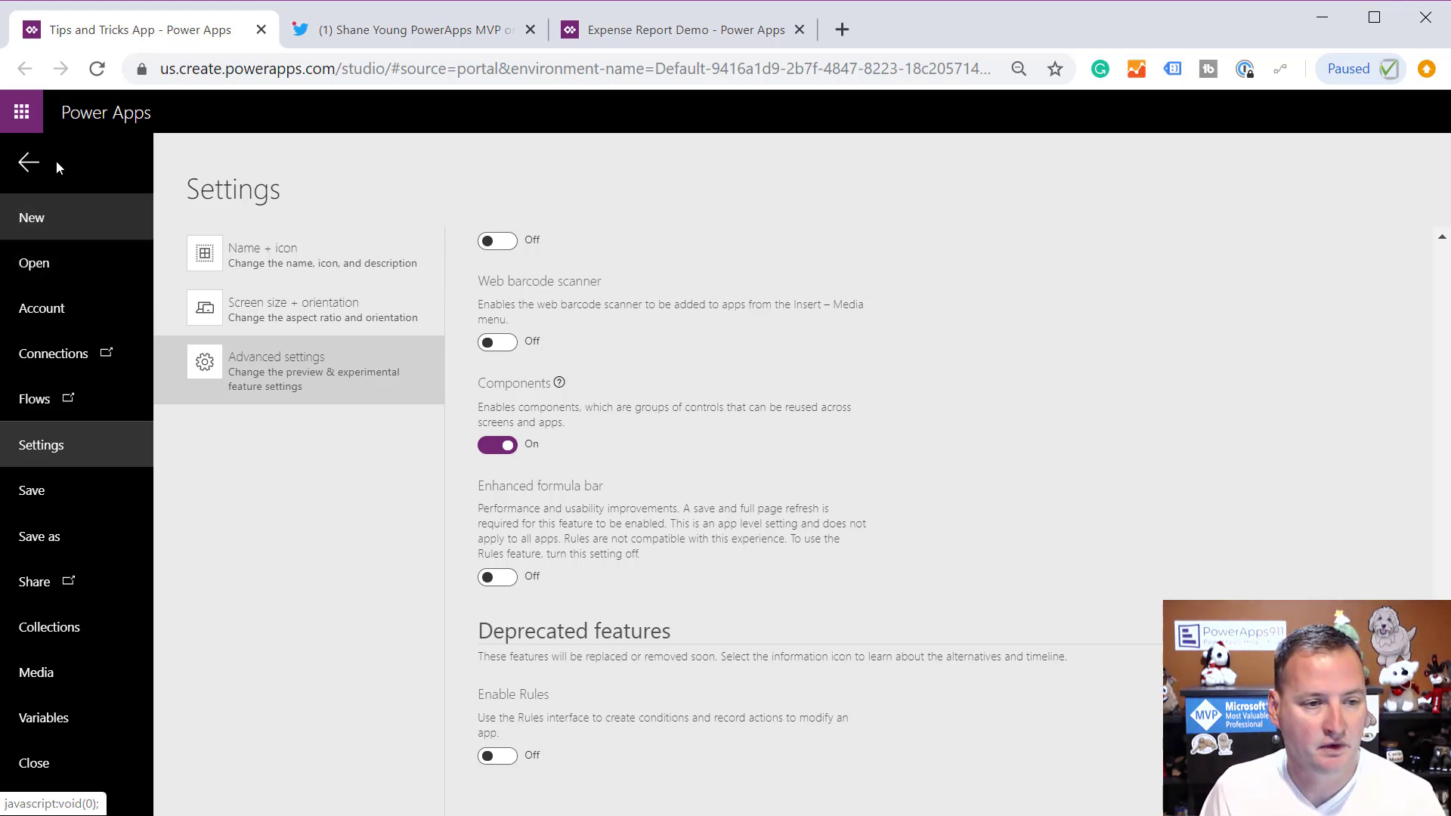
{"action": "left_click", "coordinate": [30, 167]}
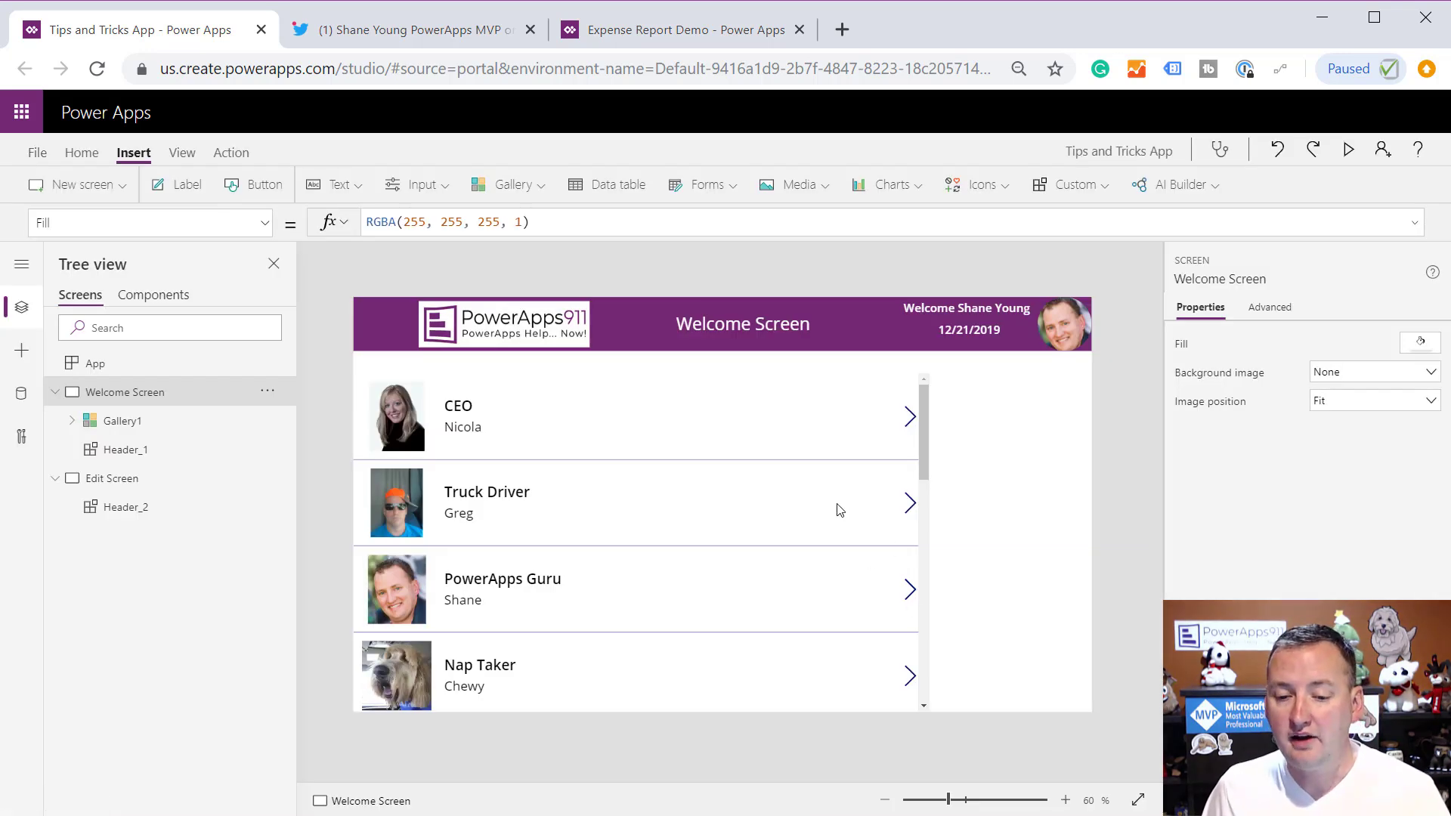
Insert an edit form on Edit Screen, connect it to the Employees data source and move it below the header
{"action": "left_click", "coordinate": [133, 479]}
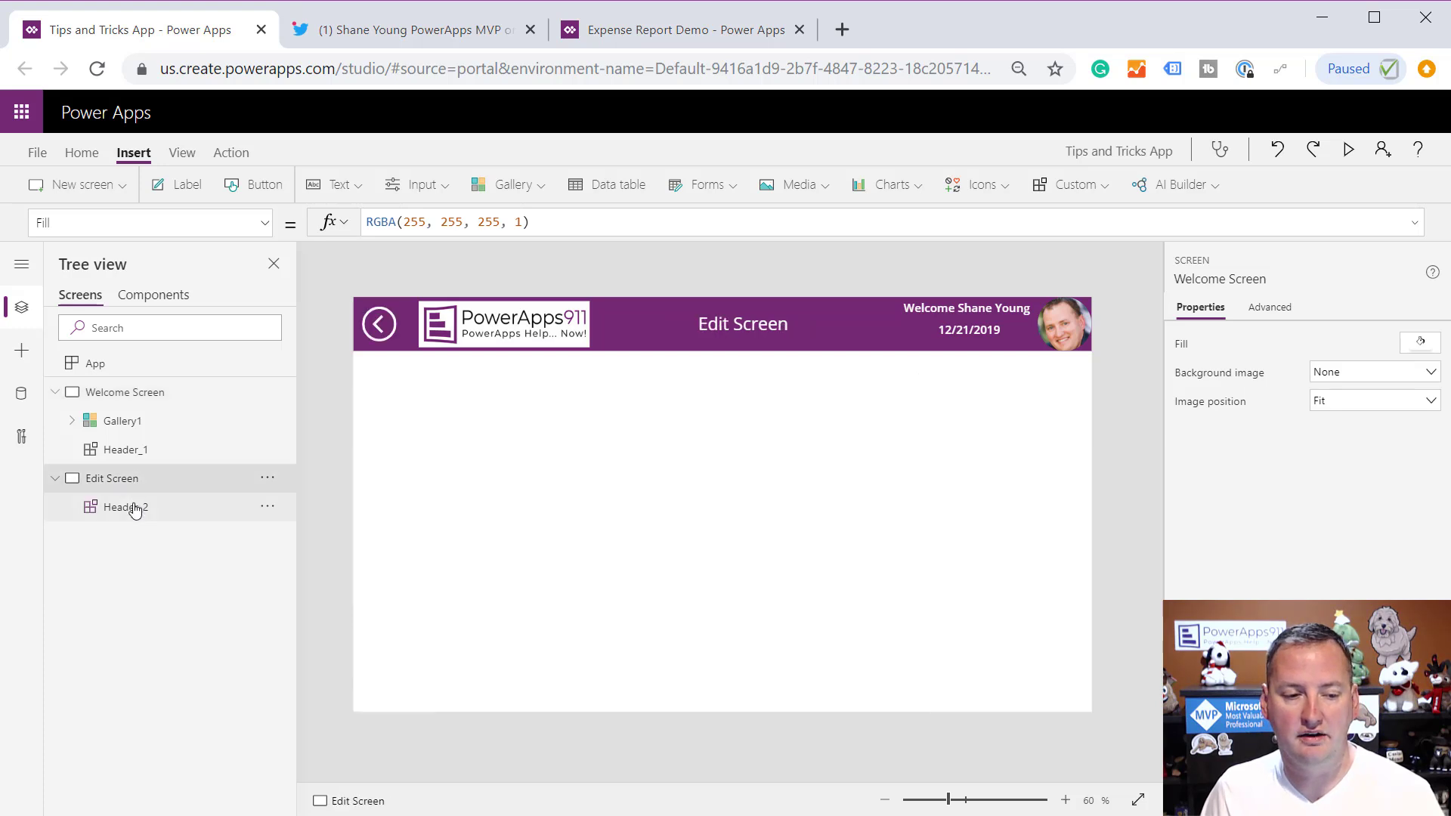
{"action": "left_click", "coordinate": [703, 184]}
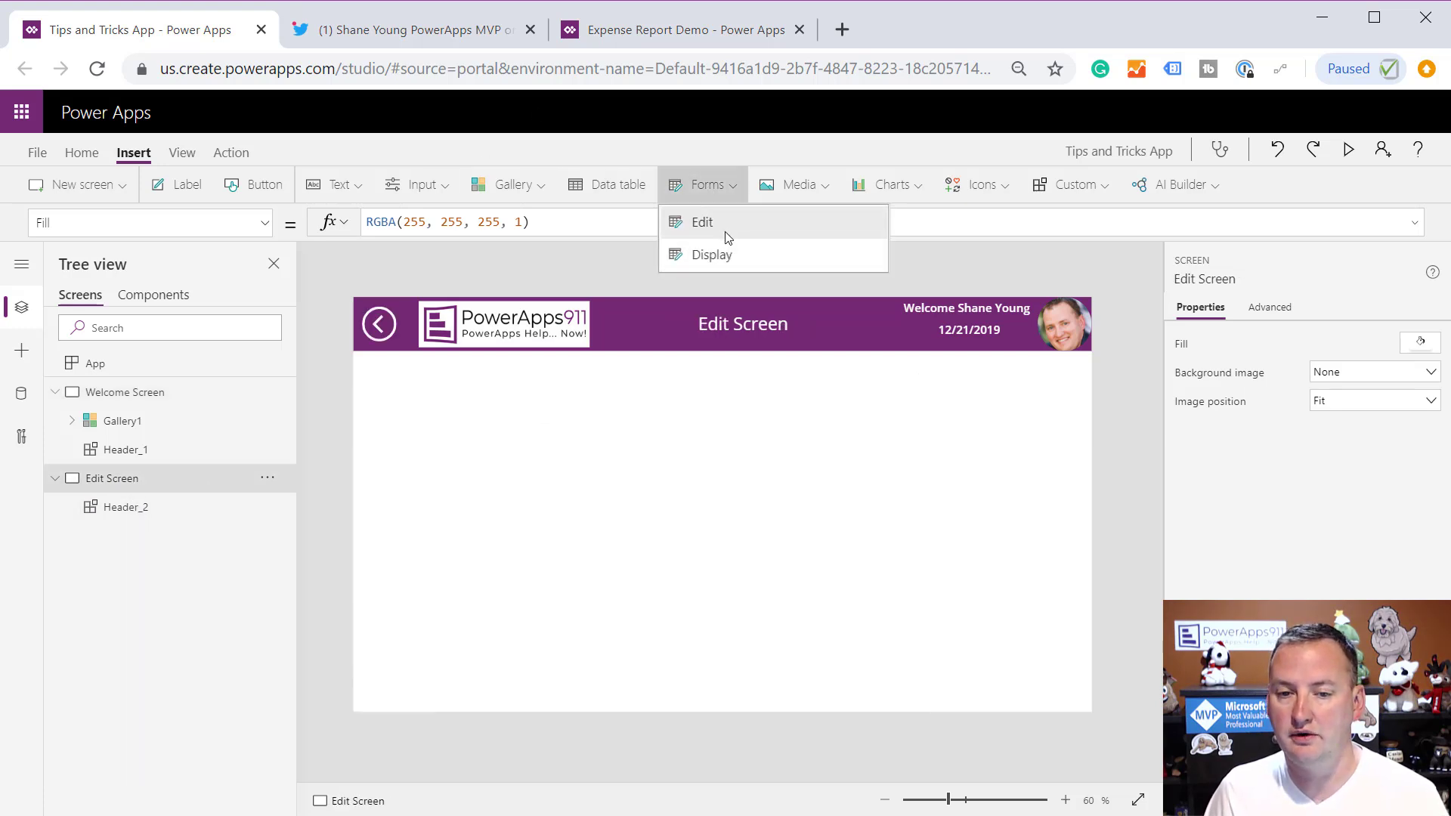
{"action": "left_click", "coordinate": [1353, 344]}
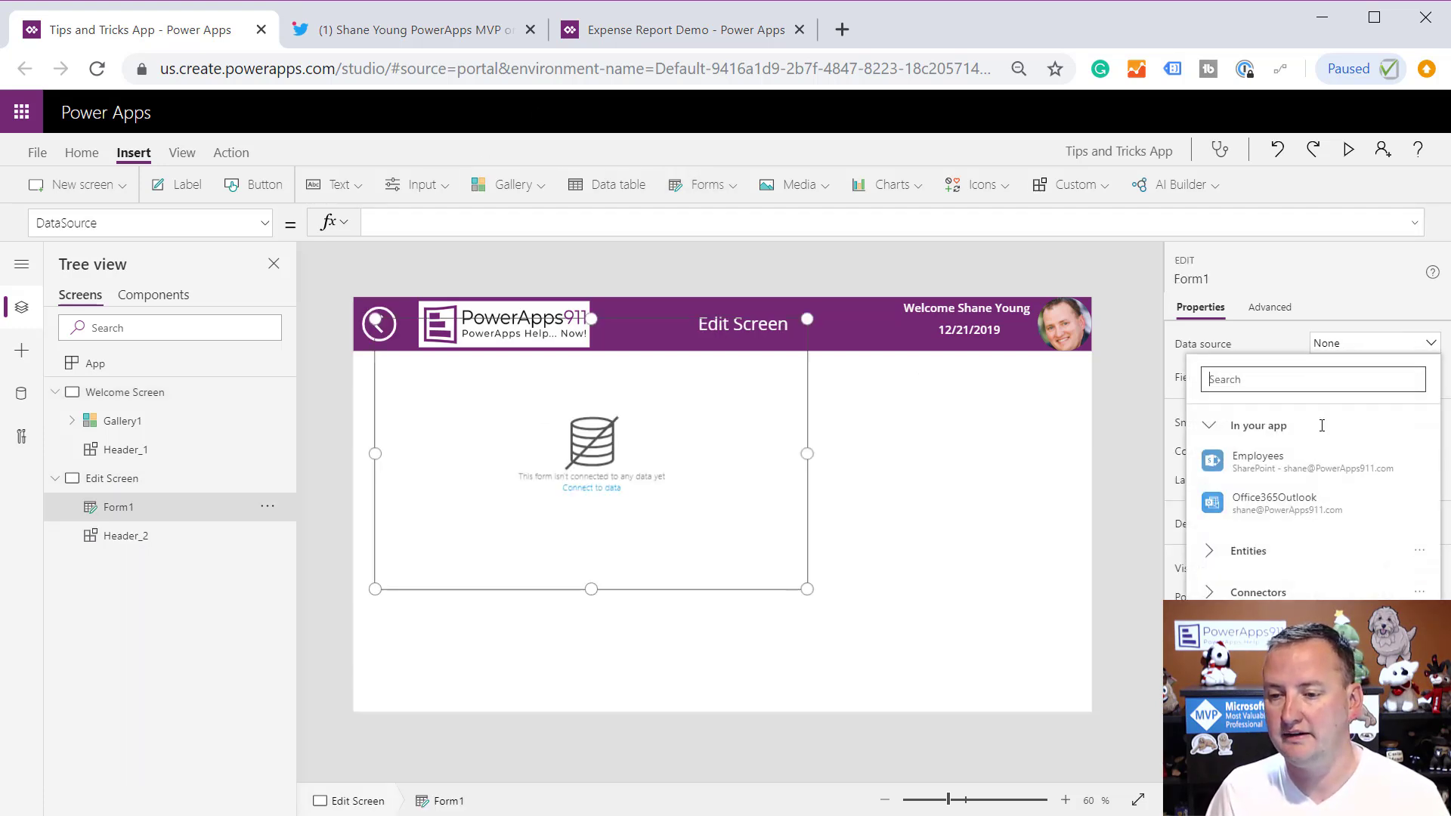
{"action": "left_click", "coordinate": [1294, 458]}
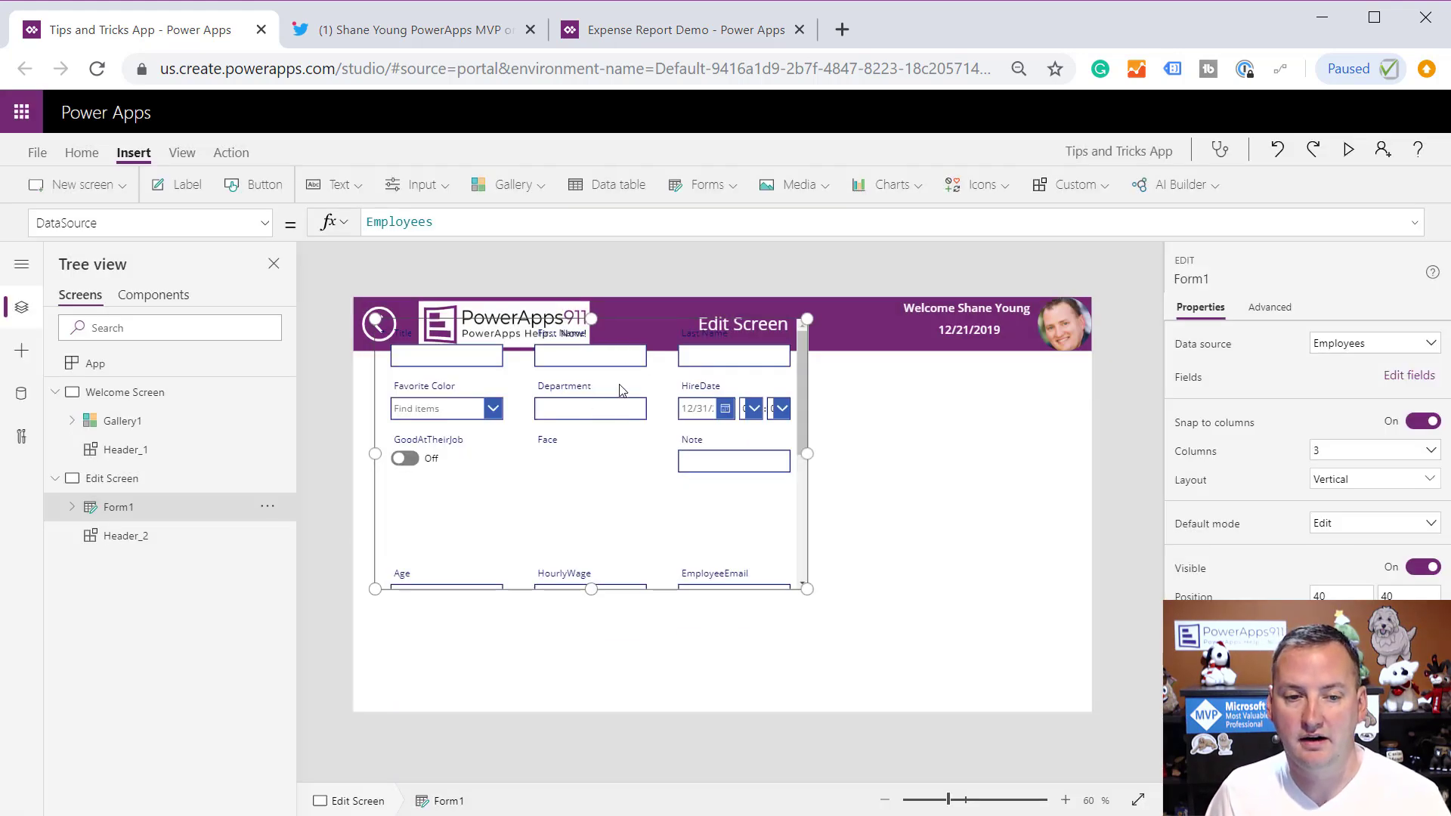
{"action": "left_click_drag", "start_coordinate": [622, 353], "coordinate": [612, 469]}
Set the form's Item property to Gallery1.Selected and enlarge the form to fill most of the area below the header
{"action": "left_click", "coordinate": [264, 223]}
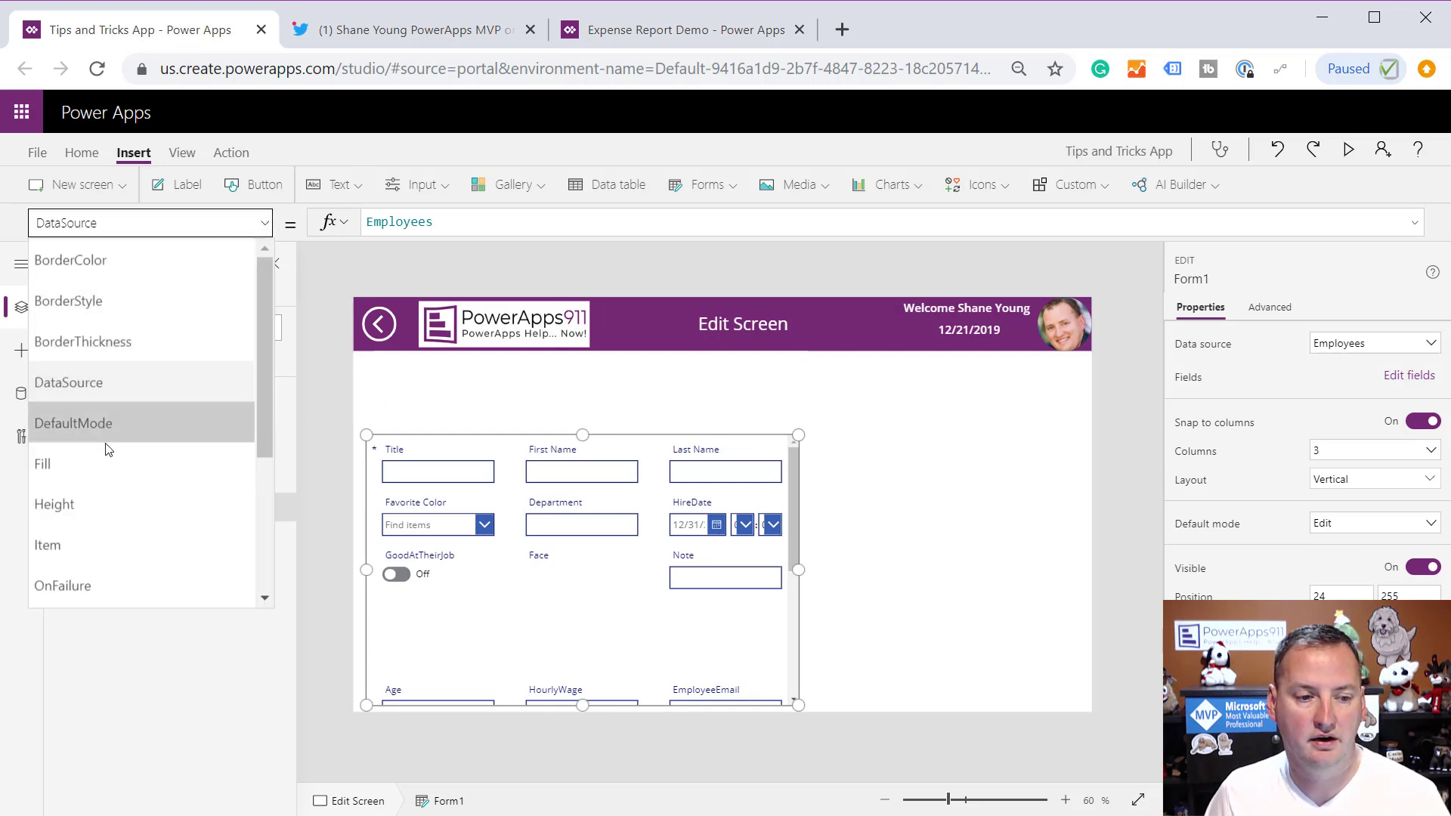
{"action": "left_click", "coordinate": [109, 545]}
{"action": "left_click", "coordinate": [413, 223]}
{"action": "type", "text": "gallery1.se"}
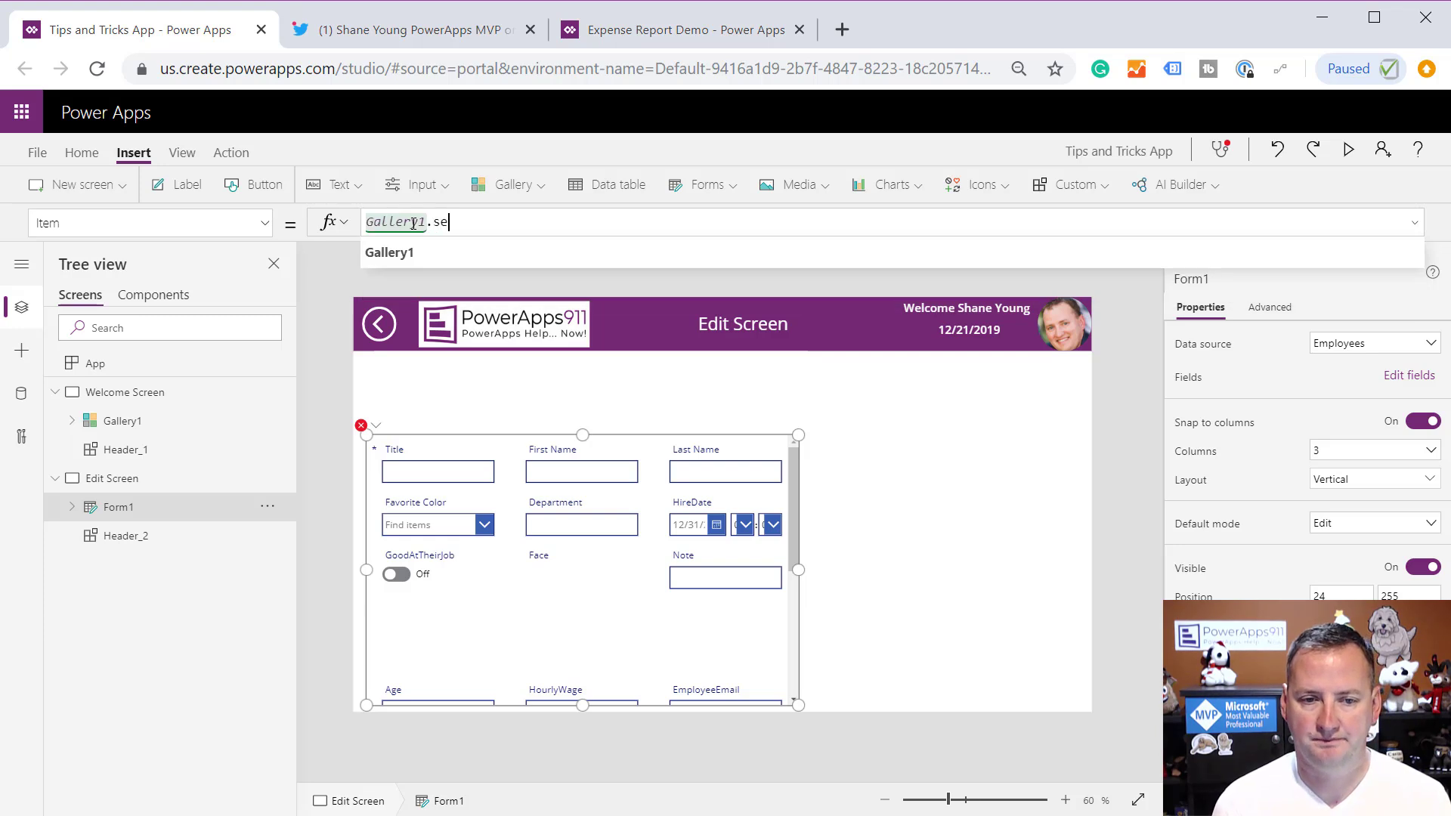
{"action": "key", "text": "Tab"}
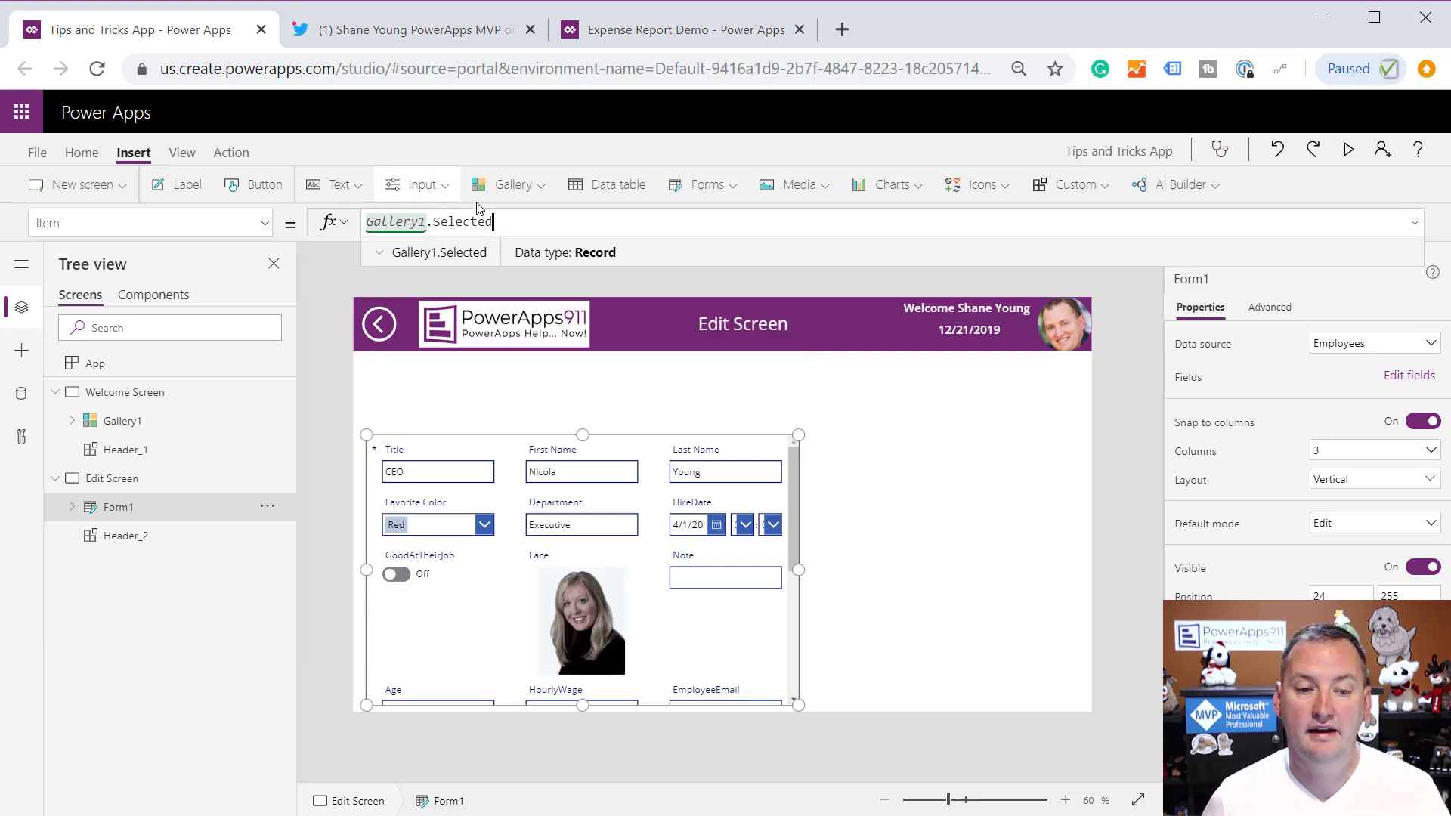
{"action": "left_click_drag", "start_coordinate": [800, 572], "coordinate": [1007, 569]}
{"action": "left_click_drag", "start_coordinate": [686, 433], "coordinate": [687, 365]}
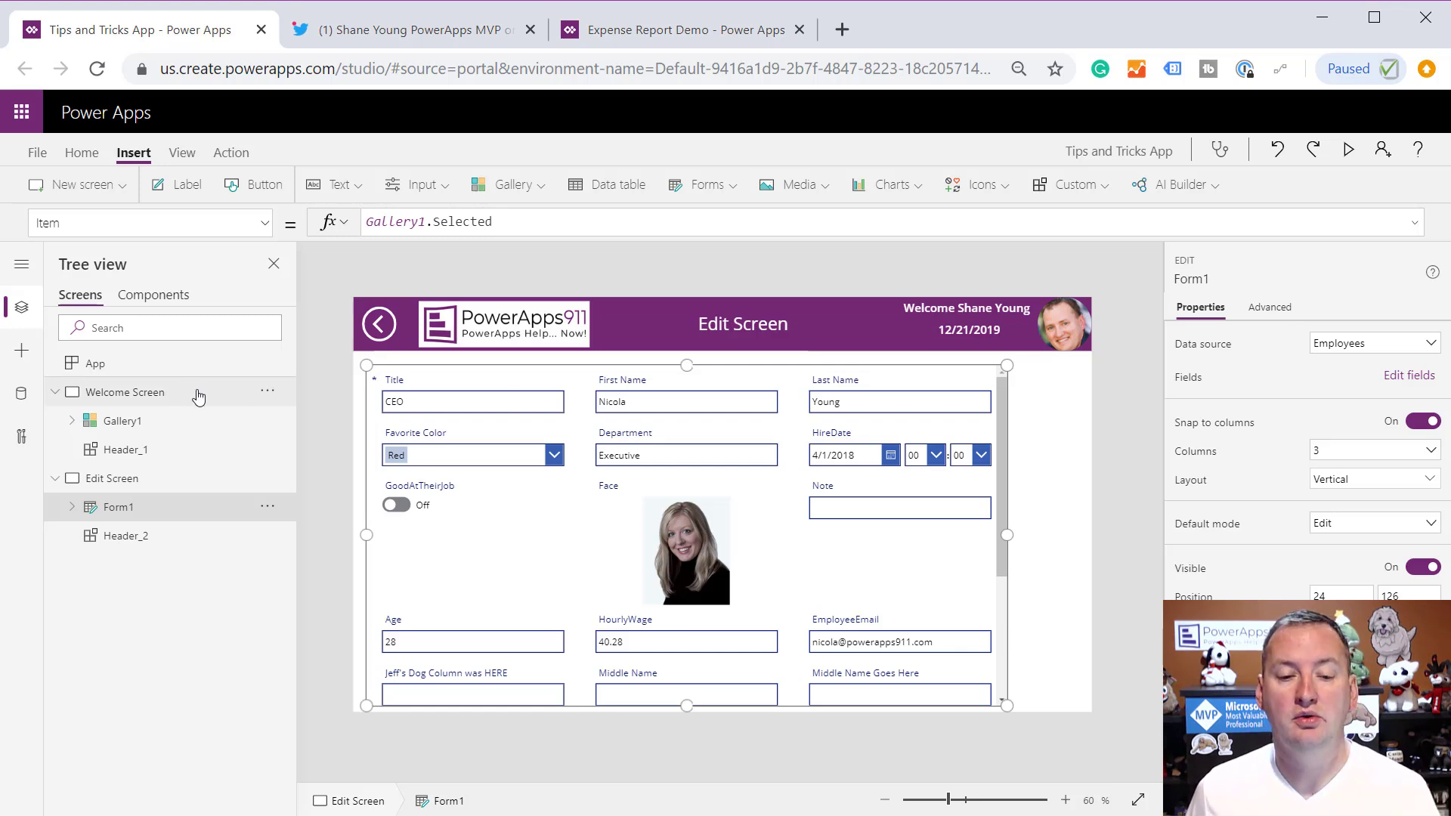
Replace the OnSelect formula of the gallery's next arrow on Welcome Screen with Set(varRecord, ThisItem)
{"action": "left_click", "coordinate": [128, 393]}
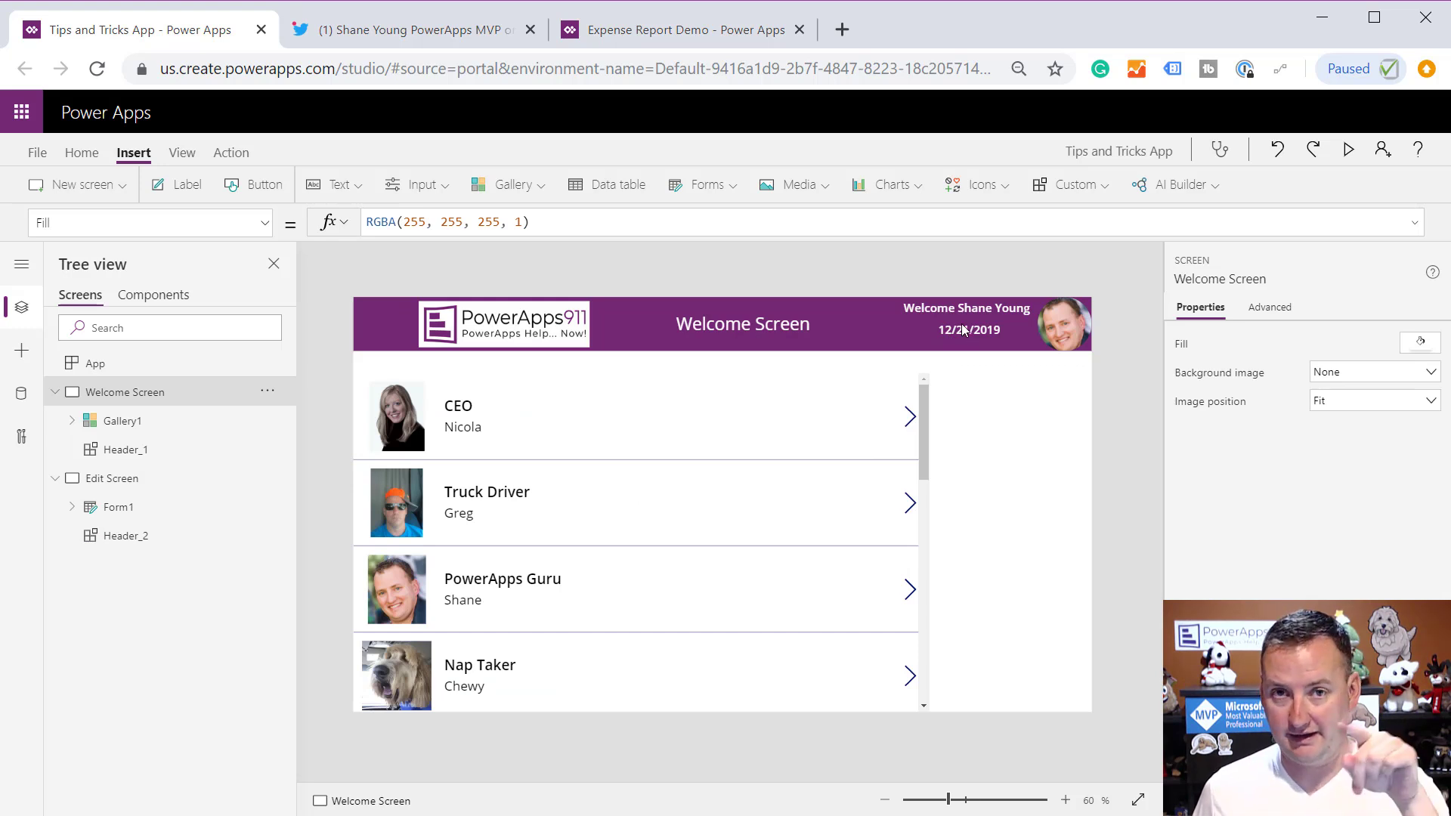
{"action": "left_click", "coordinate": [910, 416]}
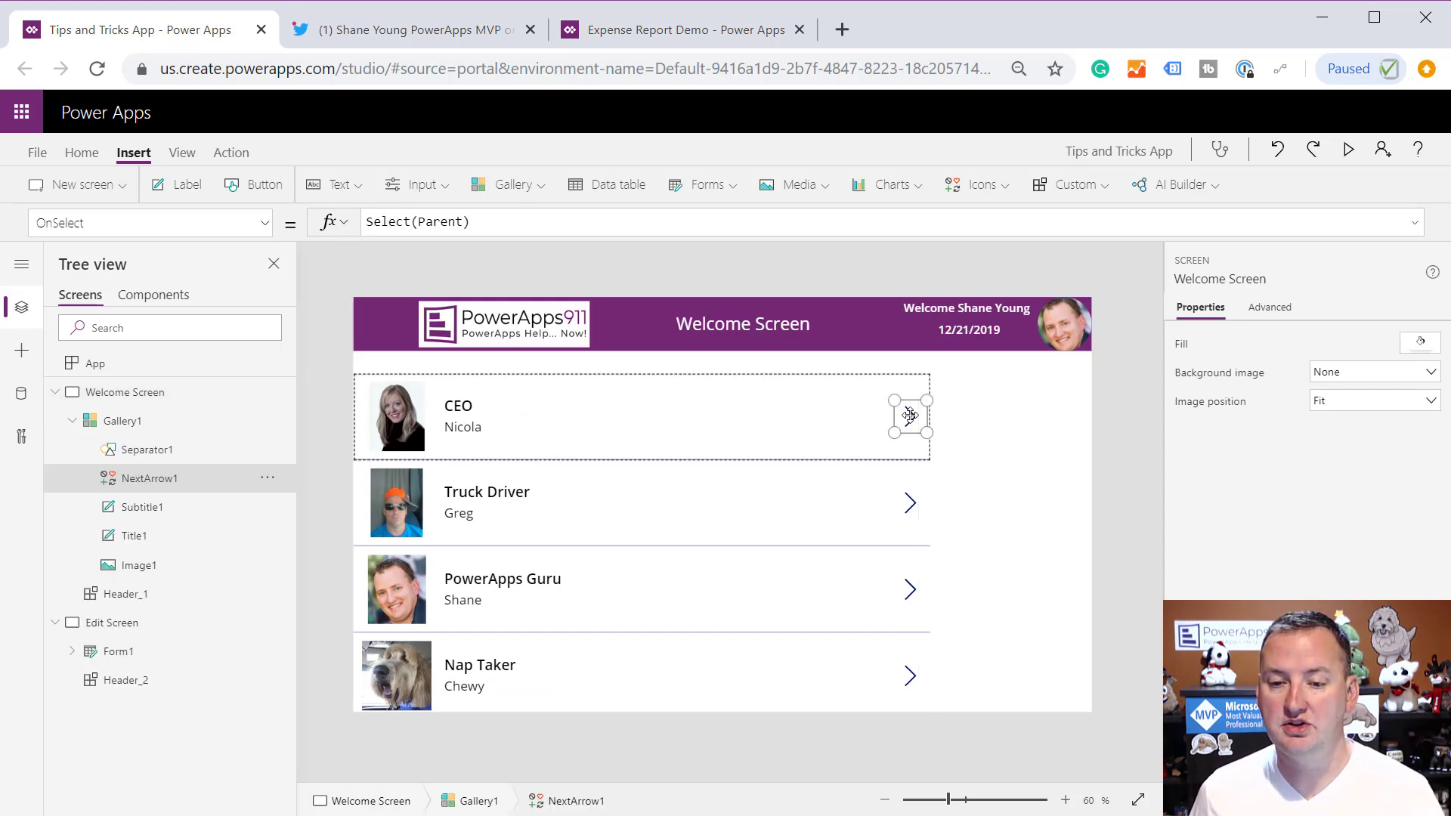
{"action": "triple_click", "coordinate": [532, 221]}
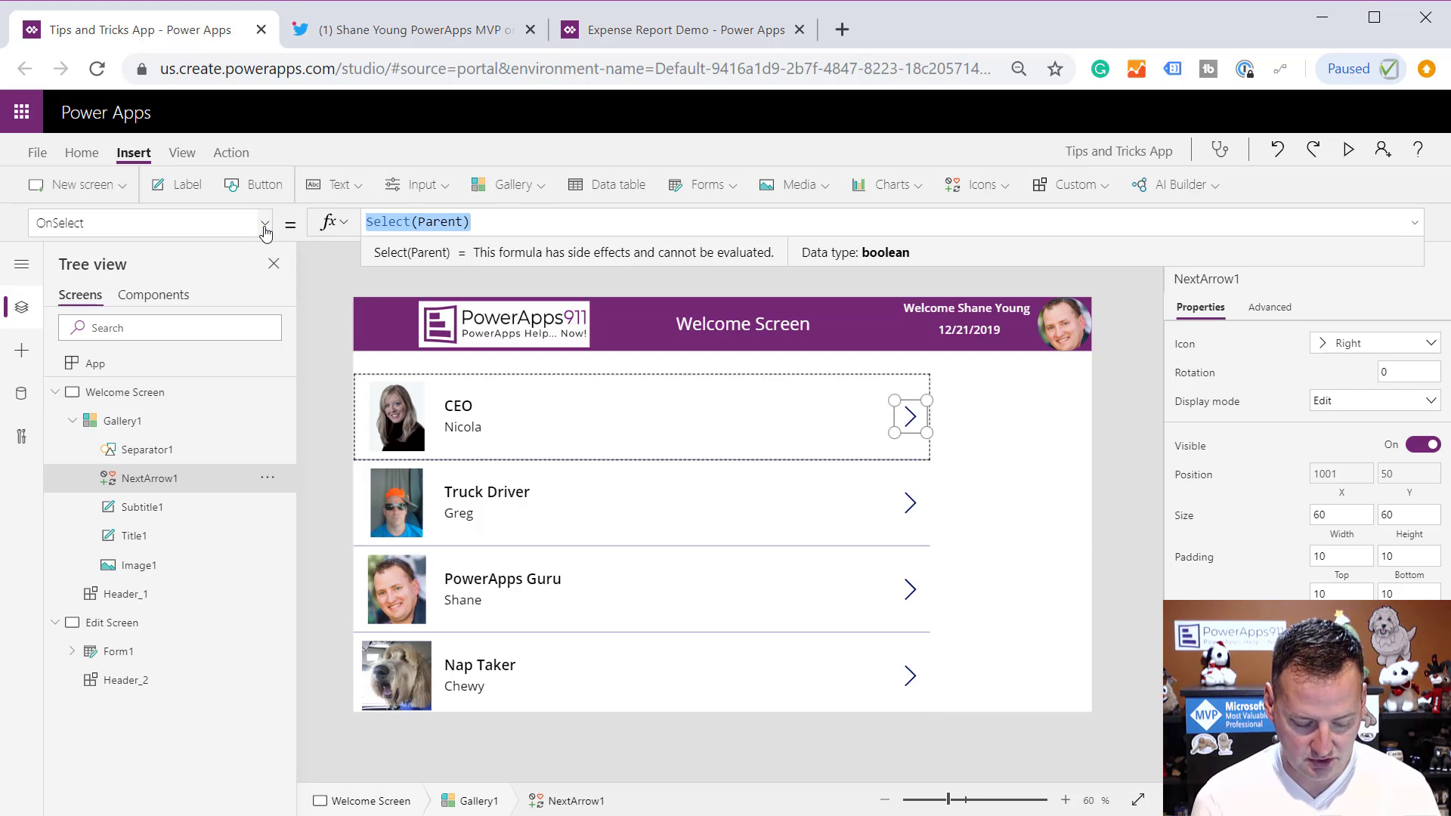
{"action": "type", "text": "e"}
{"action": "key", "text": "BackSpace"}
{"action": "type", "text": "Set("}
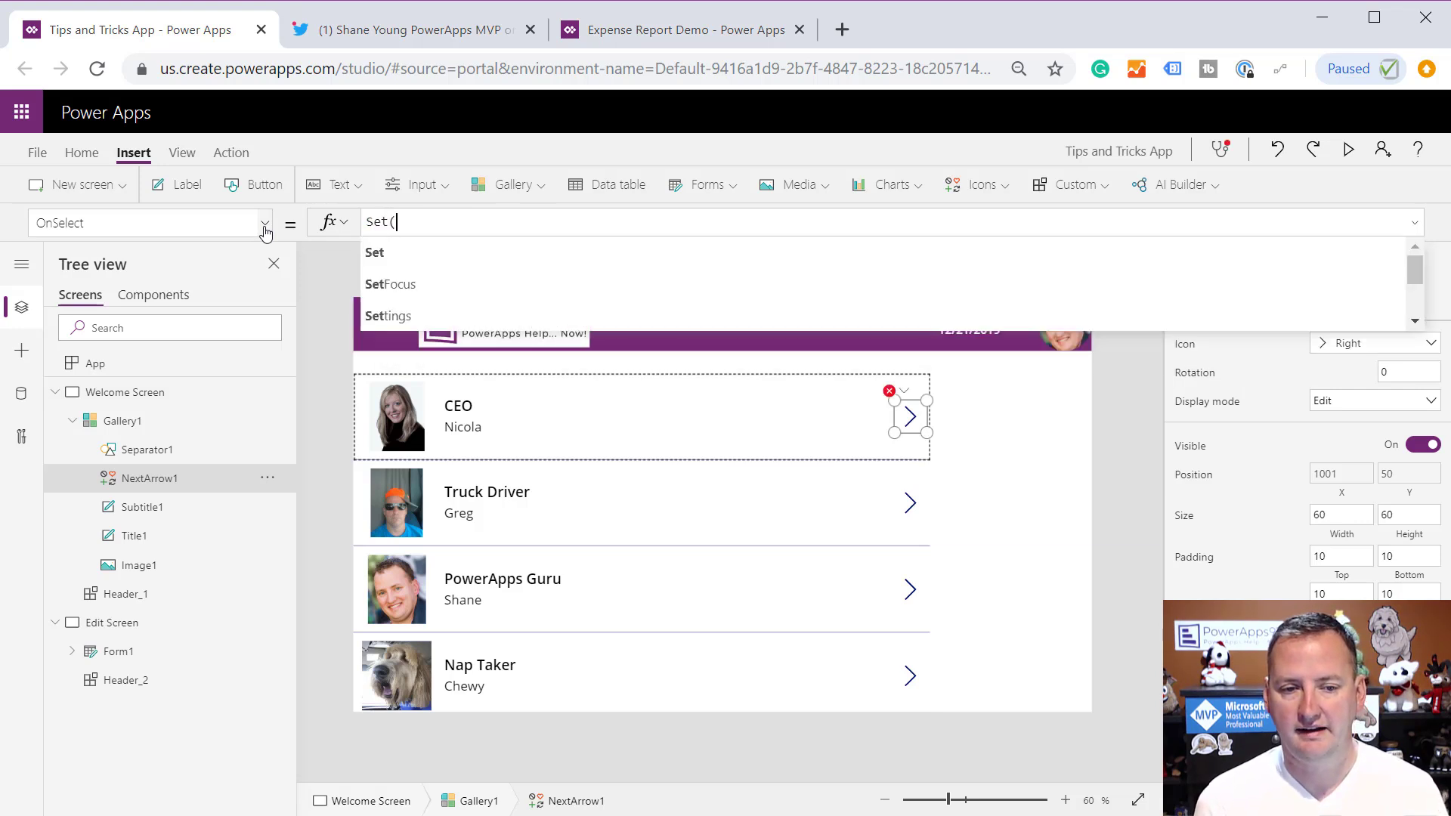
{"action": "type", "text": "varRec"}
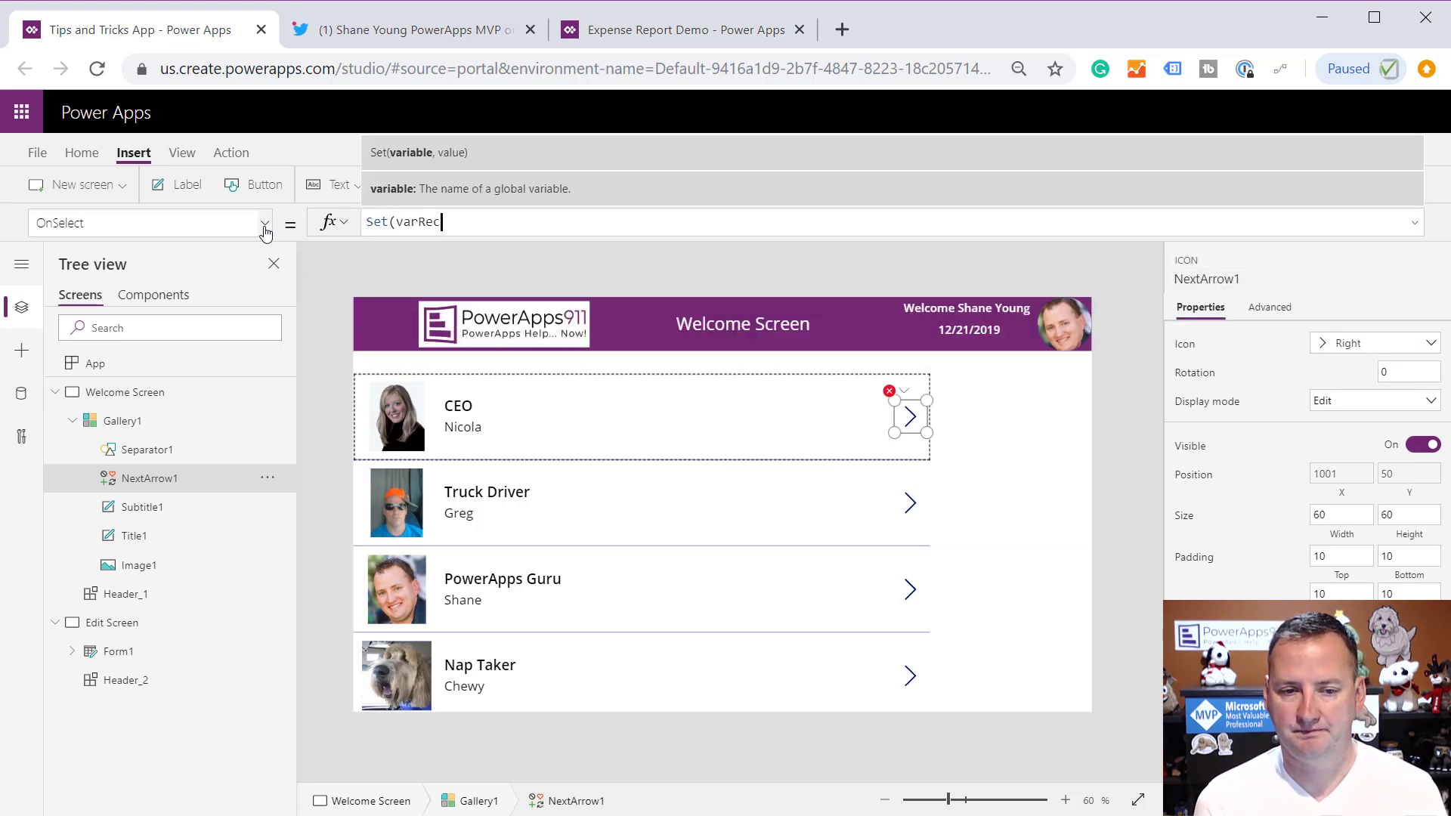
{"action": "type", "text": "ord, thisi"}
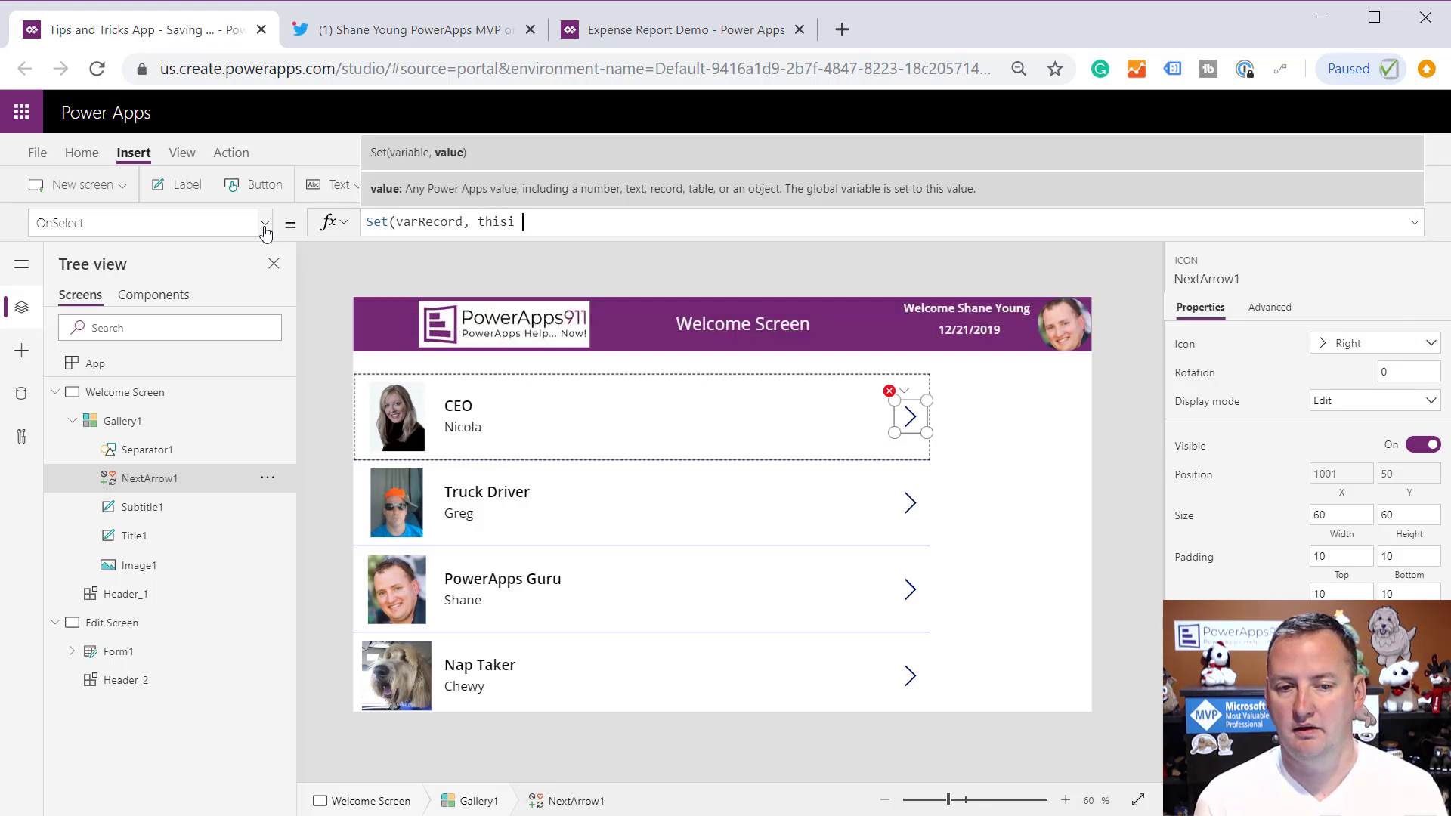
{"action": "type", "text": "t"}
{"action": "key", "text": "Tab"}
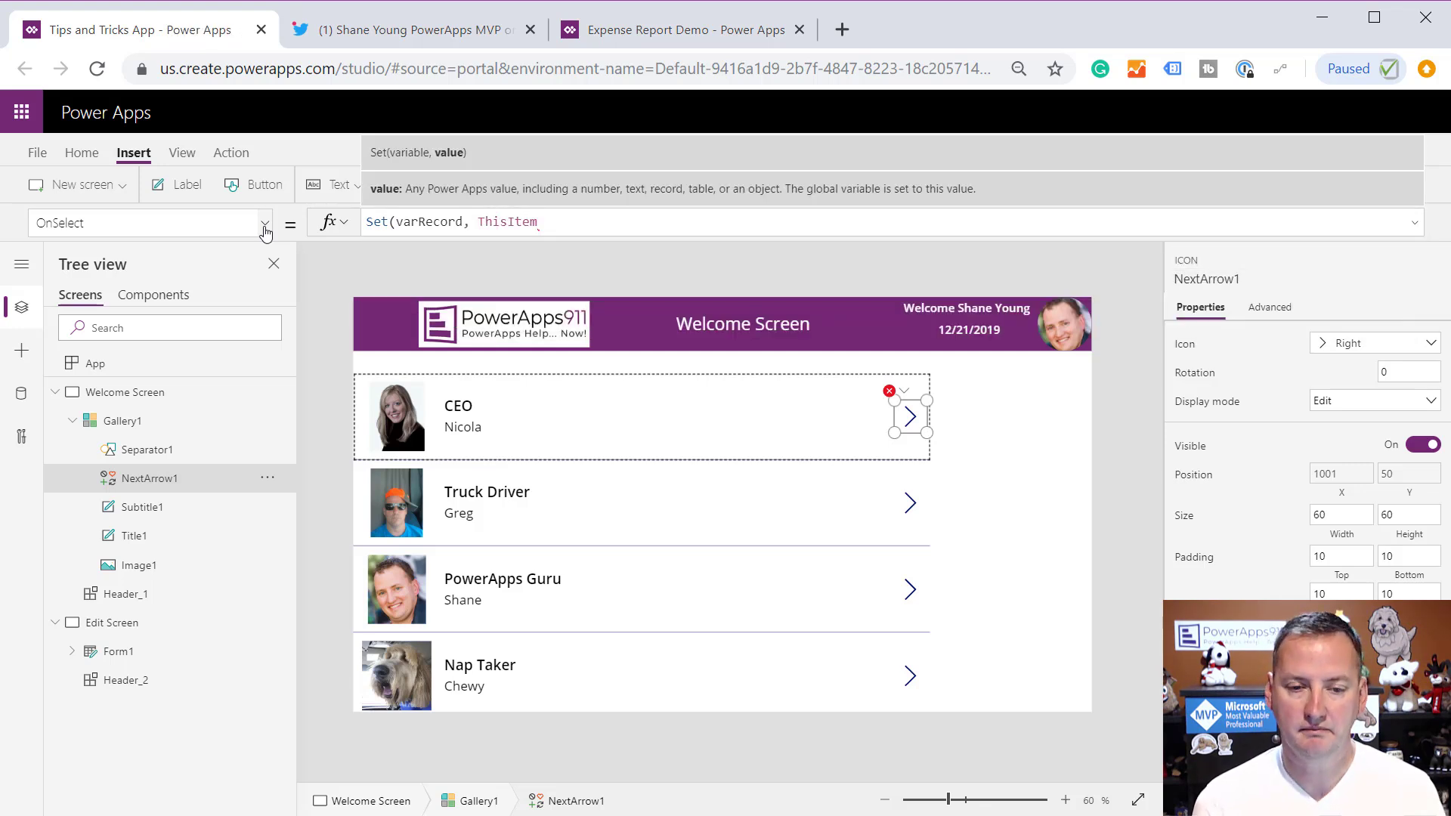
{"action": "type", "text": ")"}
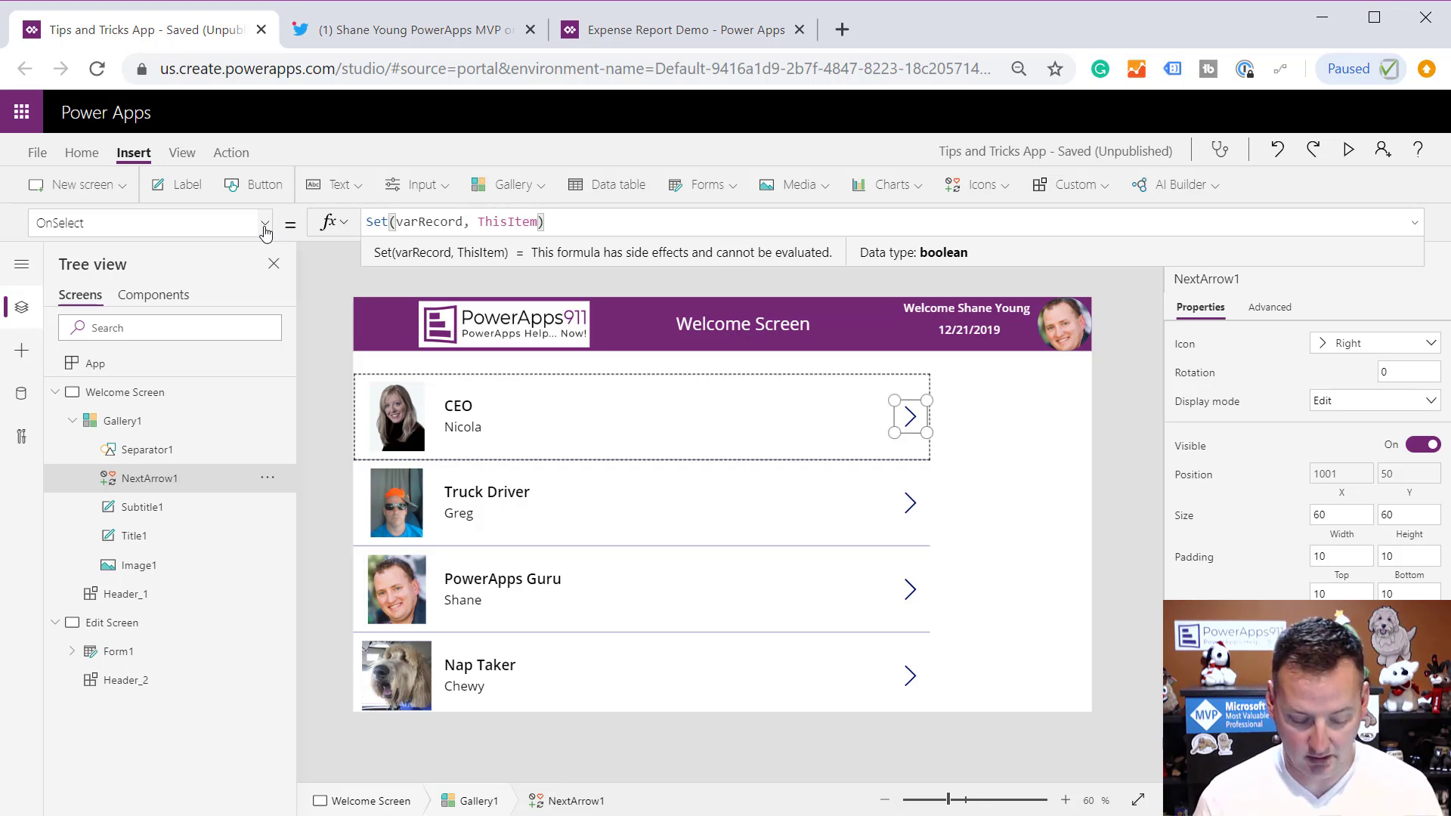
Append ;Navigate('Edit Screen') to the arrow's OnSelect formula and run the arrow's action for the CEO record
{"action": "type", "text": ";Navi"}
{"action": "key", "text": "Tab"}
{"action": "key", "text": "Tab"}
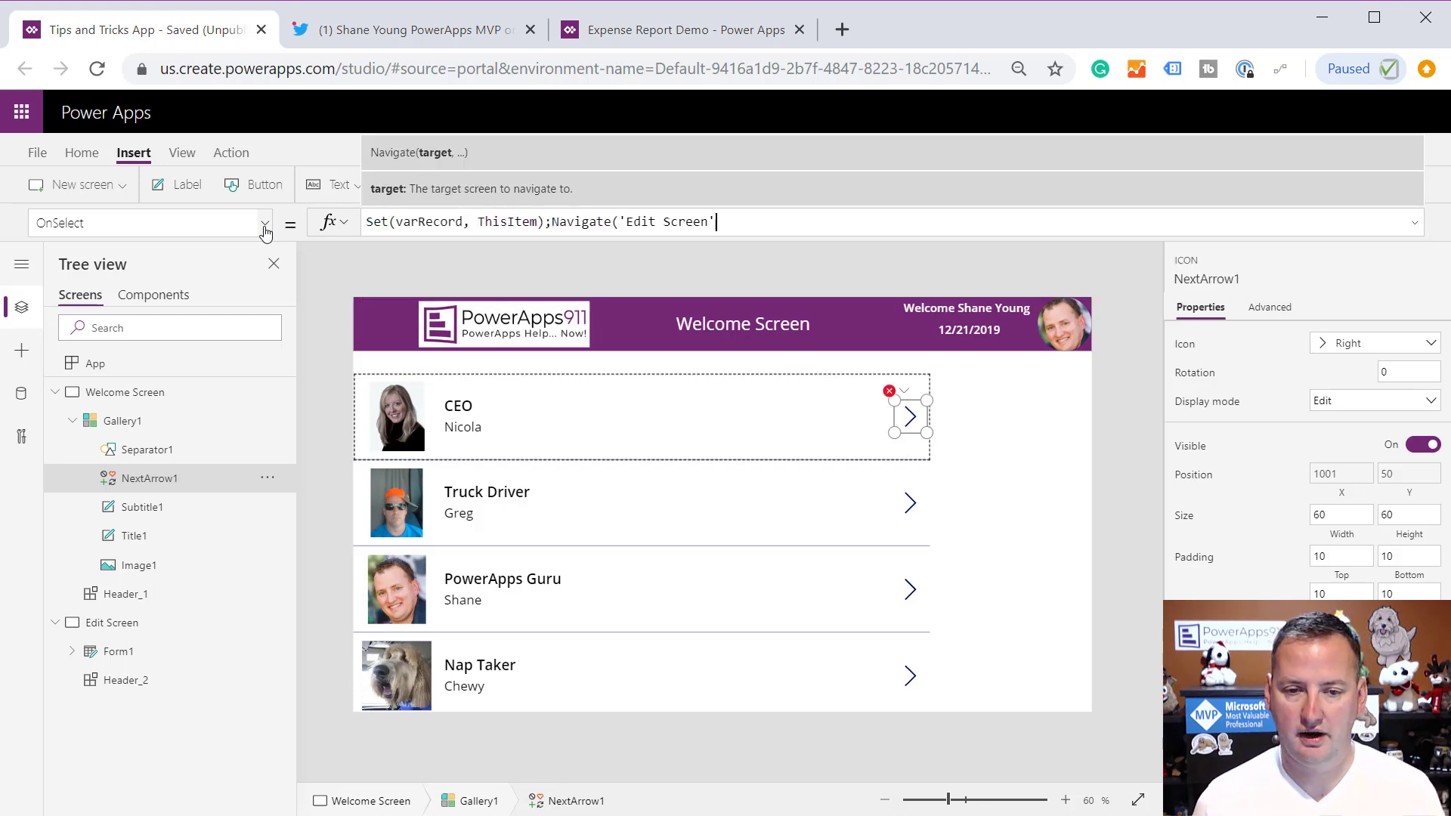
{"action": "type", "text": ")"}
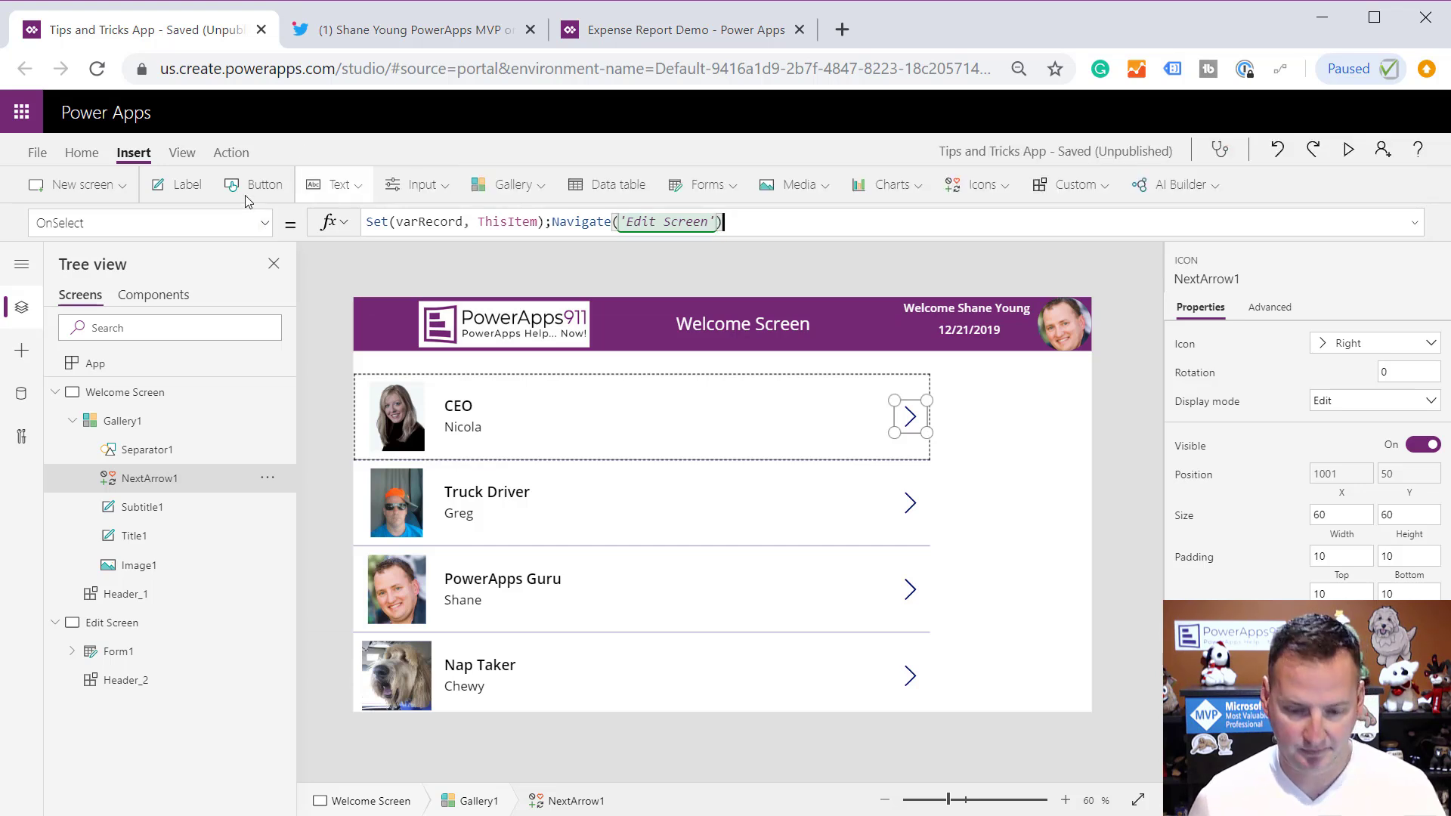
{"action": "left_click", "coordinate": [912, 421], "text": "alt"}
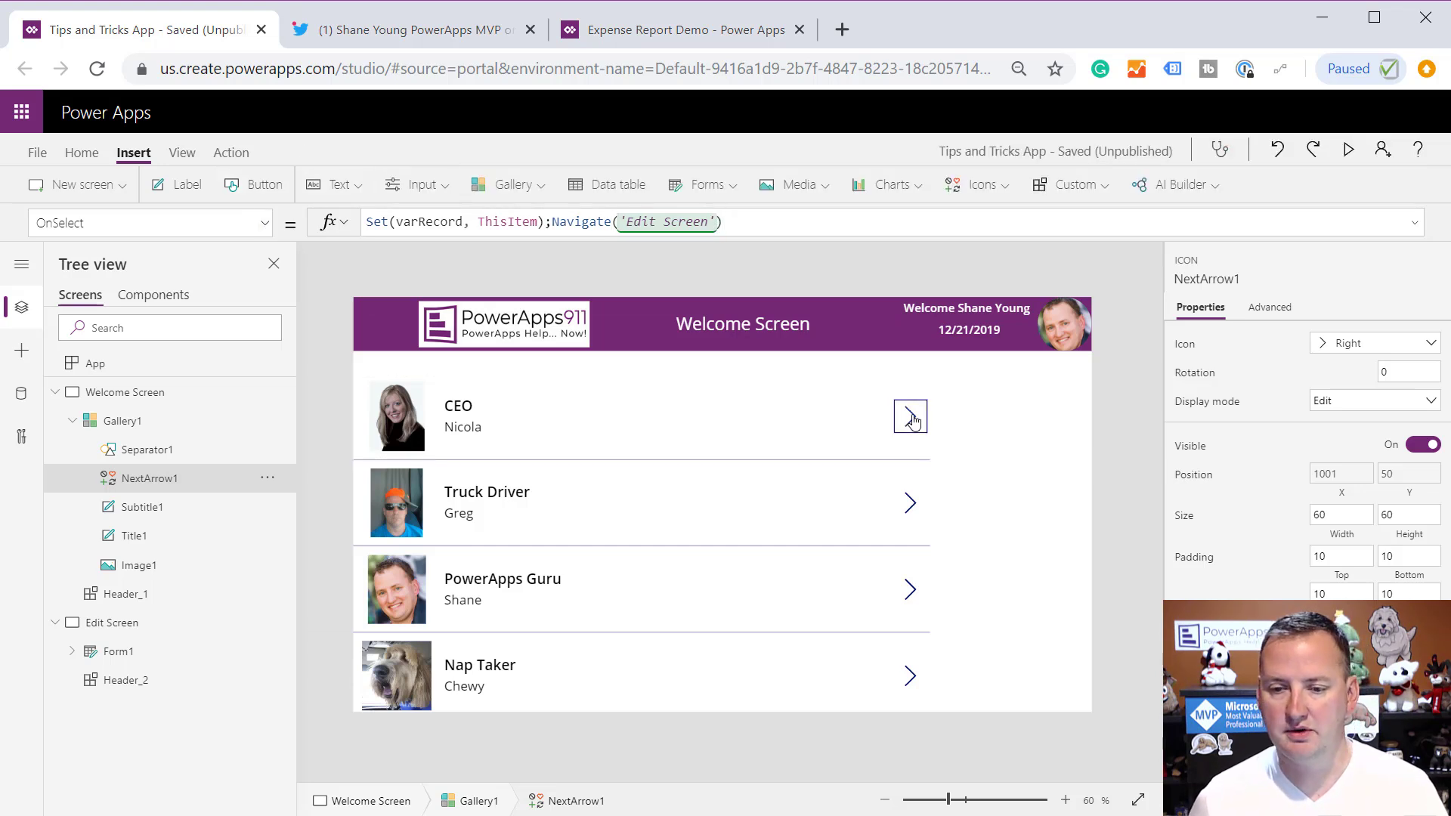
Set the Item property of Form1 on Edit Screen to varRecord
{"action": "left_click", "coordinate": [605, 551]}
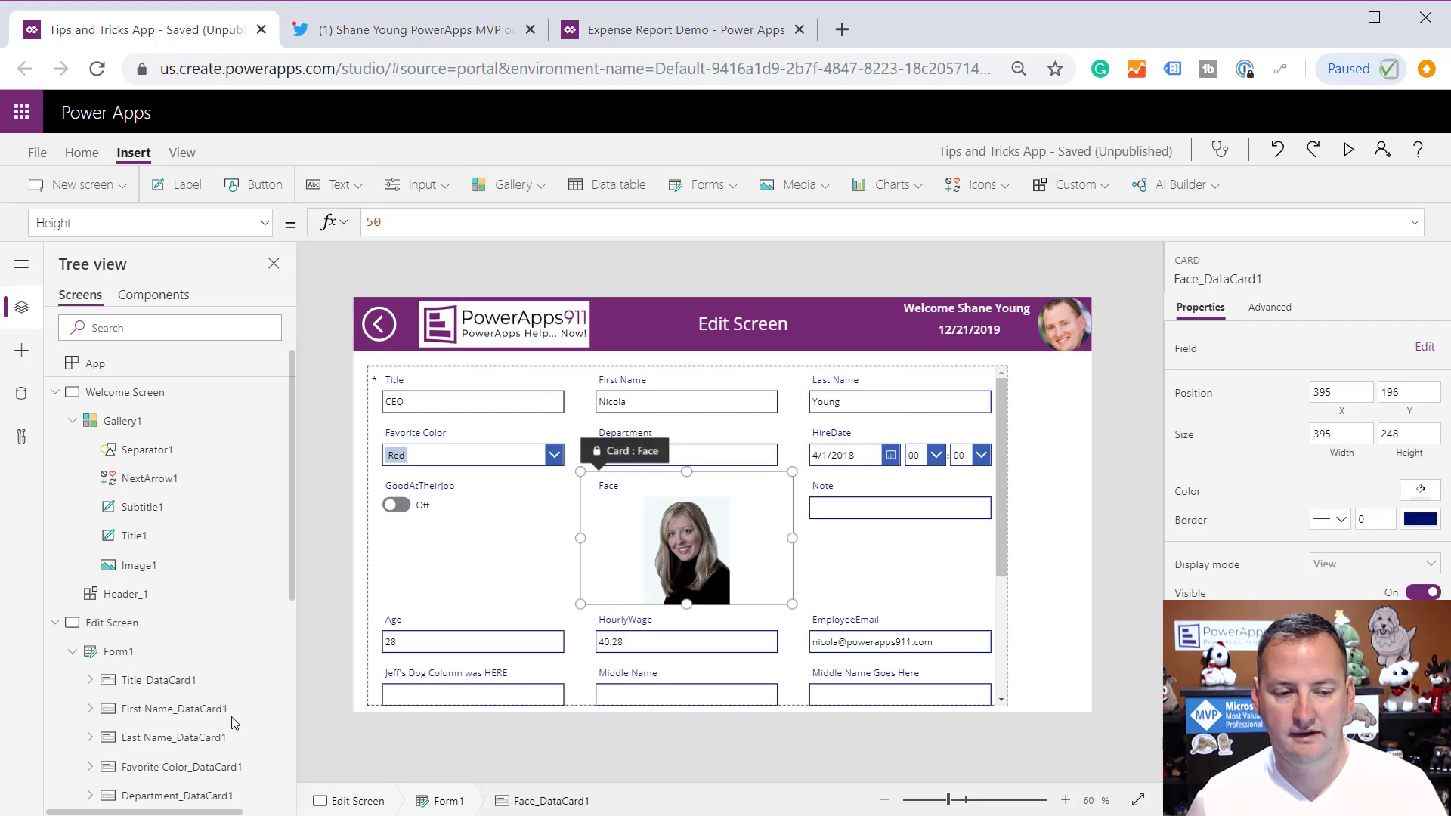
{"action": "left_click", "coordinate": [115, 651]}
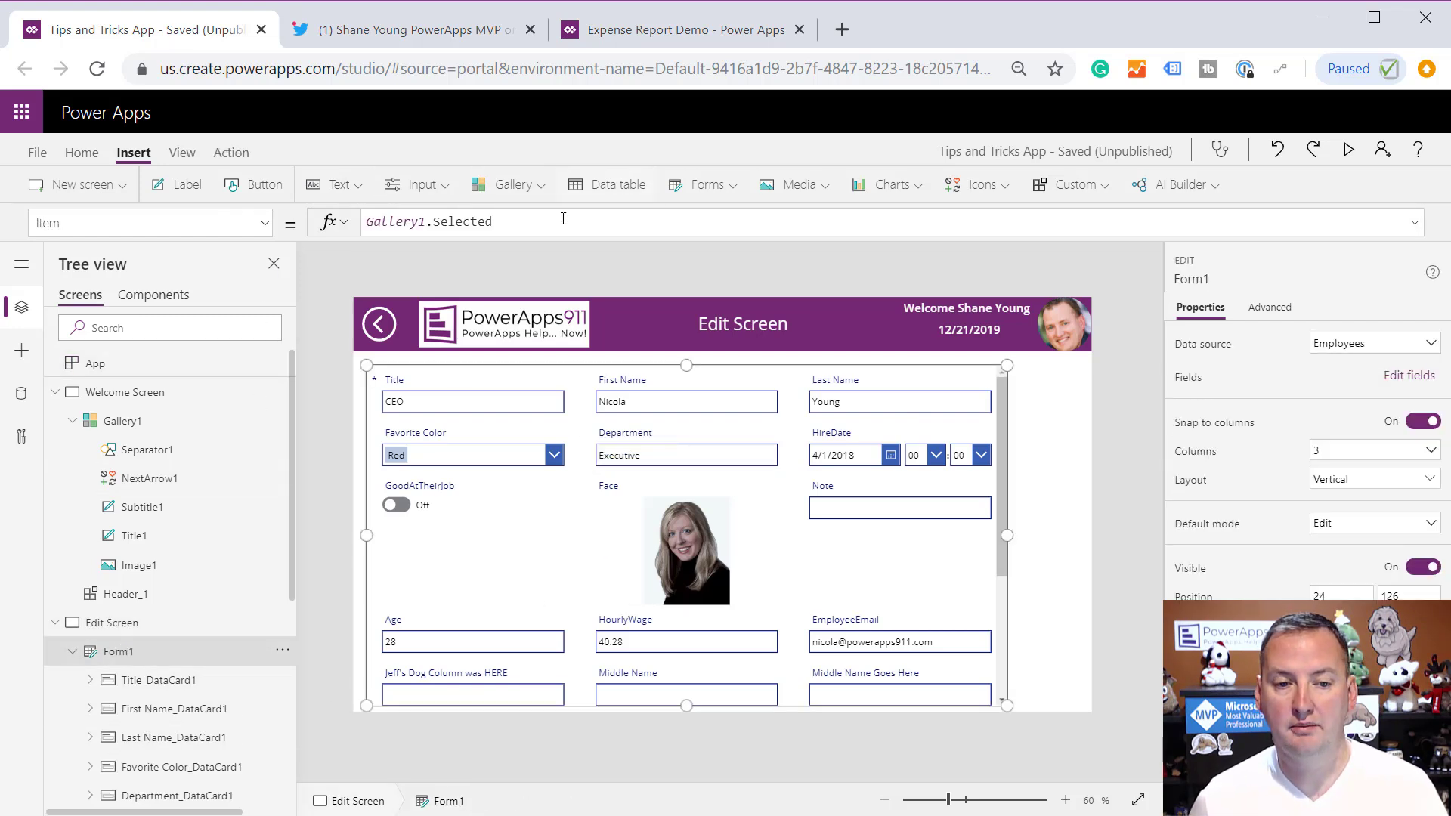
{"action": "left_click_drag", "start_coordinate": [563, 219], "coordinate": [302, 229]}
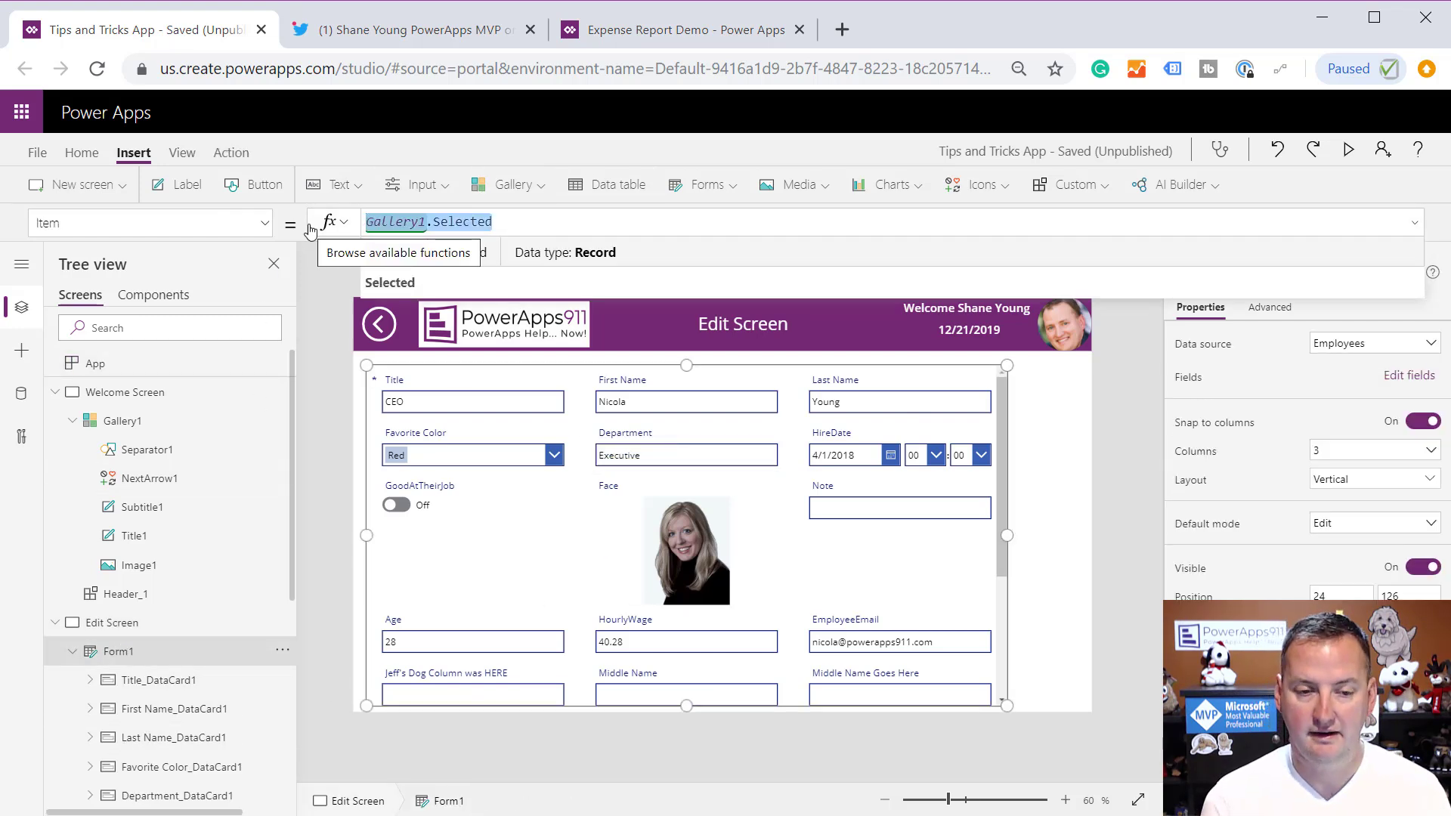
{"action": "type", "text": "varre"}
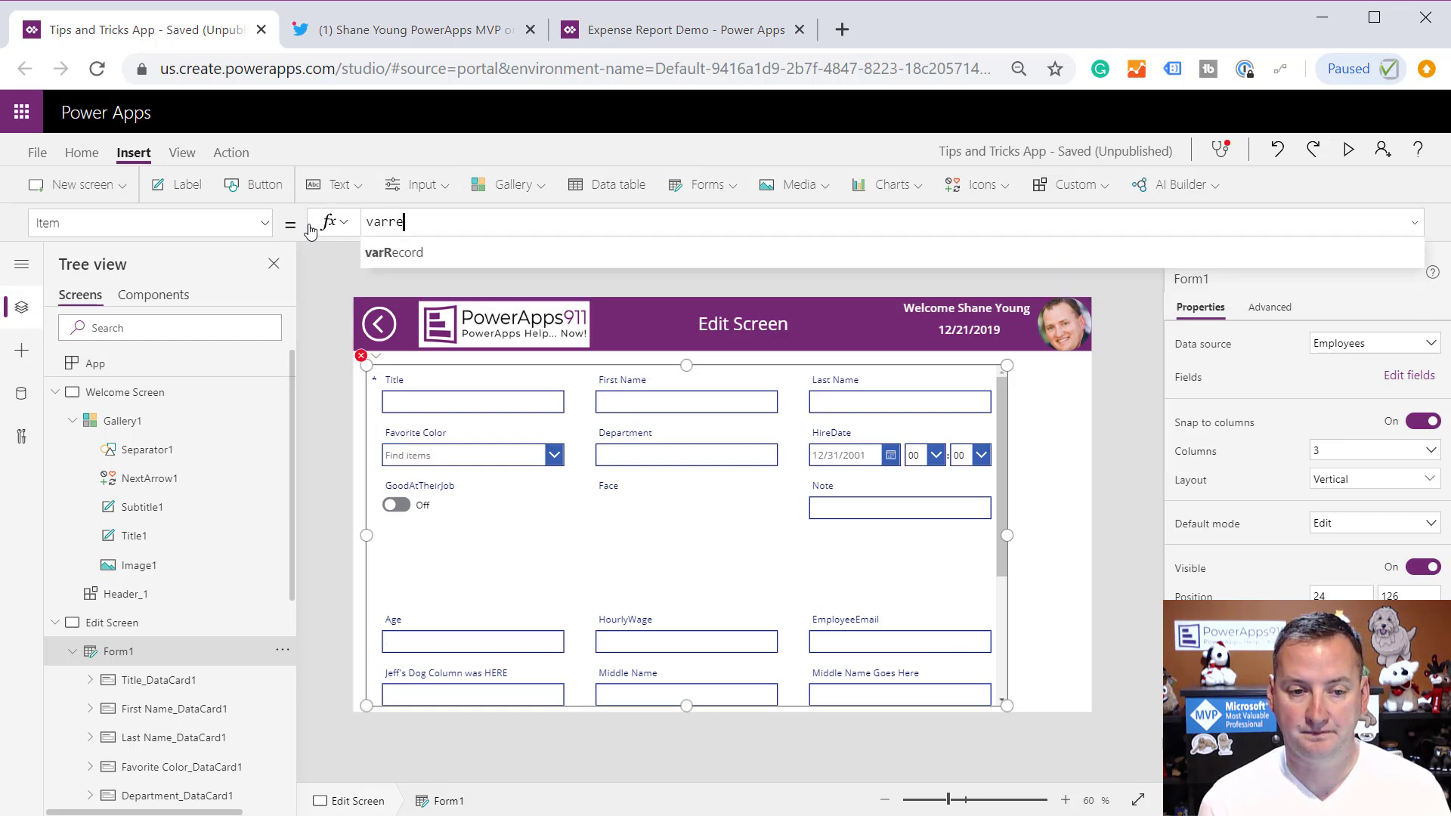
{"action": "key", "text": "Tab"}
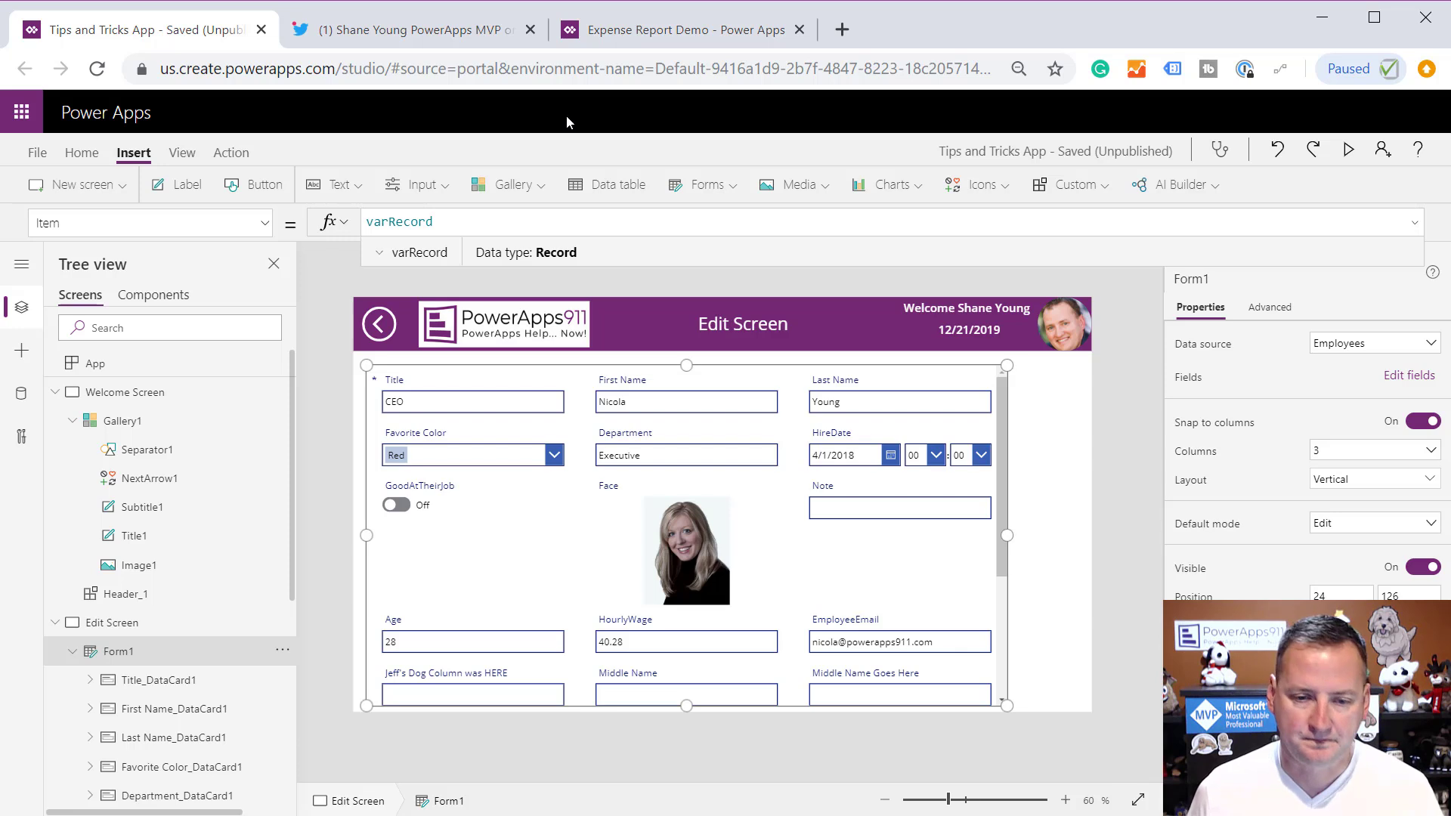
Return to Welcome Screen and review the OnSelect formula of the gallery's next arrow
{"action": "left_click", "coordinate": [139, 405]}
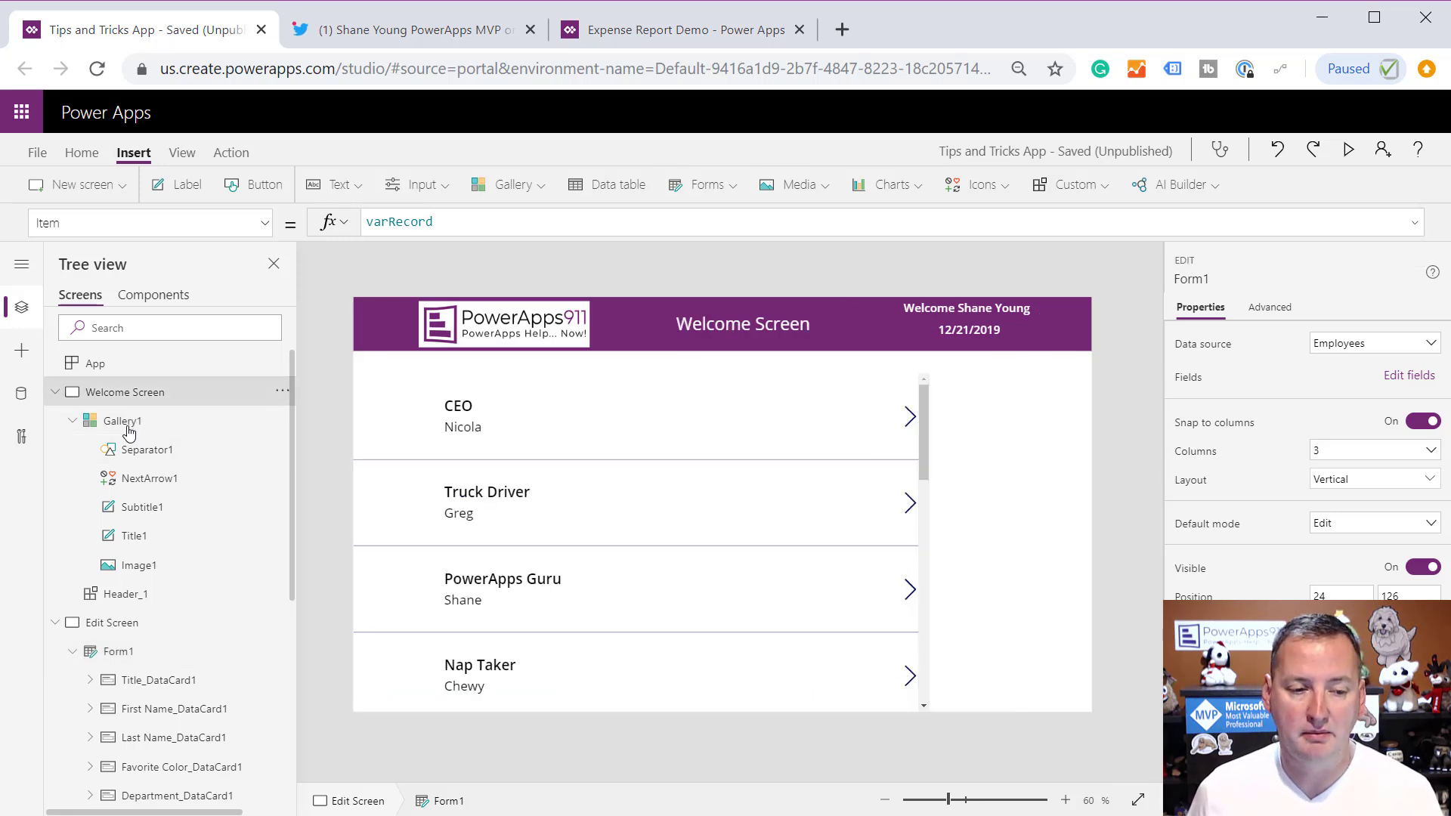
{"action": "left_click", "coordinate": [907, 418]}
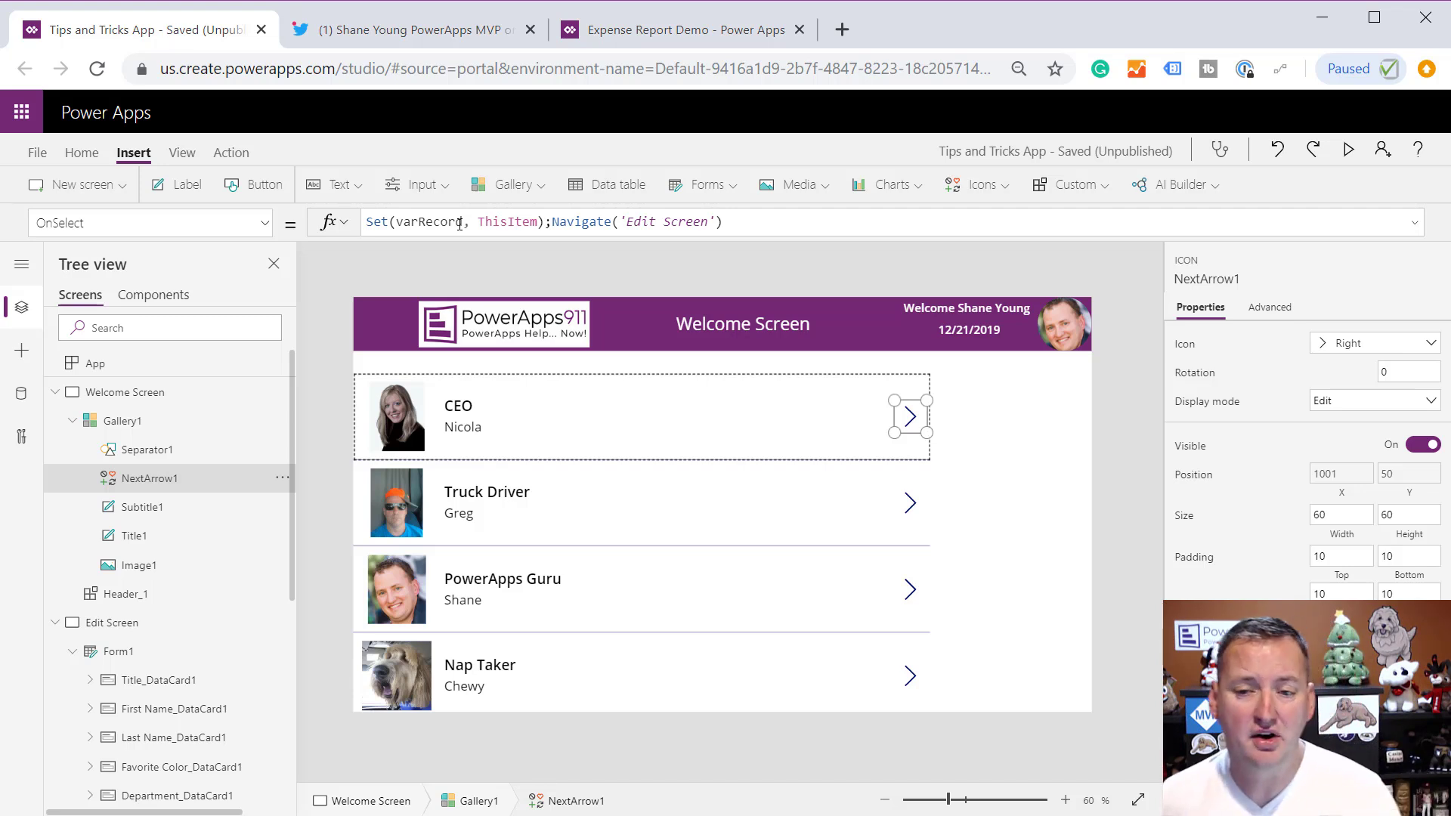
Insert a button on Welcome Screen and place it beside the gallery at about X 1119, Y 357
{"action": "left_click", "coordinate": [1003, 574]}
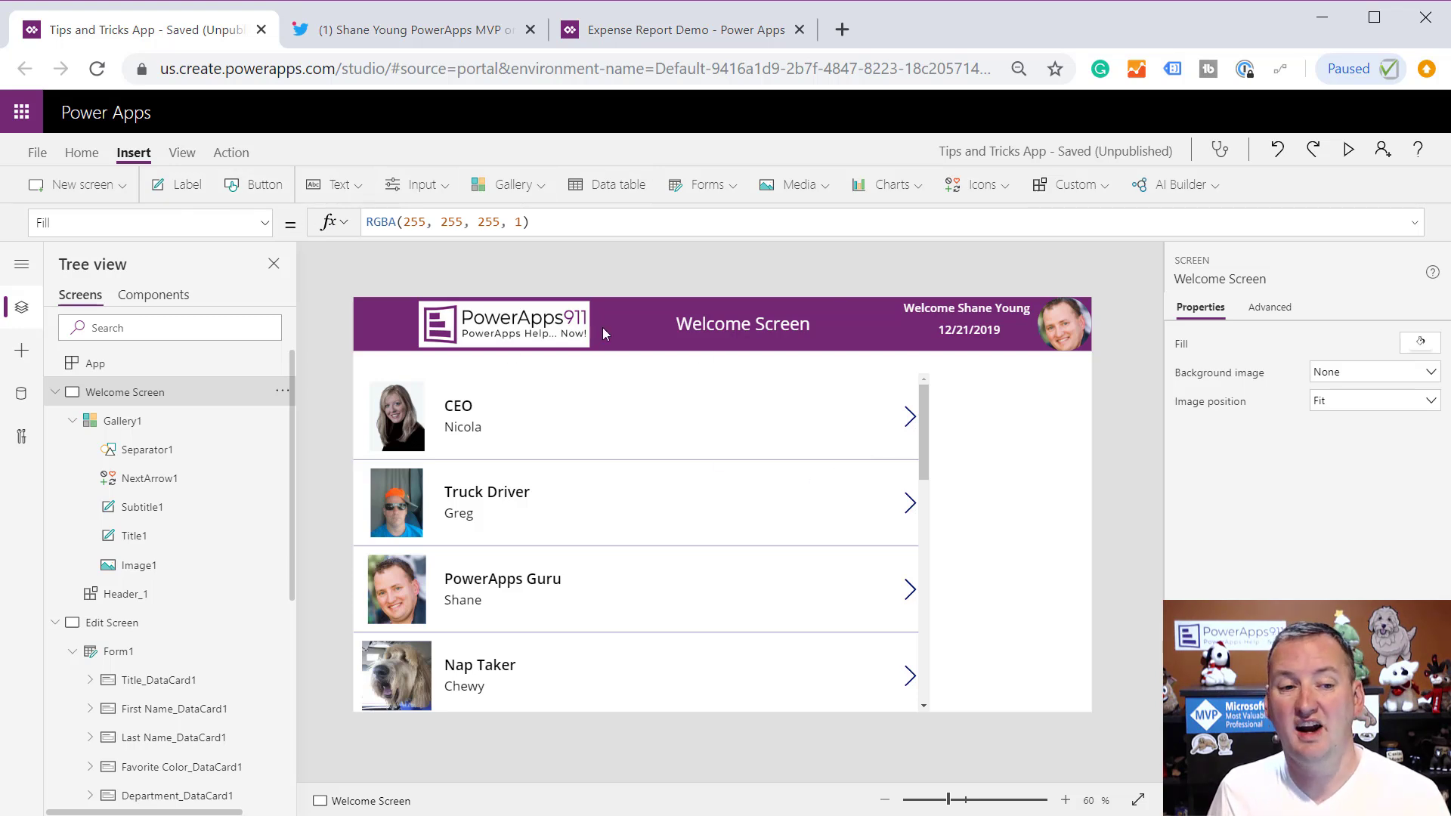
{"action": "left_click", "coordinate": [260, 186]}
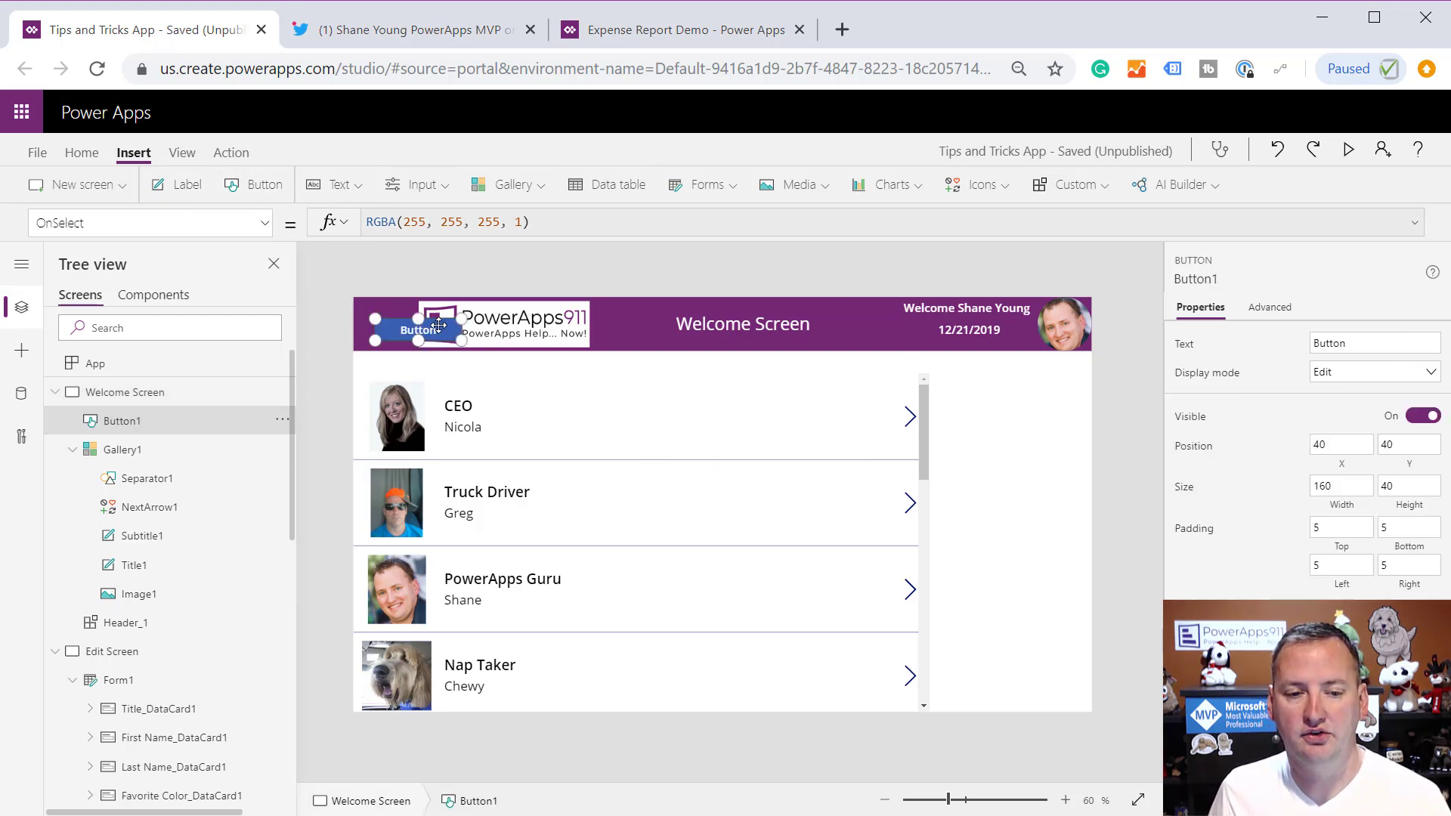
{"action": "left_click_drag", "start_coordinate": [723, 431], "coordinate": [1024, 497]}
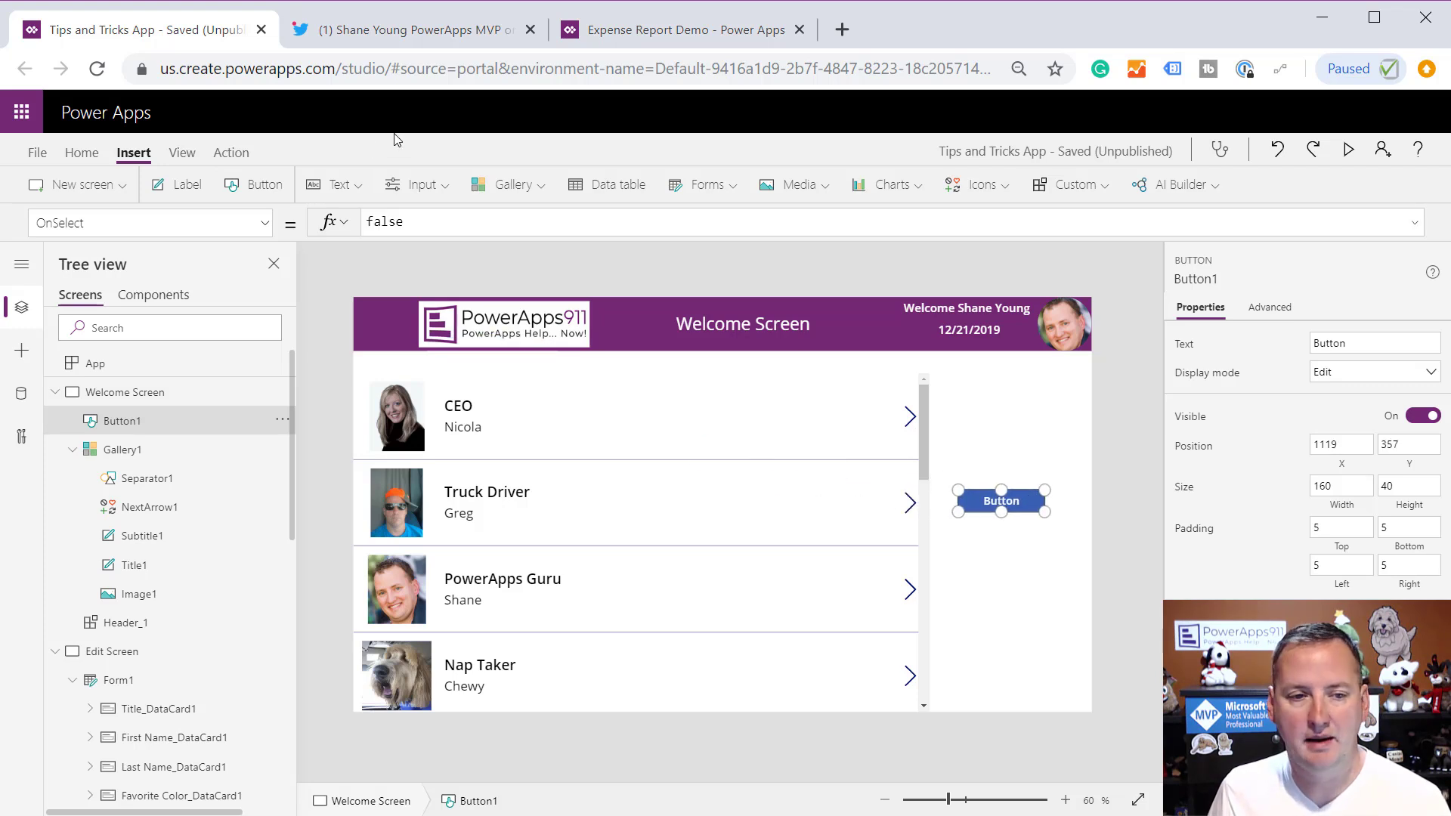
Associate the MySlowFlow flow with the new button and complete its OnSelect formula as MySlowFlow.Run()
{"action": "left_click", "coordinate": [231, 154]}
{"action": "left_click", "coordinate": [533, 185]}
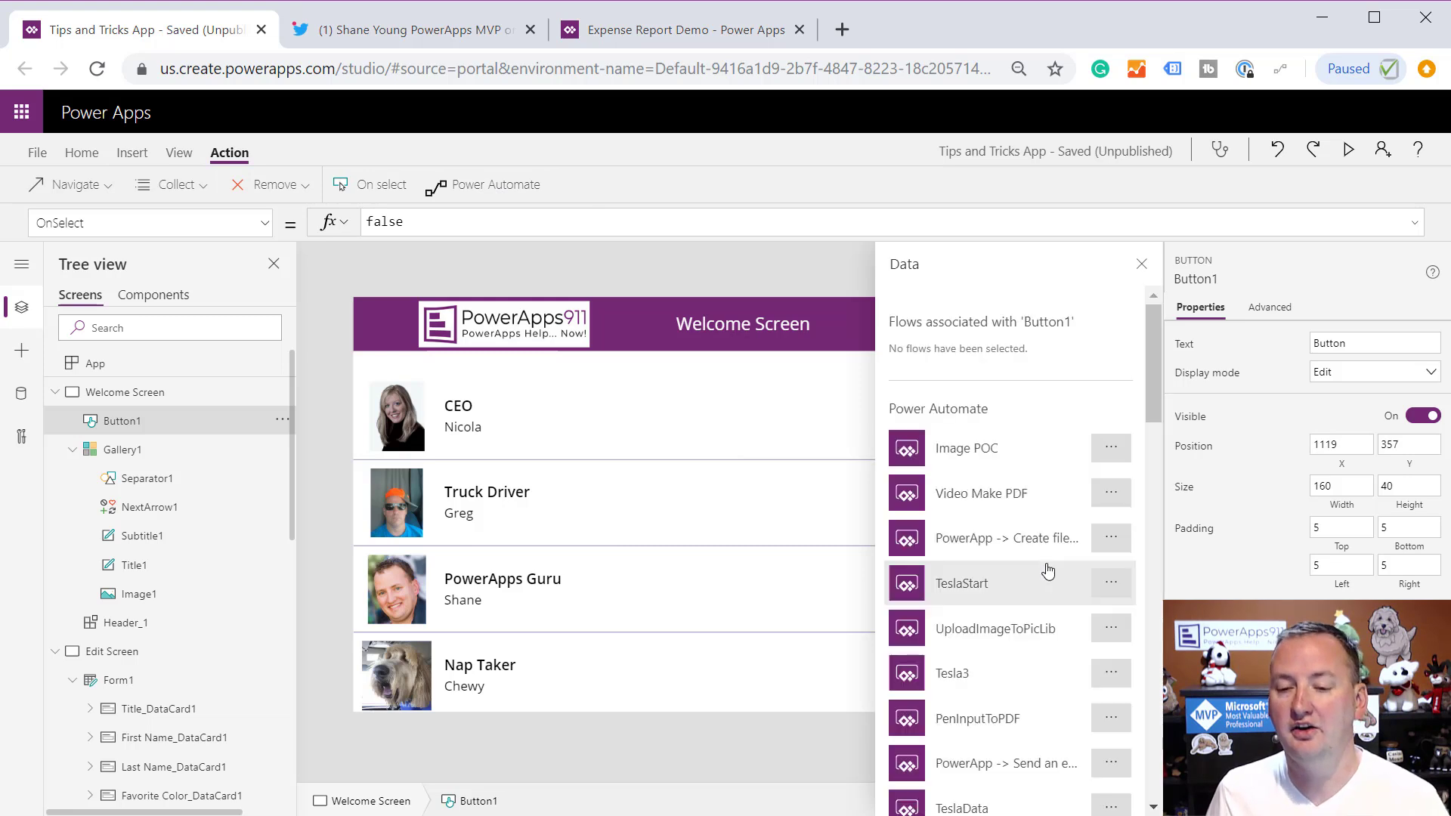
{"action": "scroll", "coordinate": [1010, 530], "scroll_direction": "down", "scroll_amount": 10}
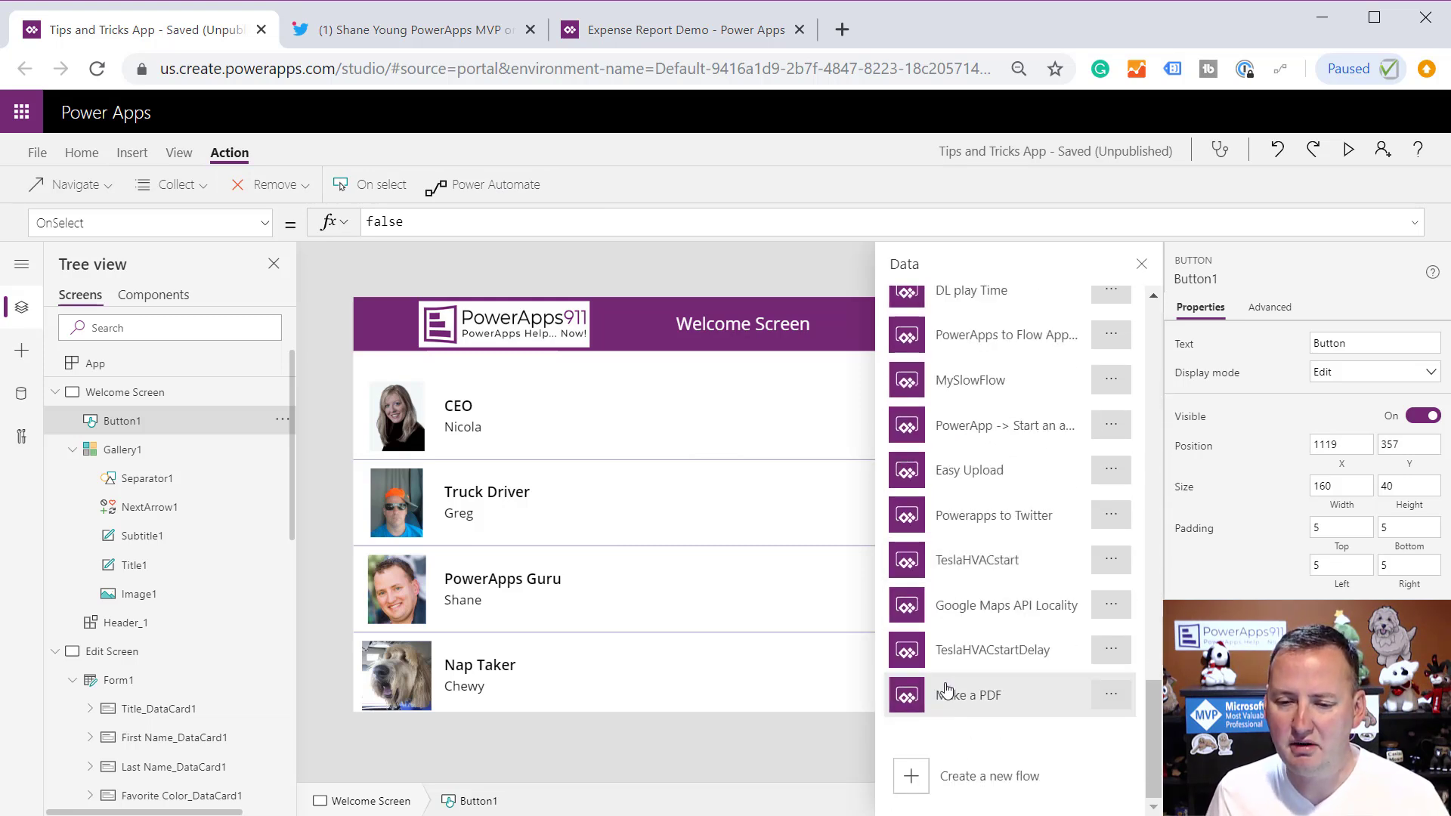
{"action": "scroll", "coordinate": [990, 597], "scroll_direction": "up", "scroll_amount": 2}
{"action": "left_click", "coordinate": [982, 495]}
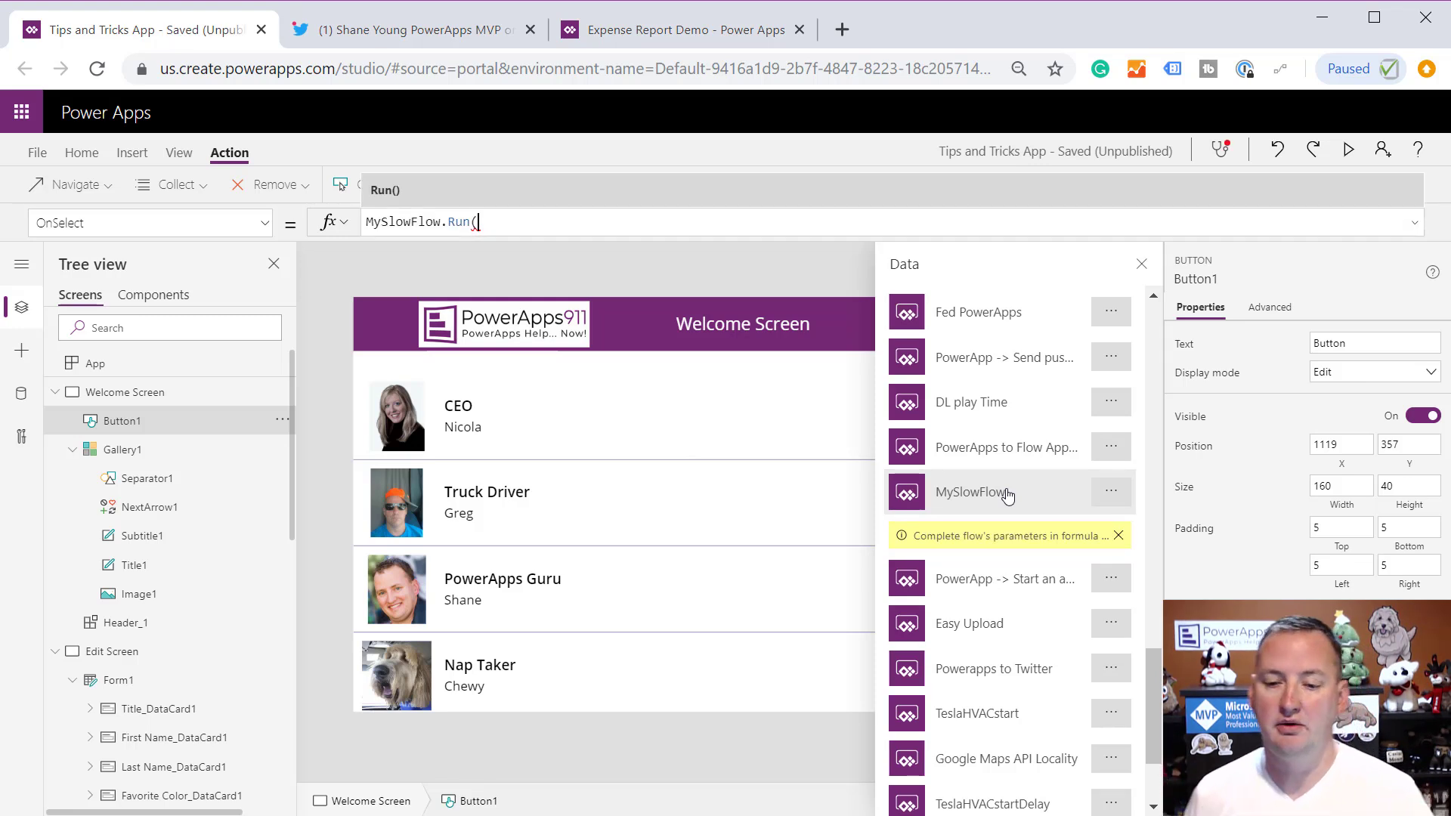
{"action": "left_click", "coordinate": [1141, 264]}
{"action": "left_click", "coordinate": [540, 223]}
{"action": "type", "text": ")"}
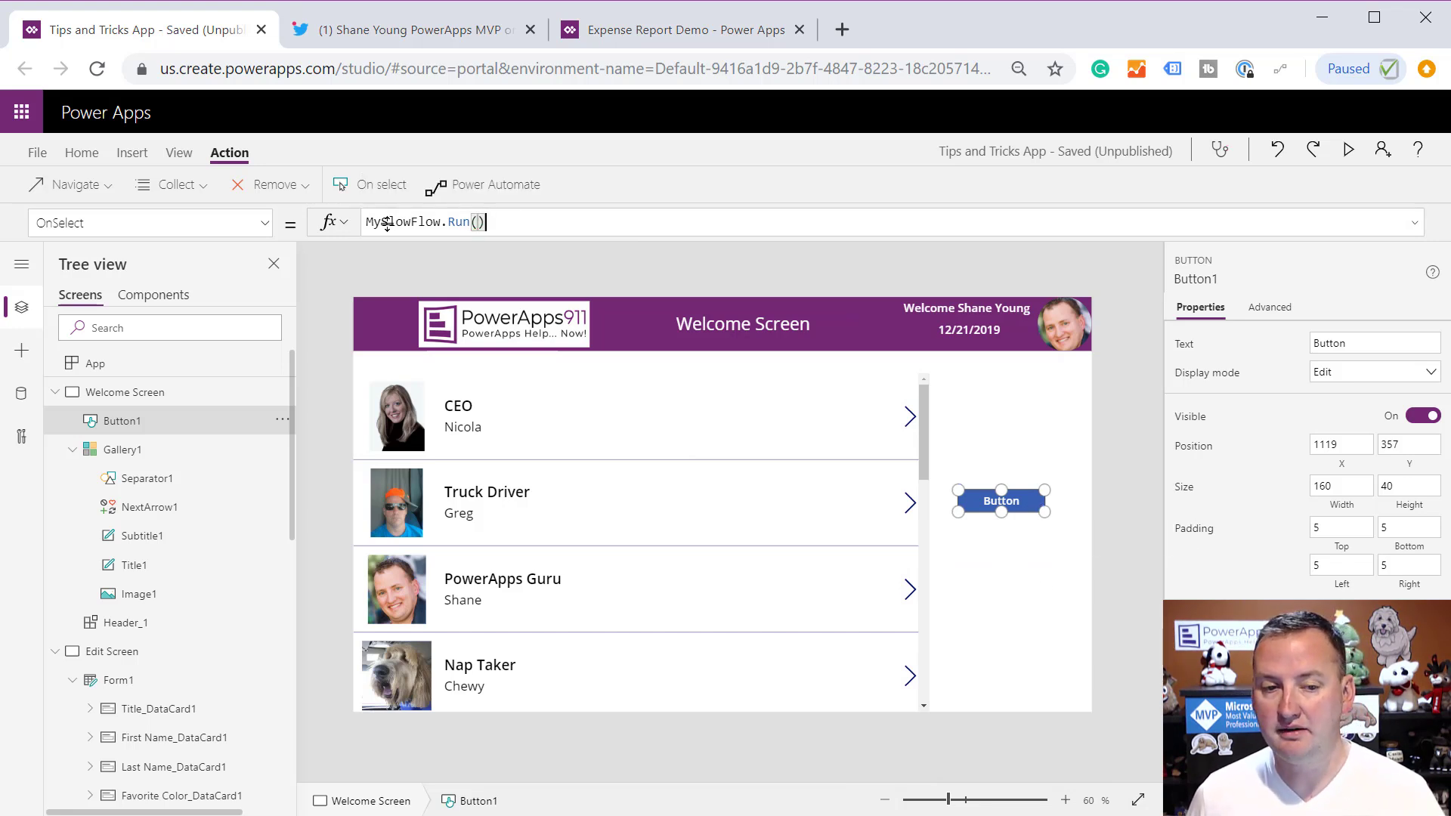
Copy the button's MySlowFlow.Run() formula and delete the button from Welcome Screen
{"action": "key", "text": "ctrl+a"}
{"action": "key", "text": "ctrl+c"}
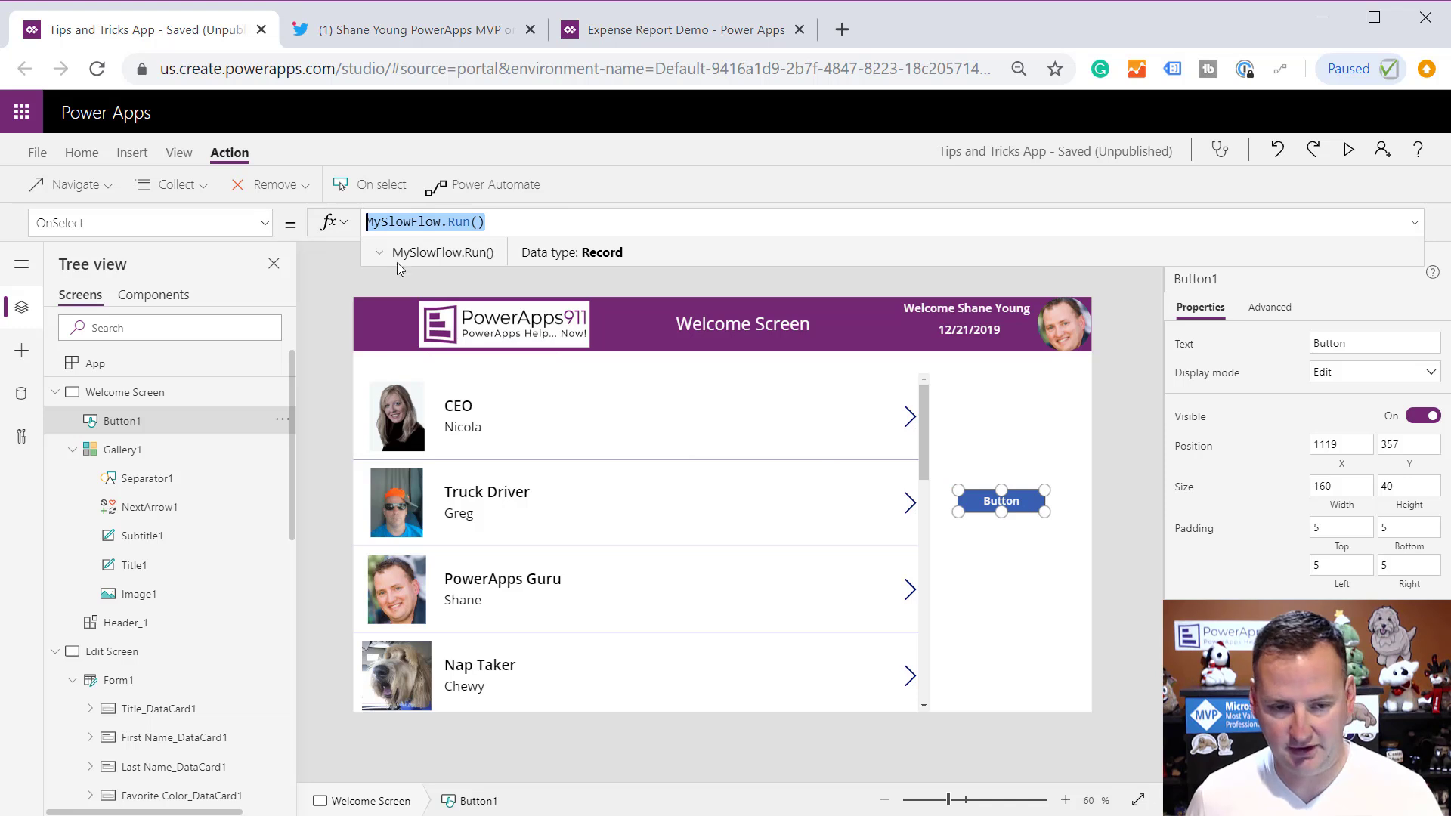
{"action": "left_click", "coordinate": [1013, 576]}
{"action": "left_click", "coordinate": [1003, 505]}
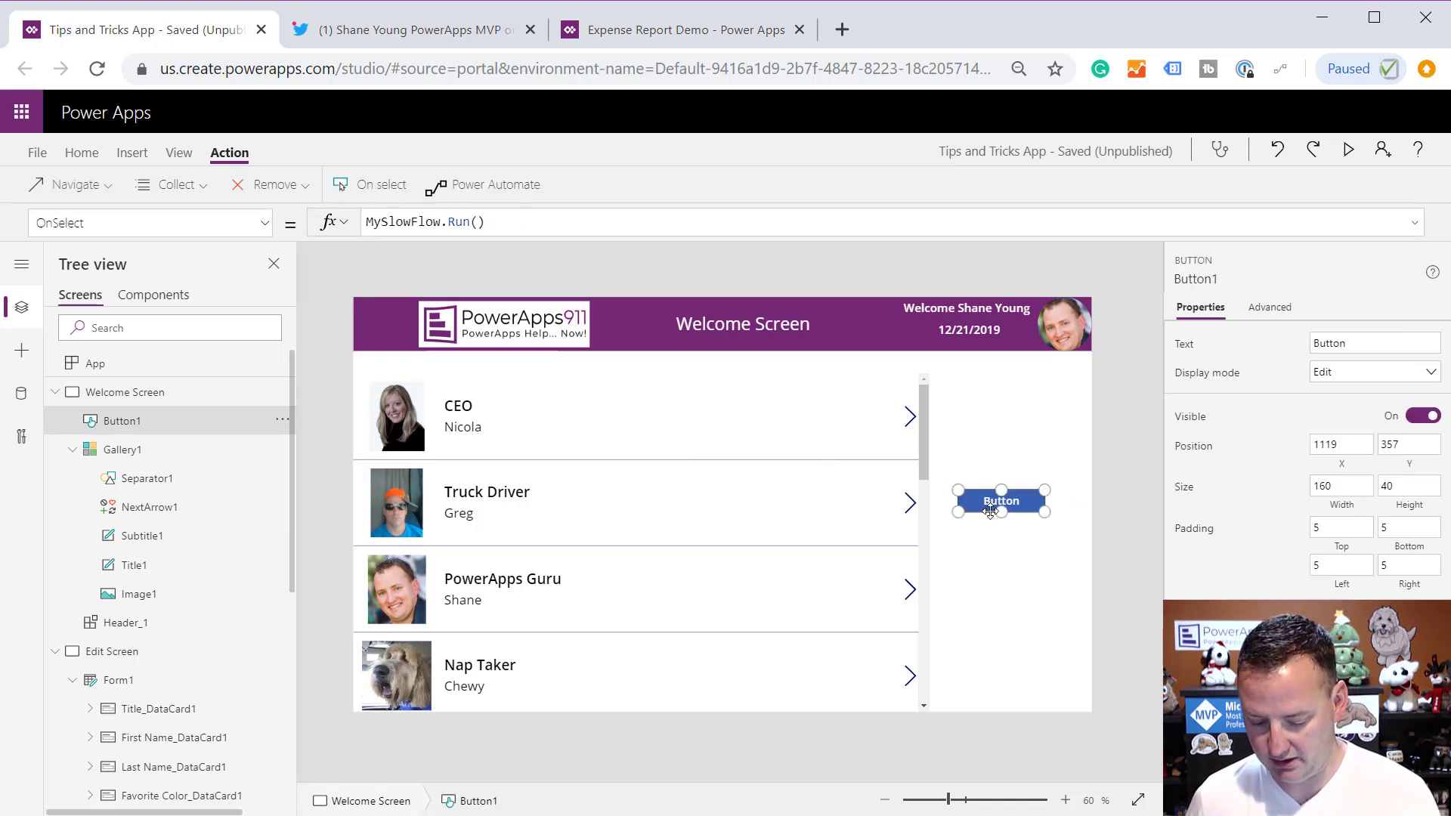
{"action": "key", "text": "Delete"}
Insert MySlowFlow.Run(); before the Navigate call in the OnSelect formula of the gallery's next arrow
{"action": "left_click", "coordinate": [911, 418]}
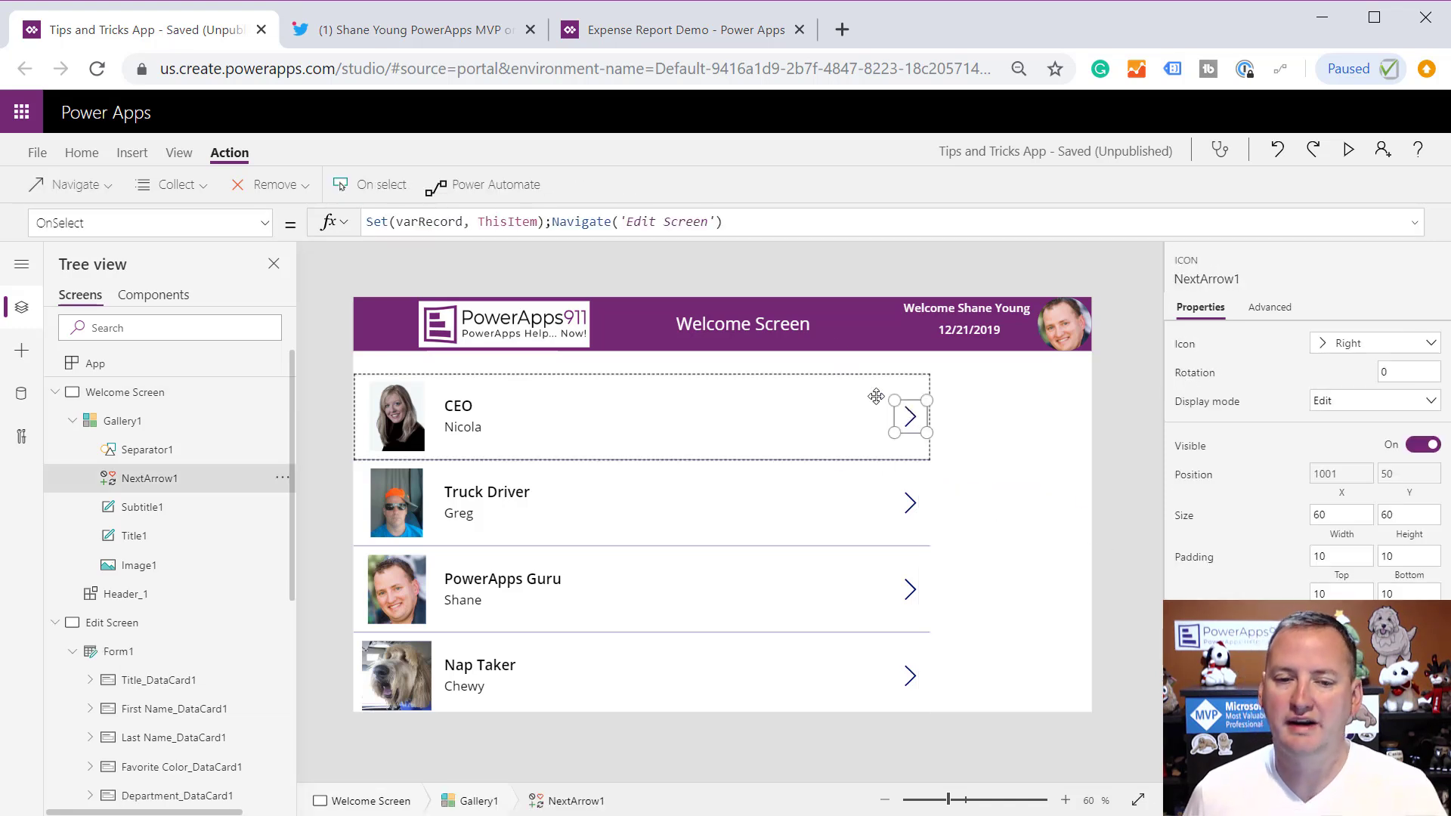
{"action": "left_click", "coordinate": [554, 222]}
{"action": "key", "text": "ctrl+v"}
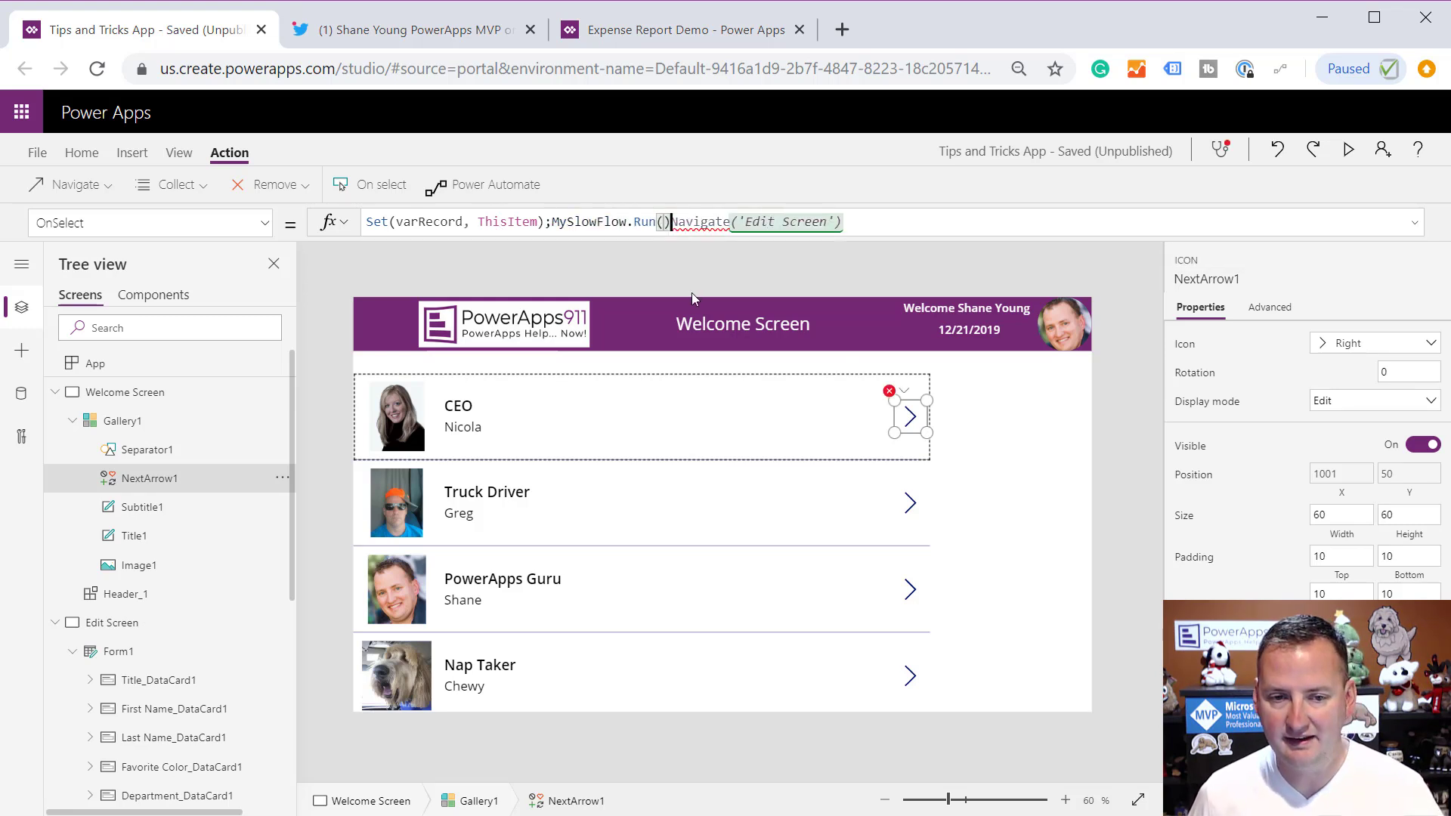
{"action": "type", "text": ";"}
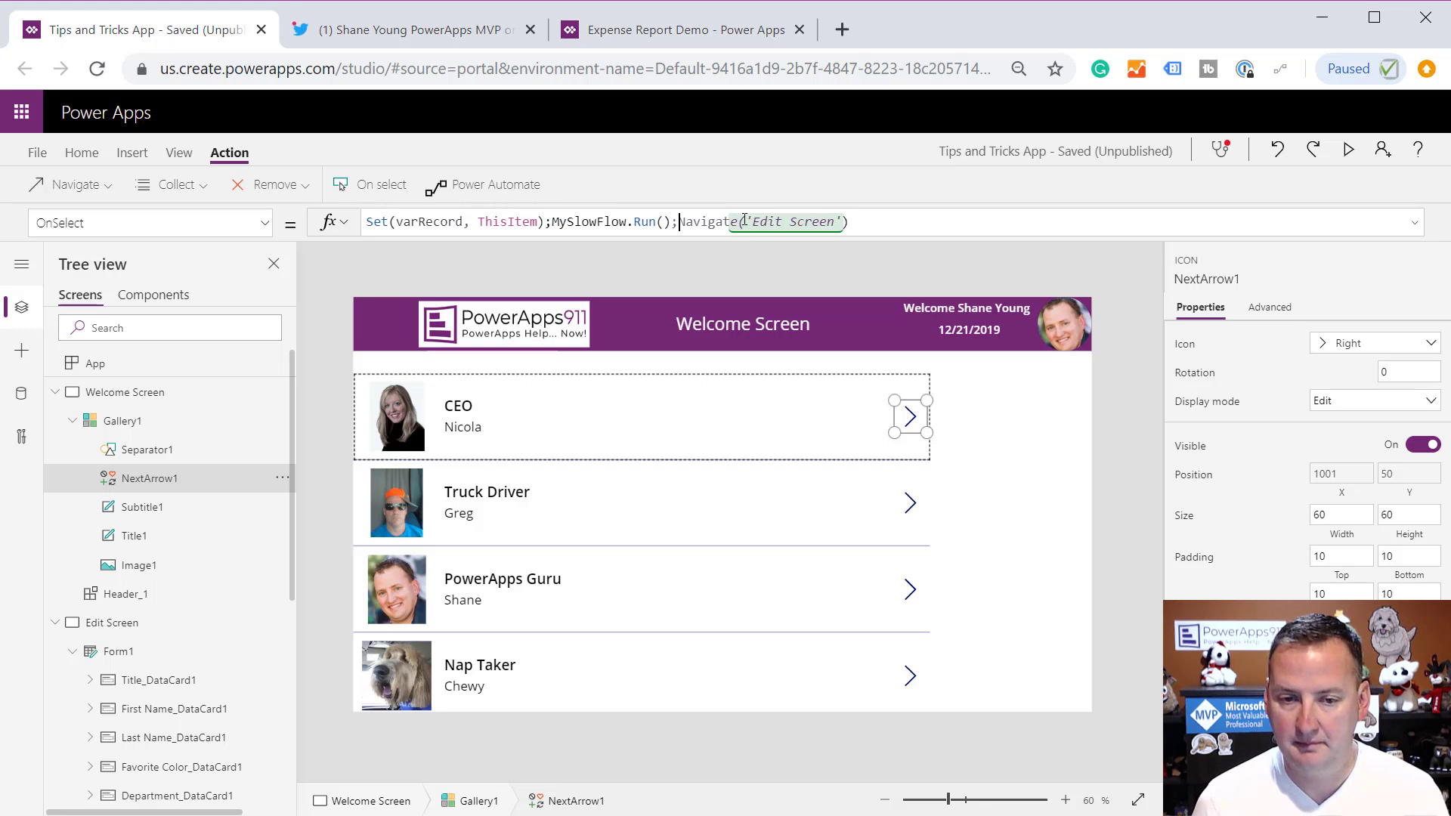
Enlarge the formula area and put the Set, MySlowFlow.Run() and Navigate statements of the arrow's OnSelect on separate lines
{"action": "key", "text": "Left"}
{"action": "key", "text": "Left"}
{"action": "key", "text": "Left"}
{"action": "key", "text": "Left"}
{"action": "key", "text": "Left"}
{"action": "key", "text": "Left"}
{"action": "key", "text": "Left"}
{"action": "key", "text": "Left"}
{"action": "key", "text": "shift+Return"}
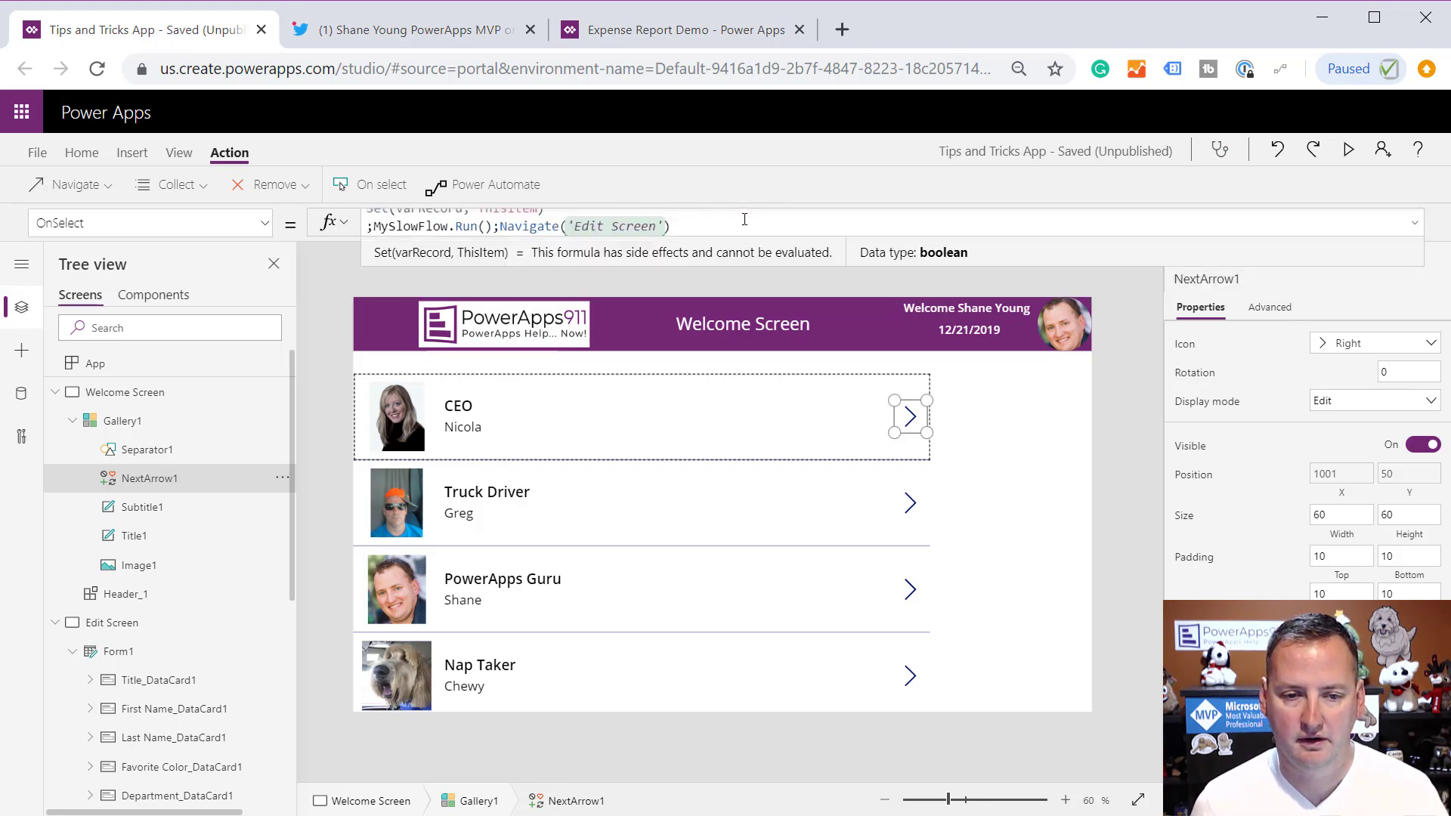
{"action": "key", "text": "BackSpace"}
{"action": "key", "text": "Right"}
{"action": "key", "text": "shift+Return"}
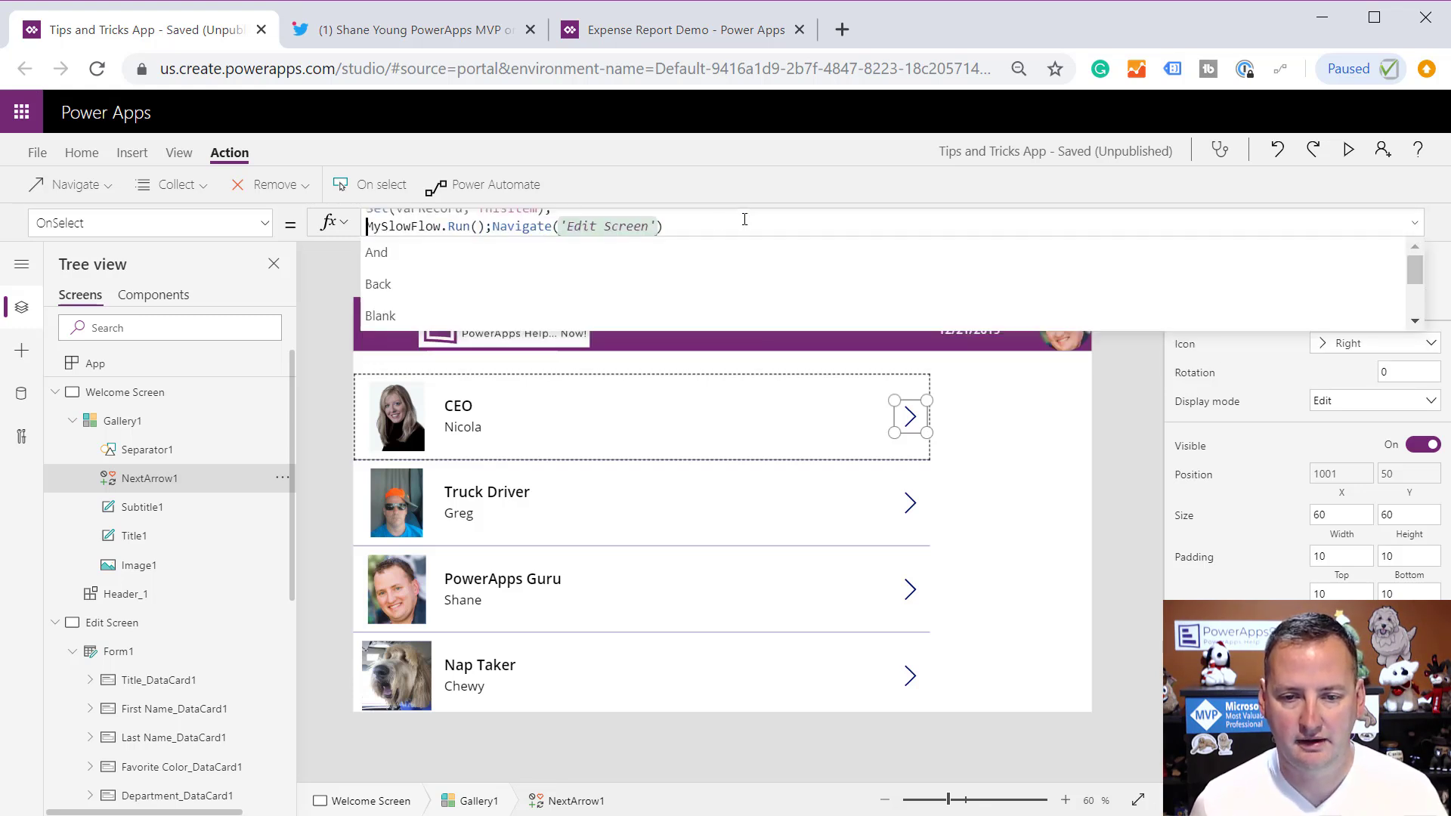
{"action": "left_click_drag", "start_coordinate": [1233, 236], "coordinate": [1167, 505]}
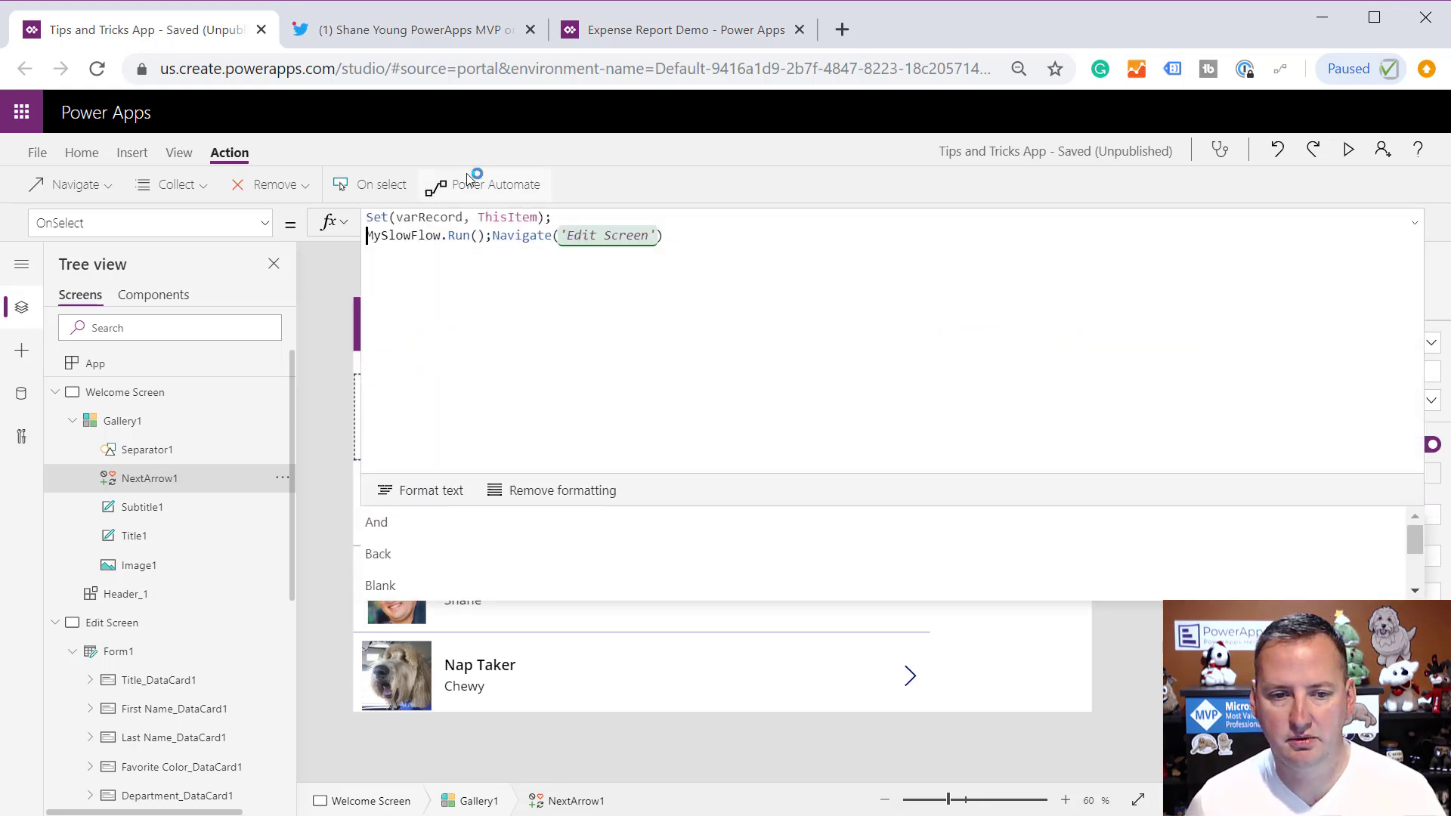
{"action": "left_click", "coordinate": [490, 236]}
{"action": "key", "text": "shift+Return"}
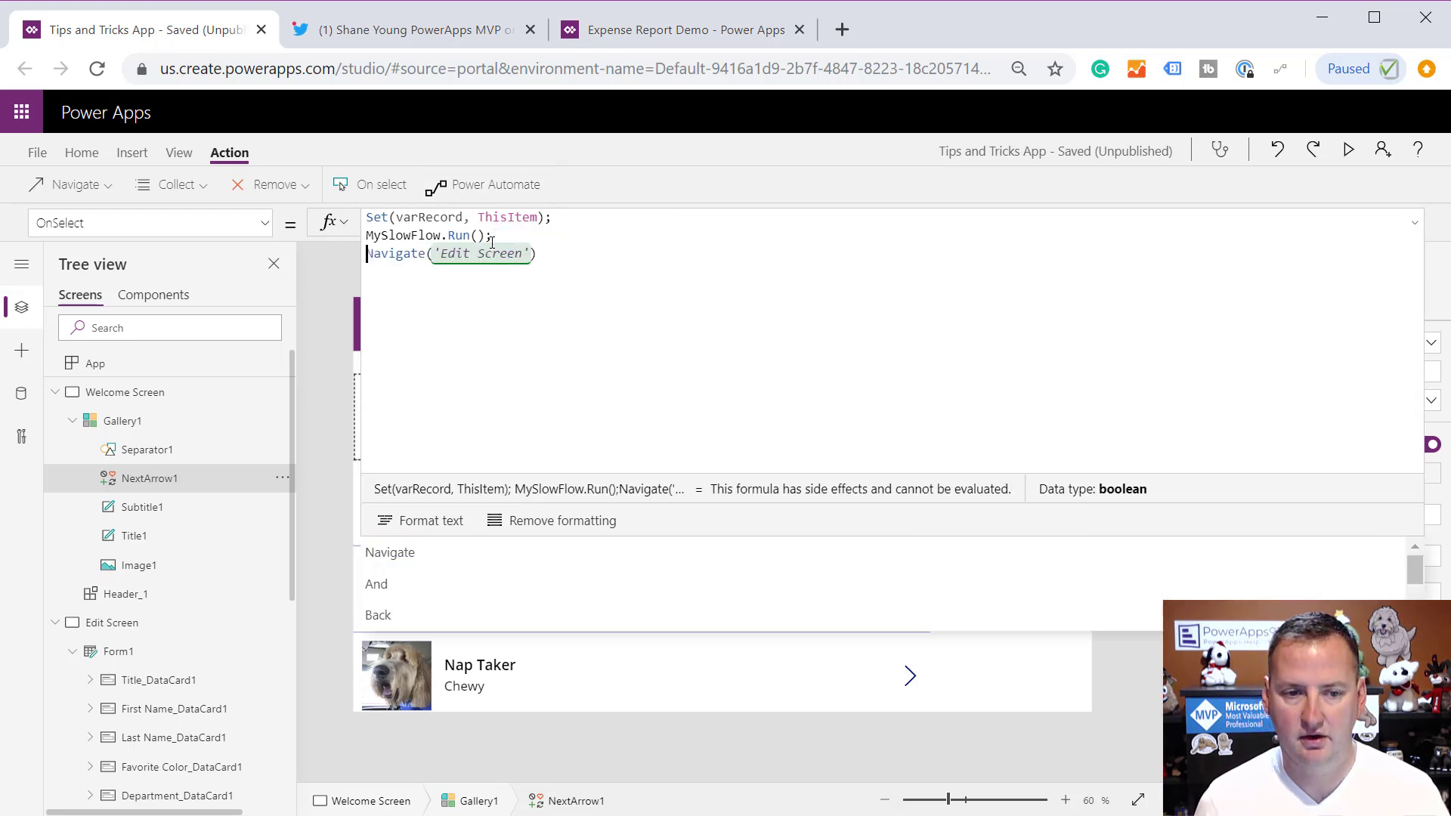
Change the flow line in the arrow's OnSelect to Set(varFlow, MySlowFlow.Run().result); and collapse the formula area
{"action": "key", "text": "Up"}
{"action": "type", "text": "Set("}
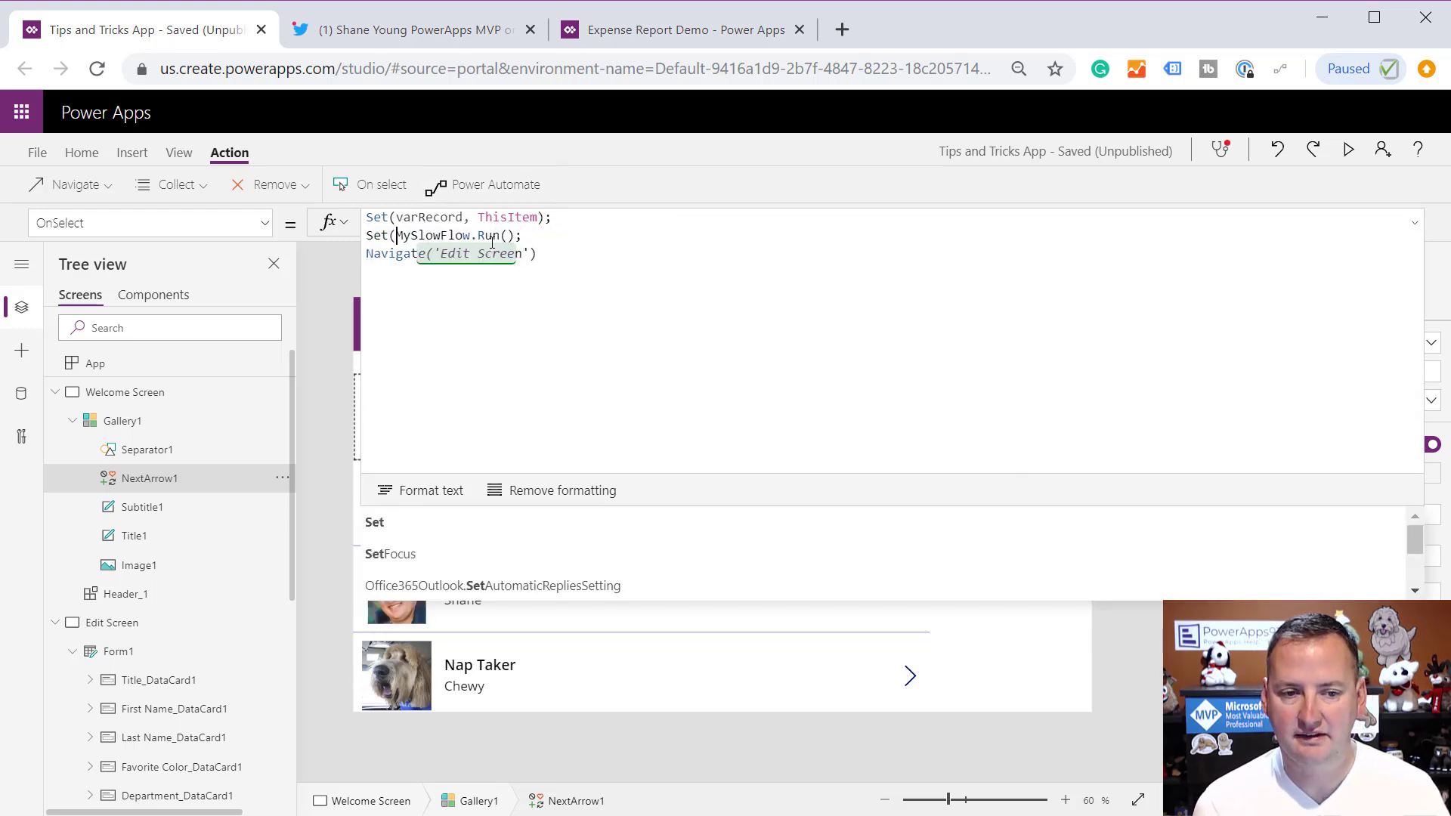
{"action": "type", "text": "varFlow,"}
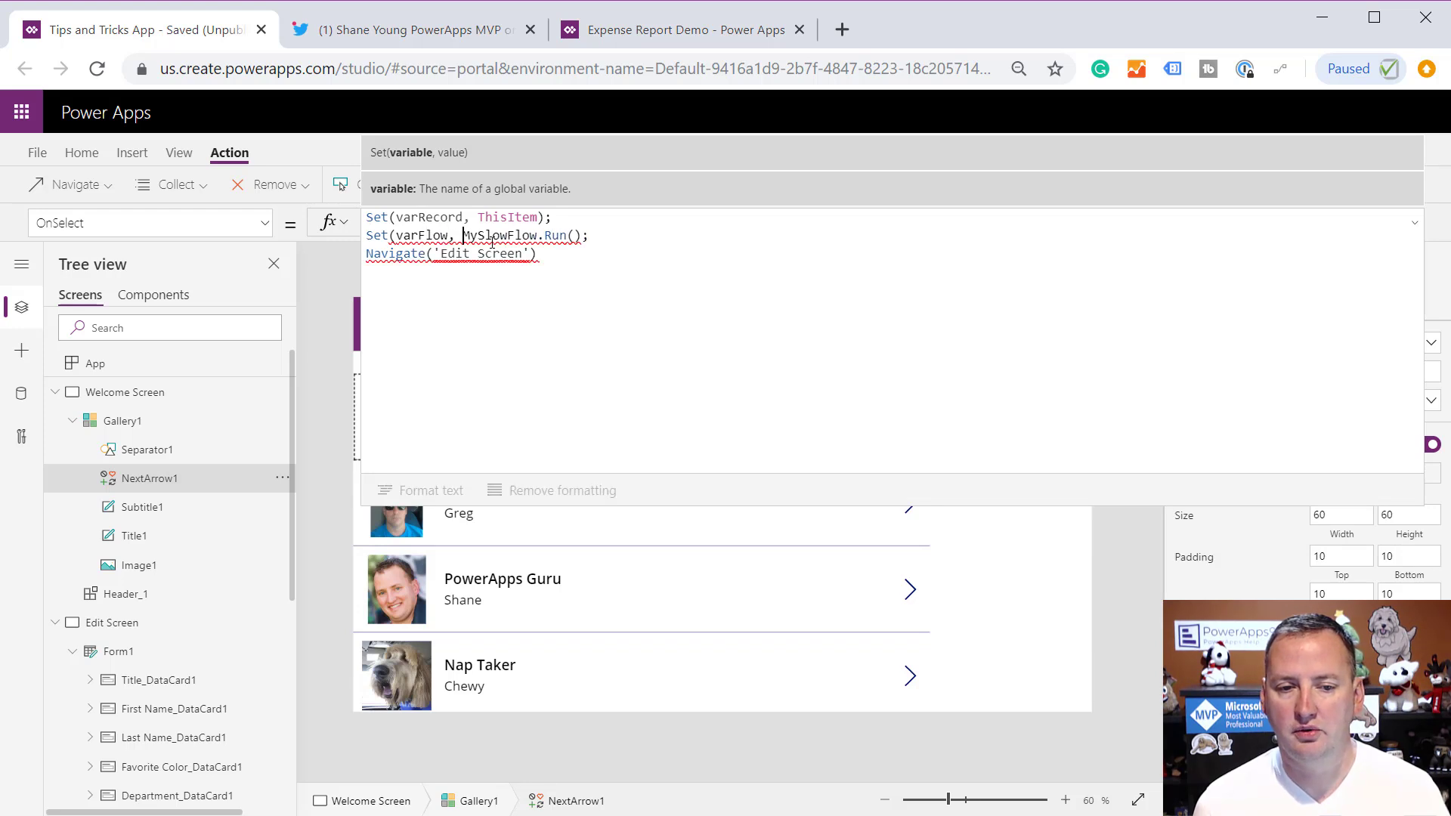
{"action": "key", "text": "End"}
{"action": "type", "text": ".result)"}
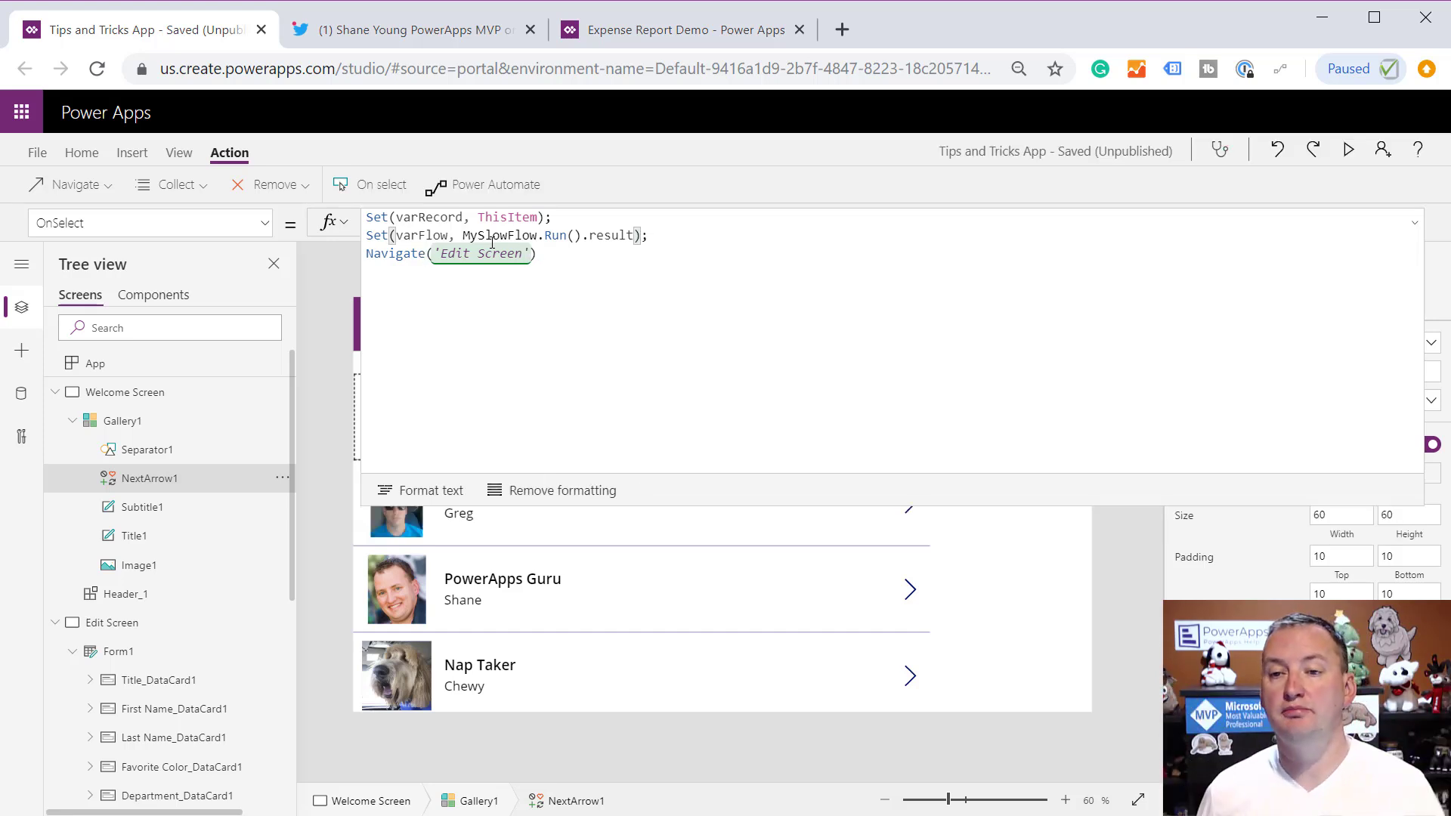
{"action": "left_click", "coordinate": [1412, 227]}
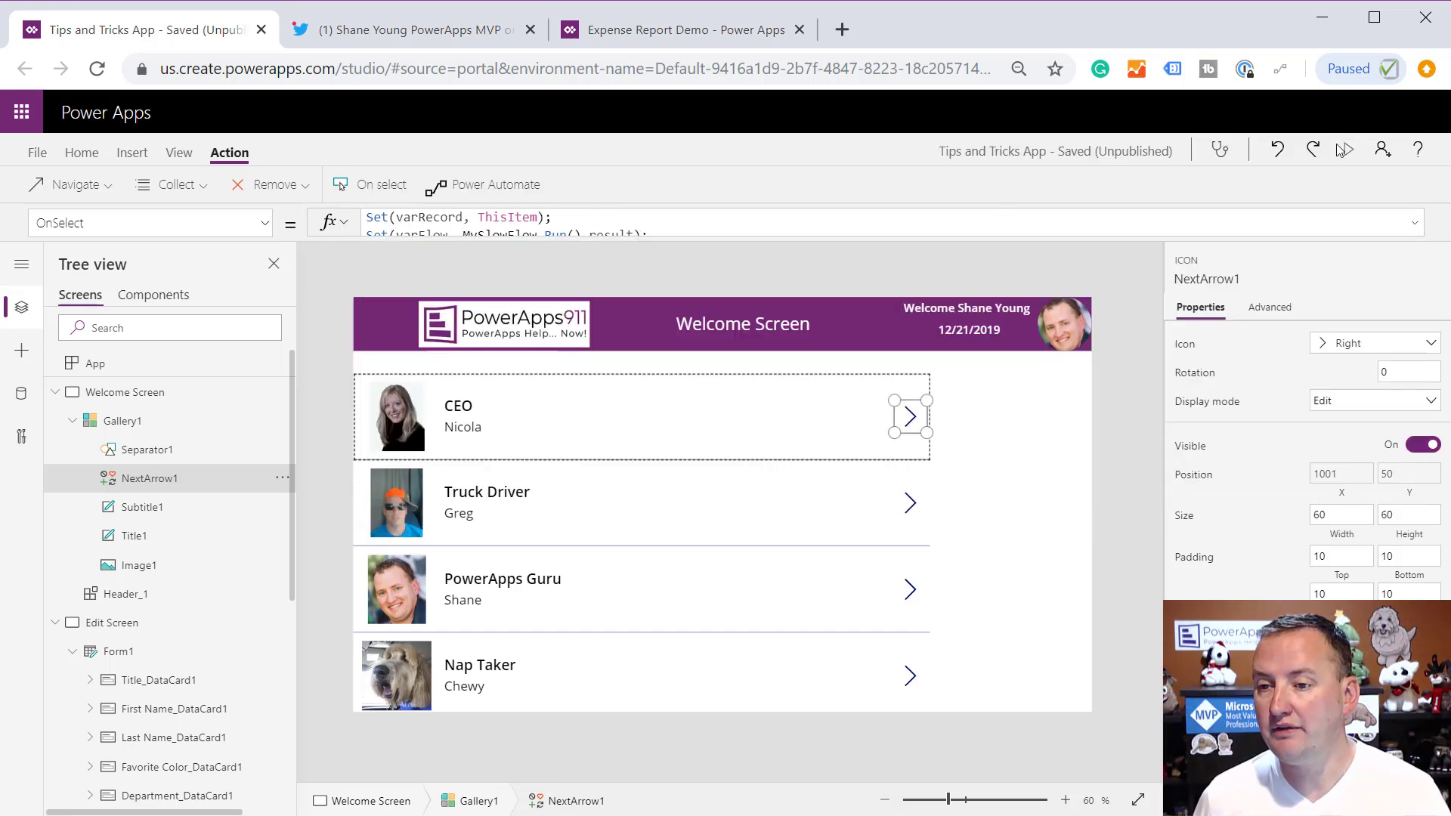
Preview the app, test the Truck Driver record's arrow, return to Welcome Screen and exit the preview
{"action": "left_click", "coordinate": [1351, 150]}
{"action": "left_click", "coordinate": [1049, 459]}
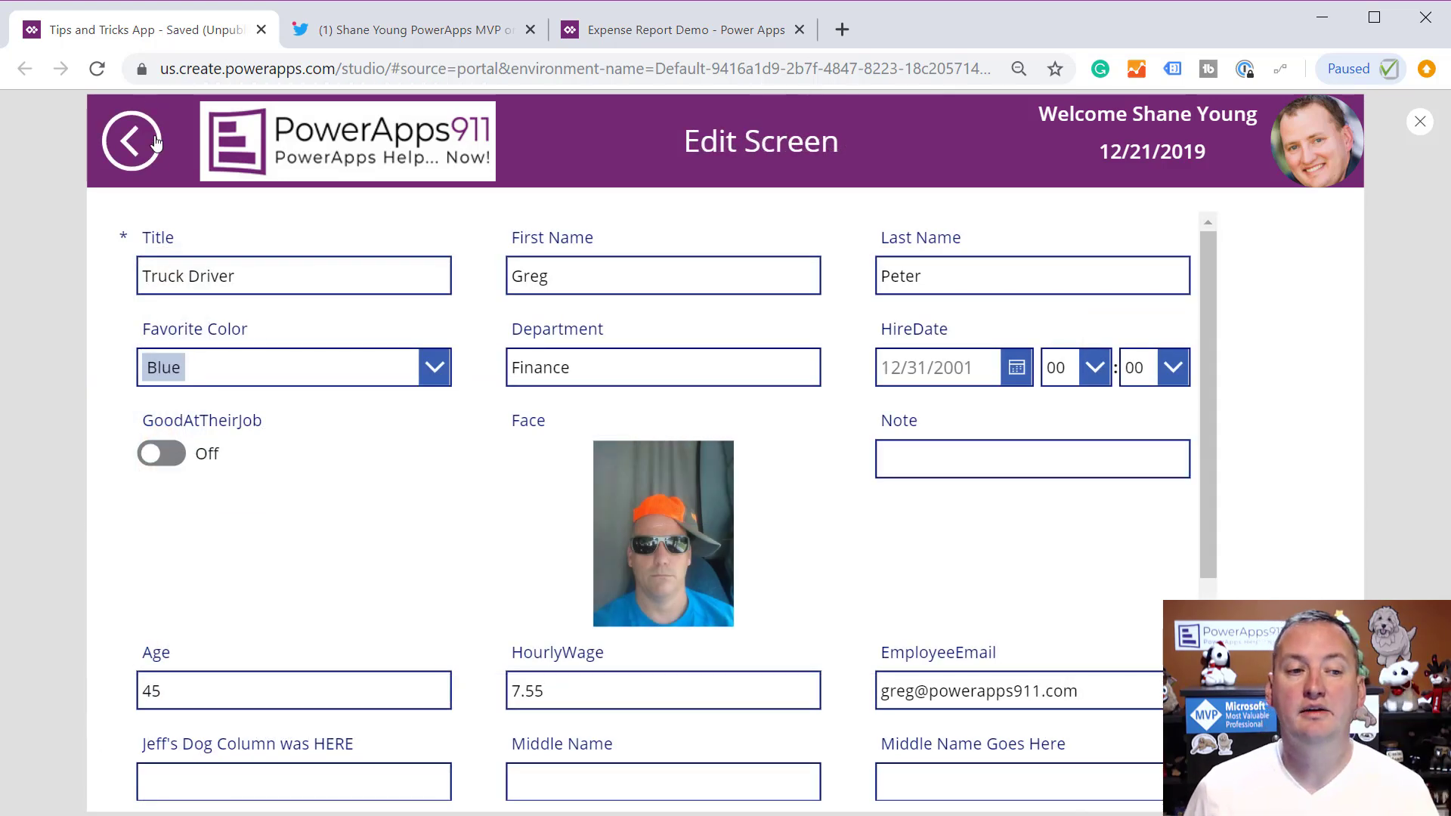
{"action": "left_click", "coordinate": [132, 144]}
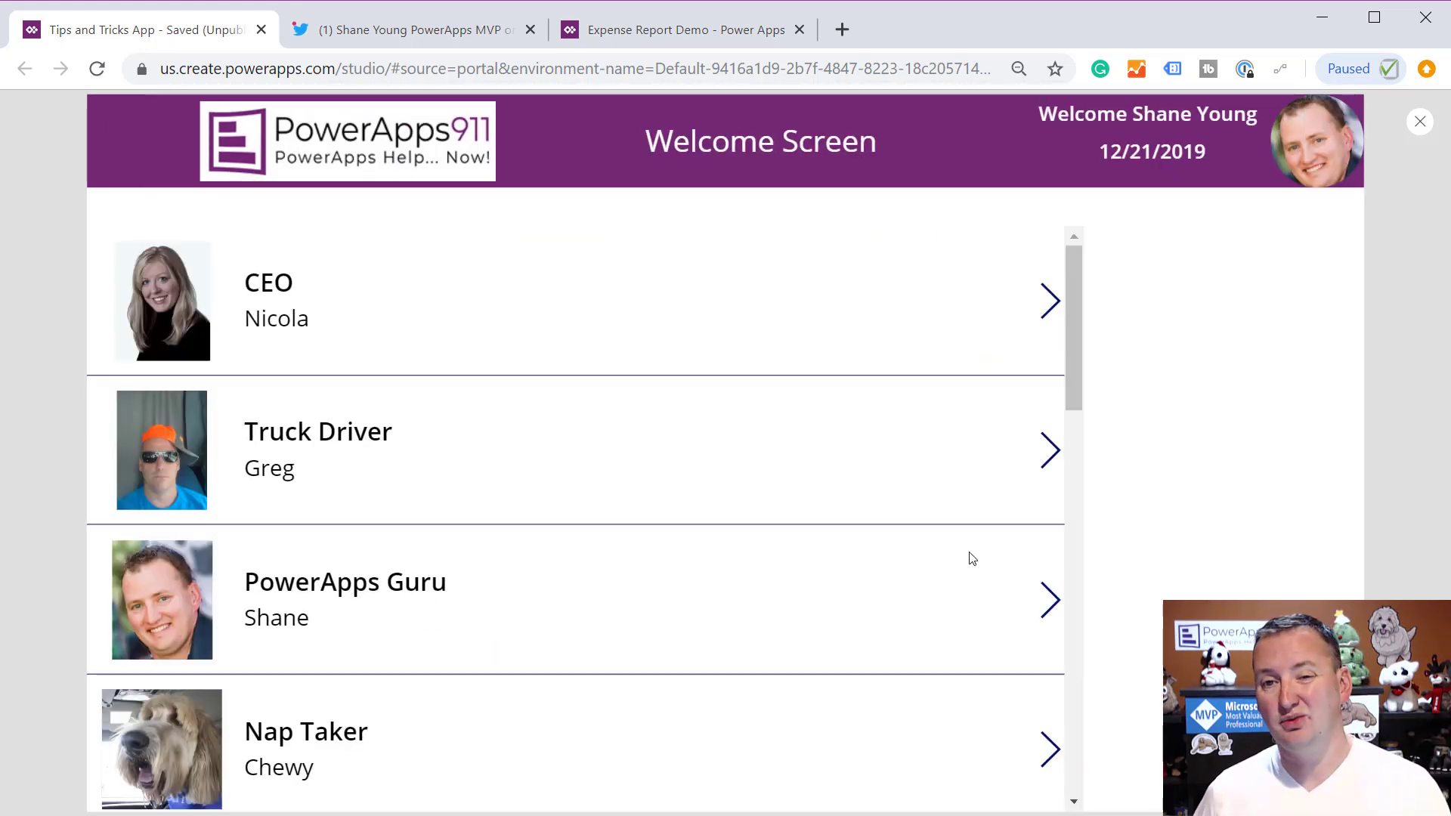
{"action": "left_click", "coordinate": [1420, 121]}
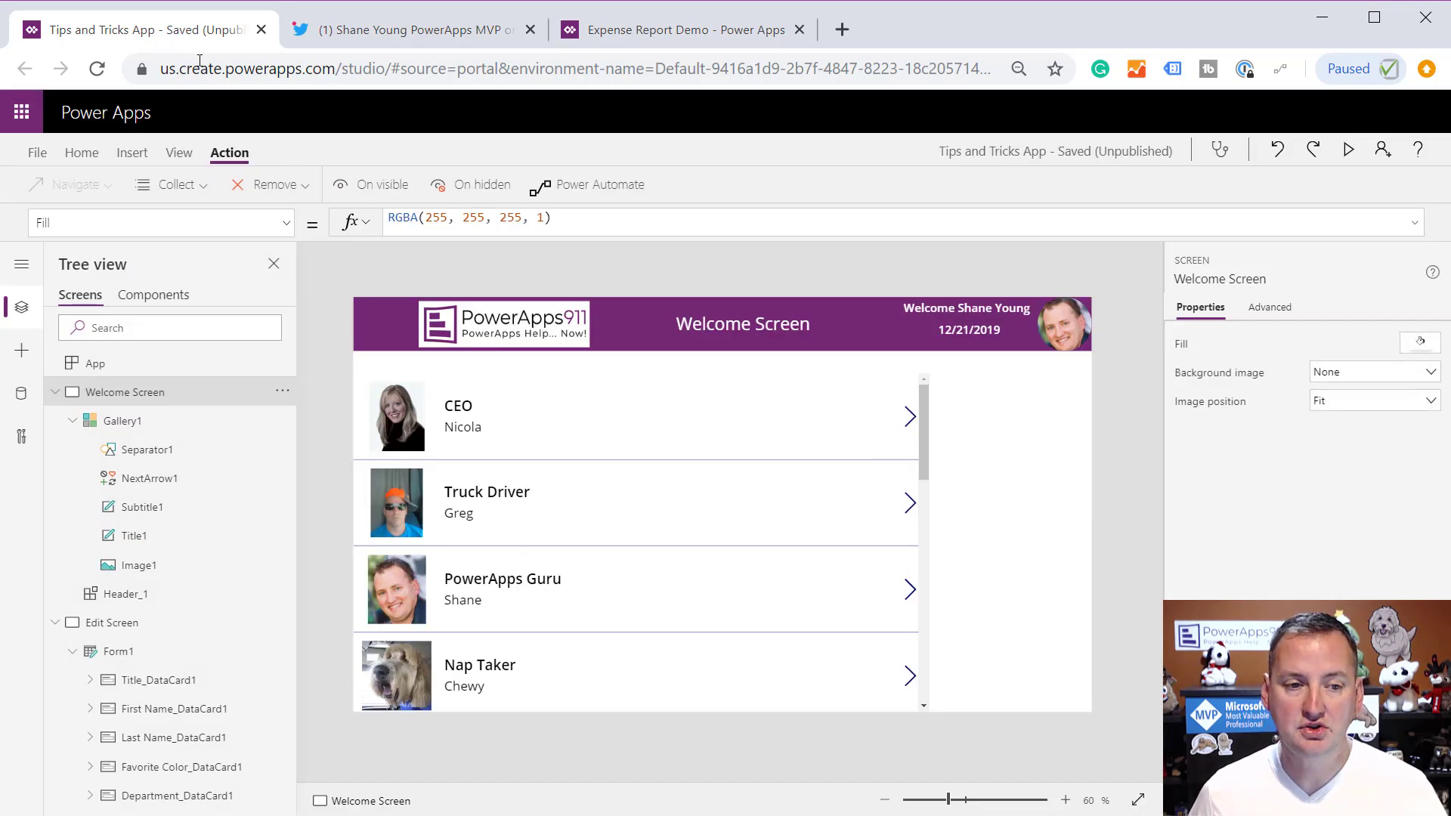
Insert an image control on Welcome Screen, about 455 by 355, and place it over the gallery at about X 546, Y 243
{"action": "left_click", "coordinate": [133, 153]}
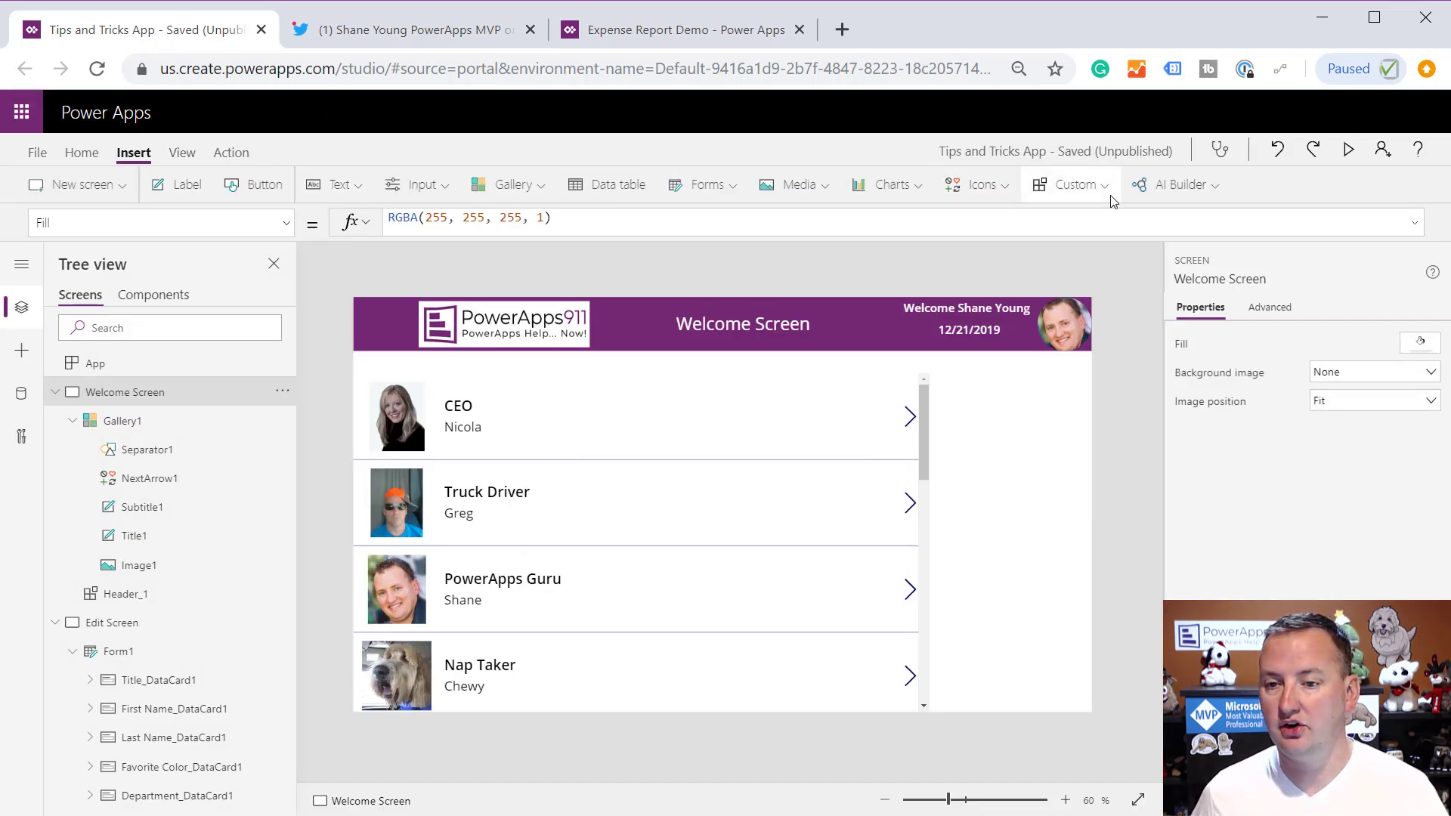
{"action": "left_click", "coordinate": [813, 189]}
{"action": "left_click", "coordinate": [800, 222]}
{"action": "left_click_drag", "start_coordinate": [385, 351], "coordinate": [903, 679]}
{"action": "left_click_drag", "start_coordinate": [803, 563], "coordinate": [799, 513]}
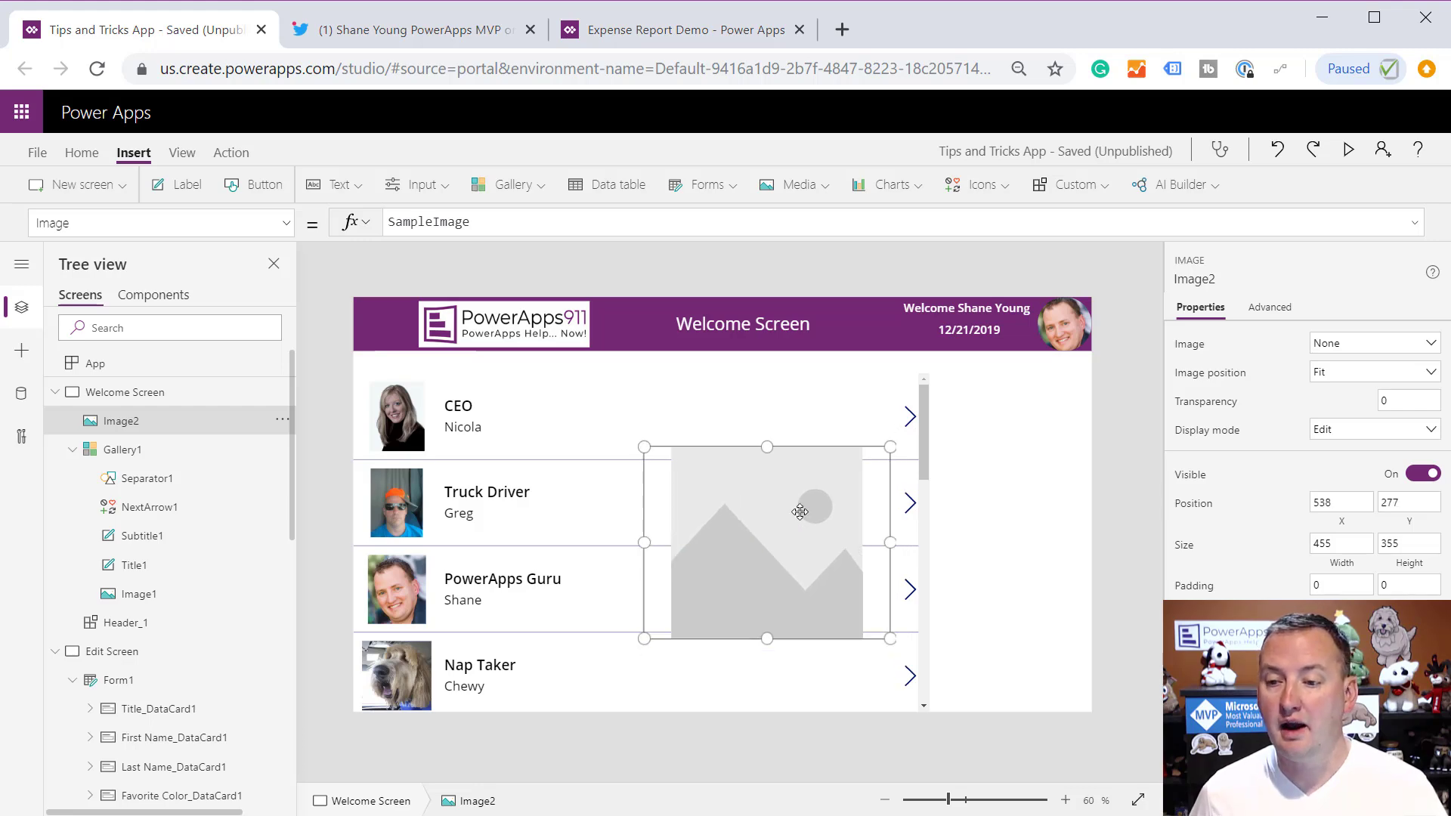
Upload the PowerApps Spinner file from the Logos folder as the new image control's picture
{"action": "left_click", "coordinate": [1357, 344]}
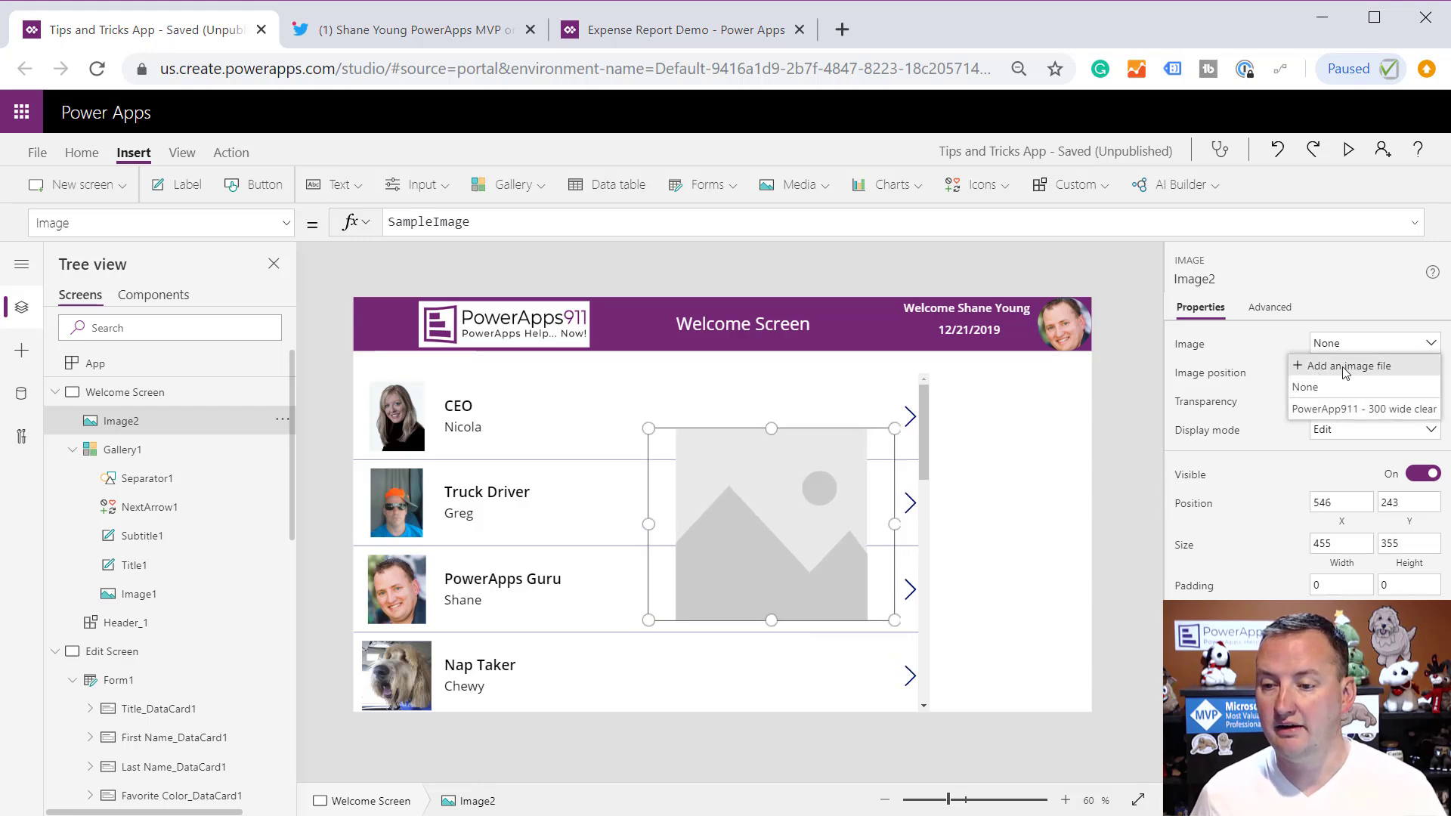
{"action": "left_click", "coordinate": [1338, 365]}
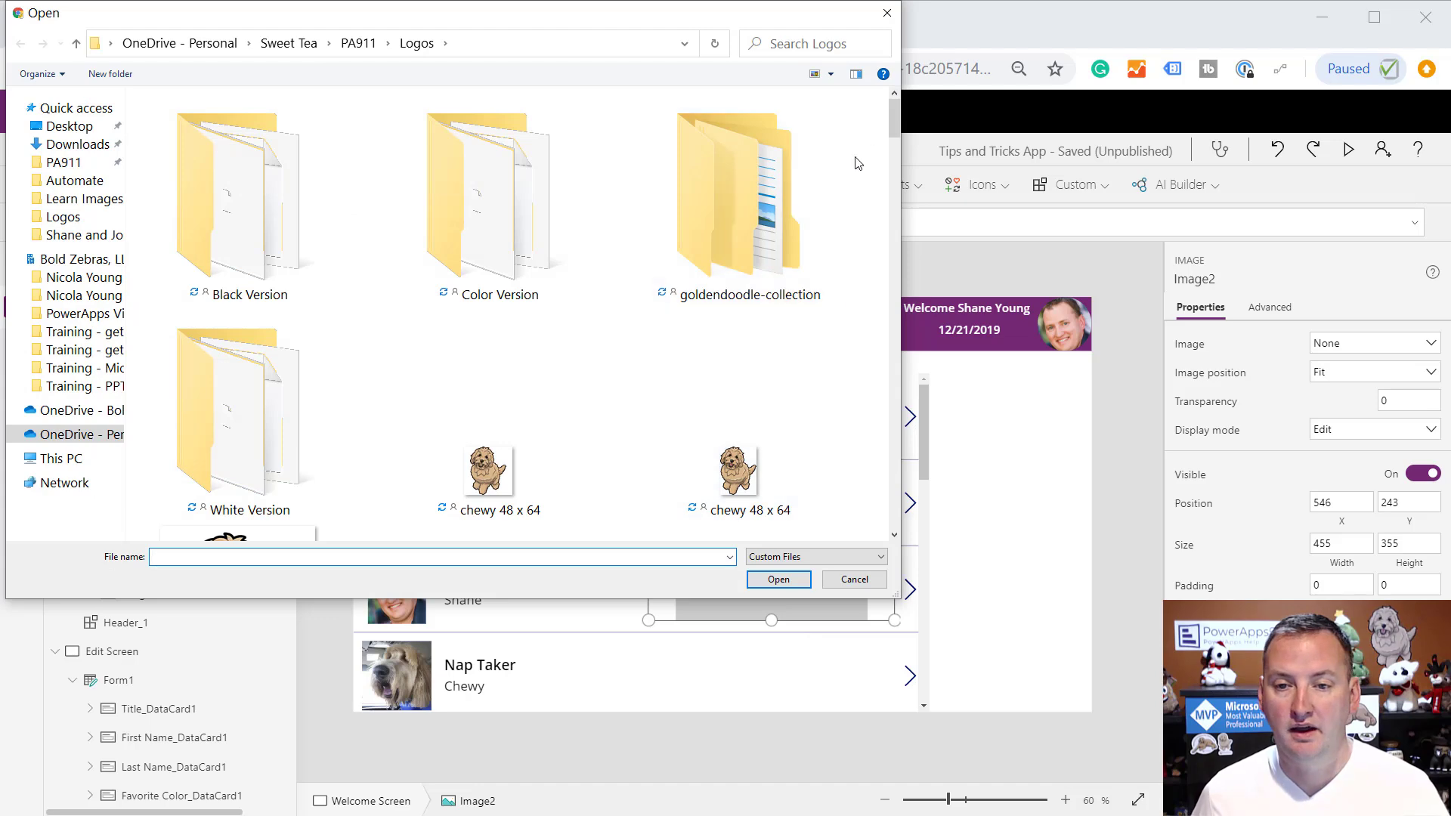
{"action": "left_click_drag", "start_coordinate": [892, 112], "coordinate": [881, 545]}
{"action": "scroll", "coordinate": [784, 489], "scroll_direction": "up", "scroll_amount": 8}
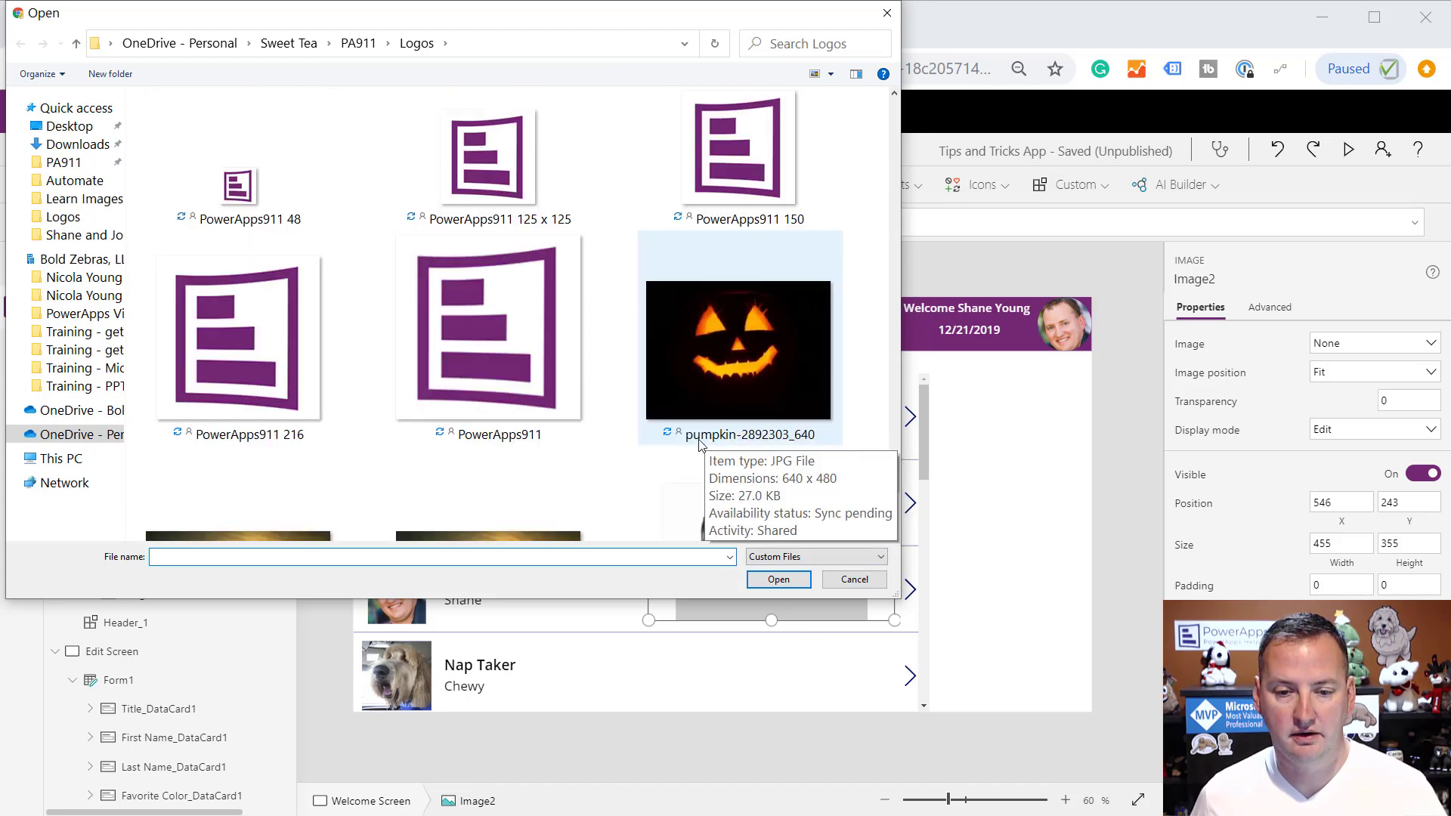
{"action": "left_click", "coordinate": [688, 241]}
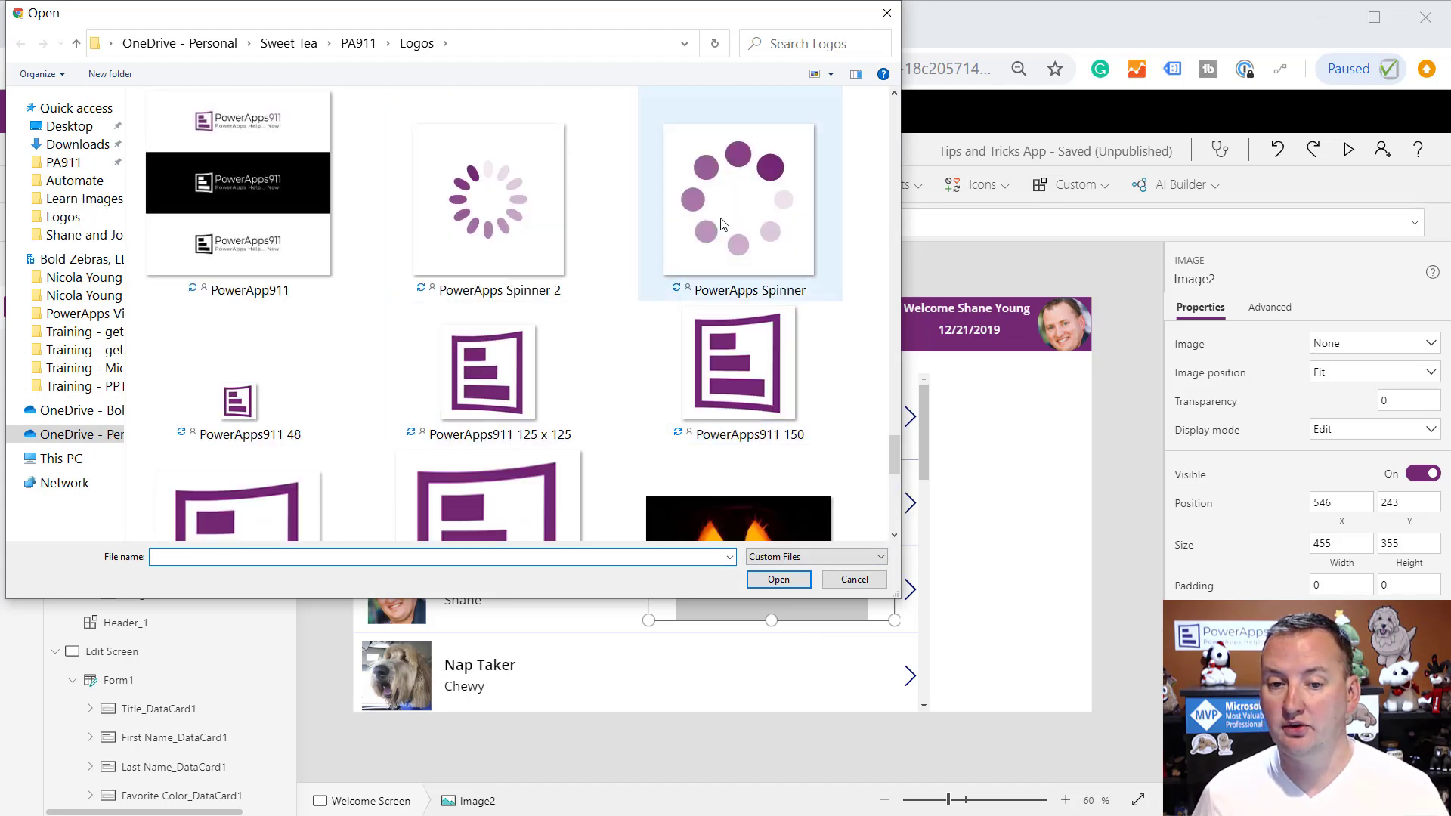
{"action": "double_click", "coordinate": [703, 230]}
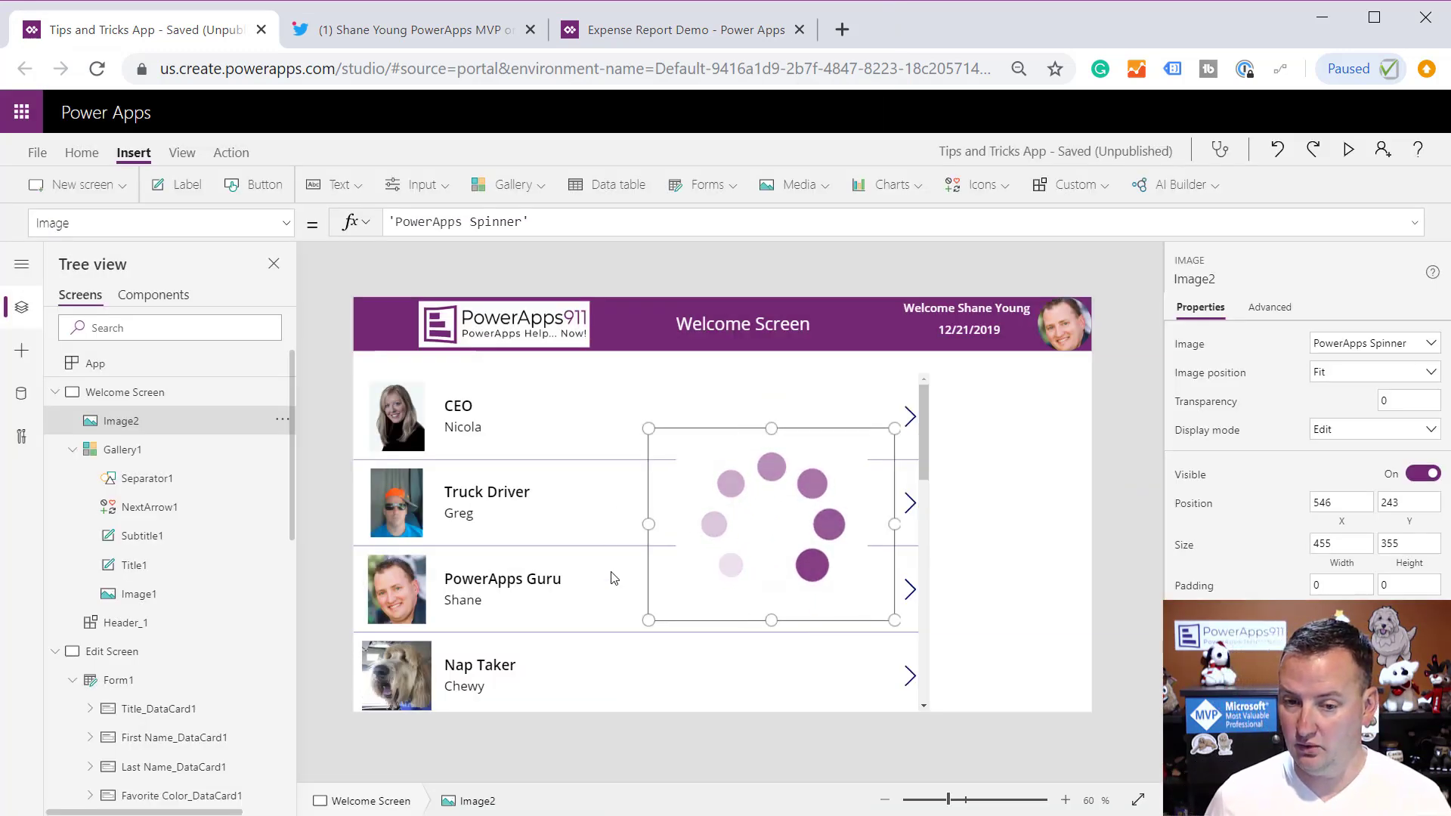
Set the Visible property of the spinner image to varShowSpinner
{"action": "left_click", "coordinate": [261, 221]}
{"action": "scroll", "coordinate": [101, 543], "scroll_direction": "down", "scroll_amount": 5}
{"action": "scroll", "coordinate": [101, 543], "scroll_direction": "down", "scroll_amount": 2}
{"action": "left_click", "coordinate": [88, 510]}
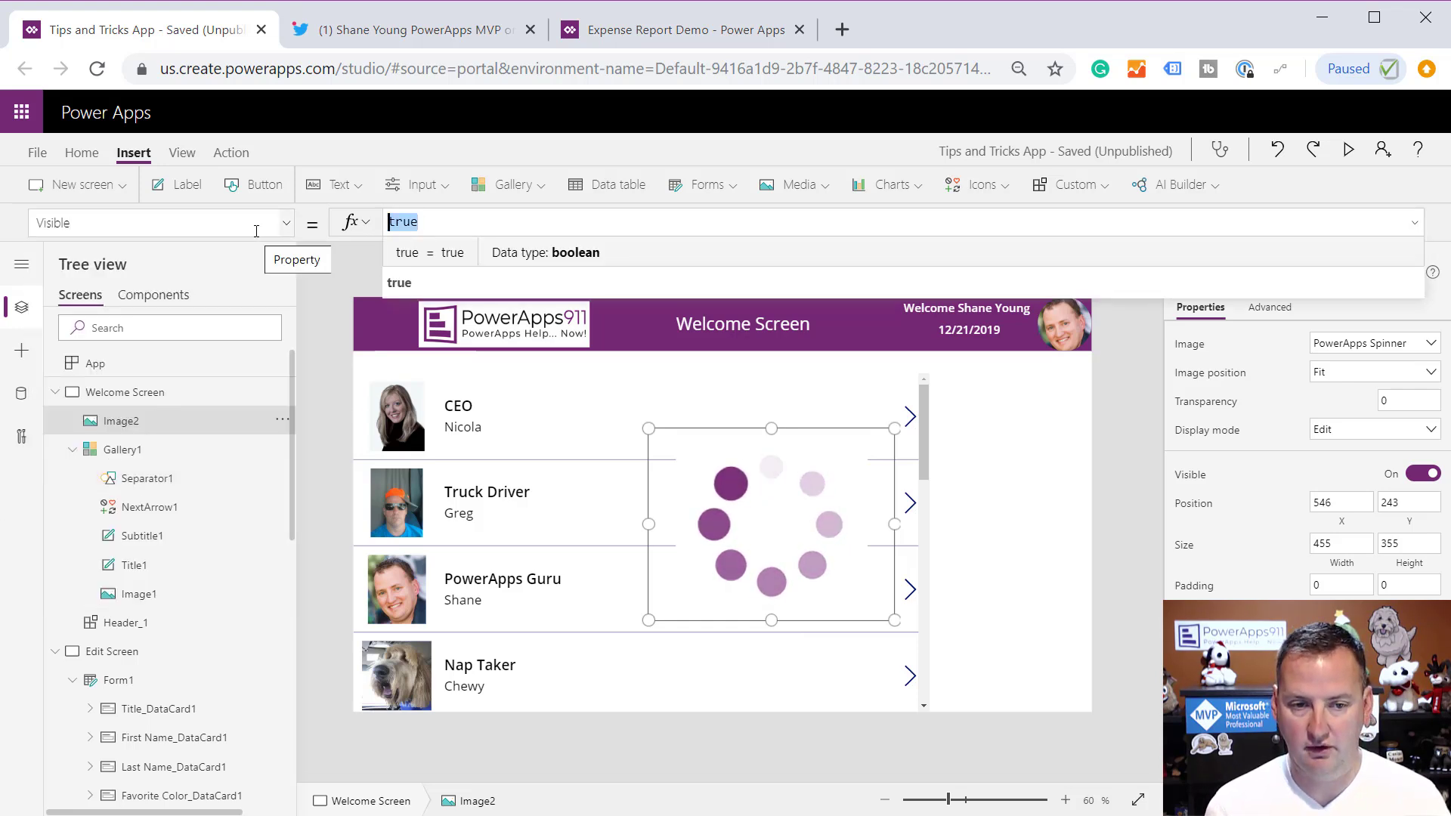
{"action": "type", "text": "varShowSpinner"}
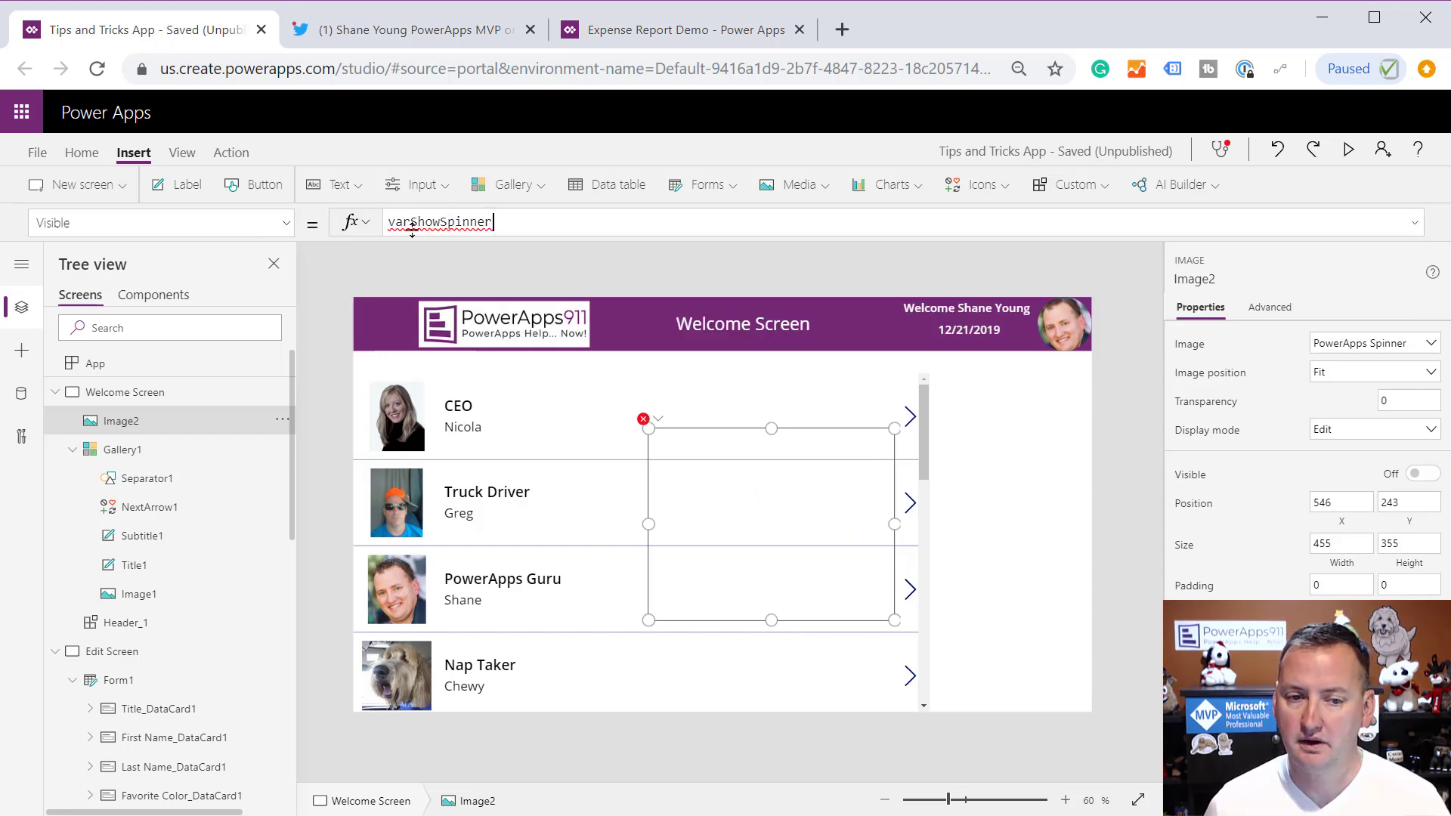
{"action": "left_click", "coordinate": [938, 505]}
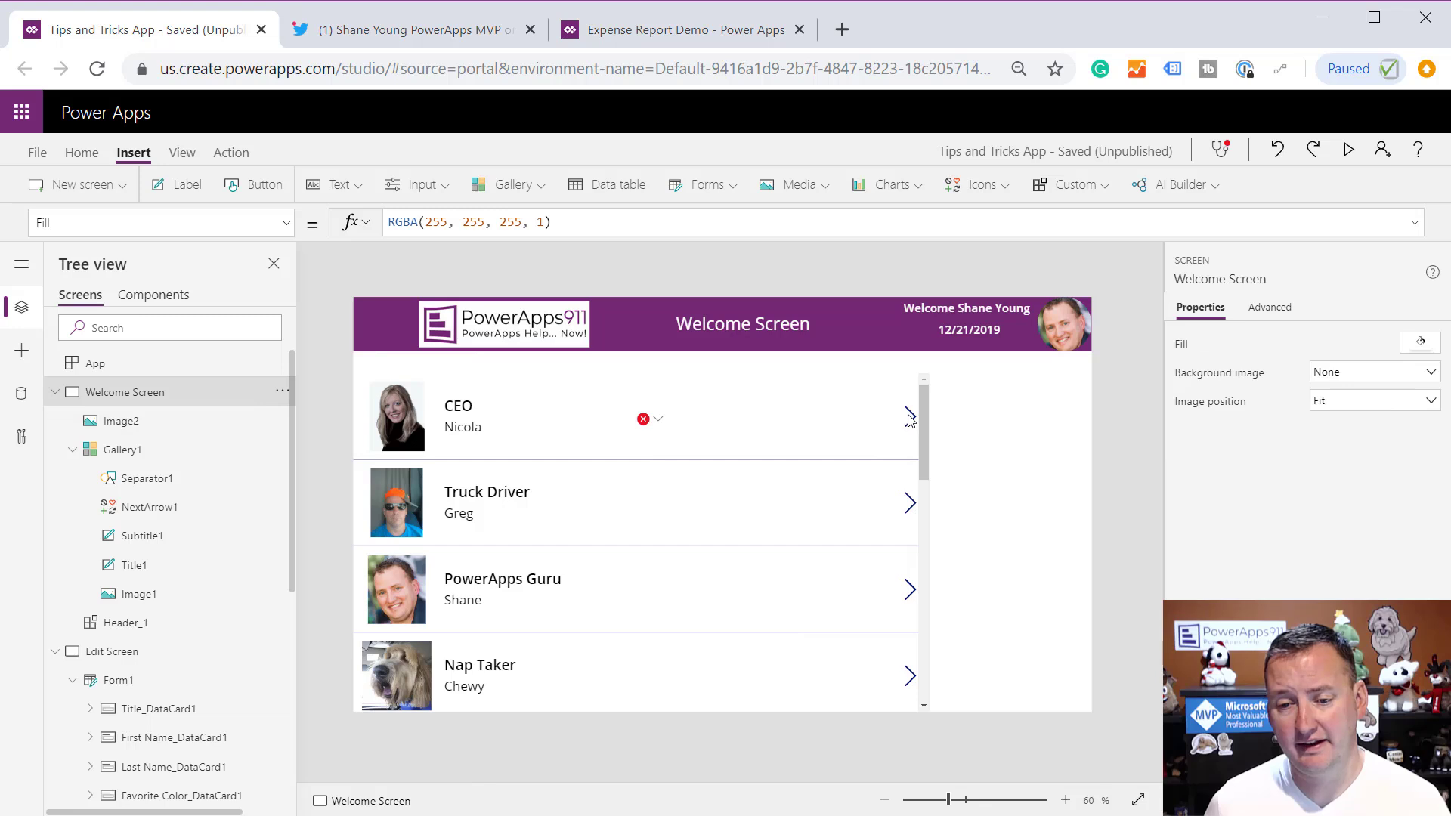
Add Set(varShowSpinner, true); as the first line of the gallery arrow's OnSelect formula
{"action": "left_click", "coordinate": [911, 417]}
{"action": "left_click", "coordinate": [533, 233]}
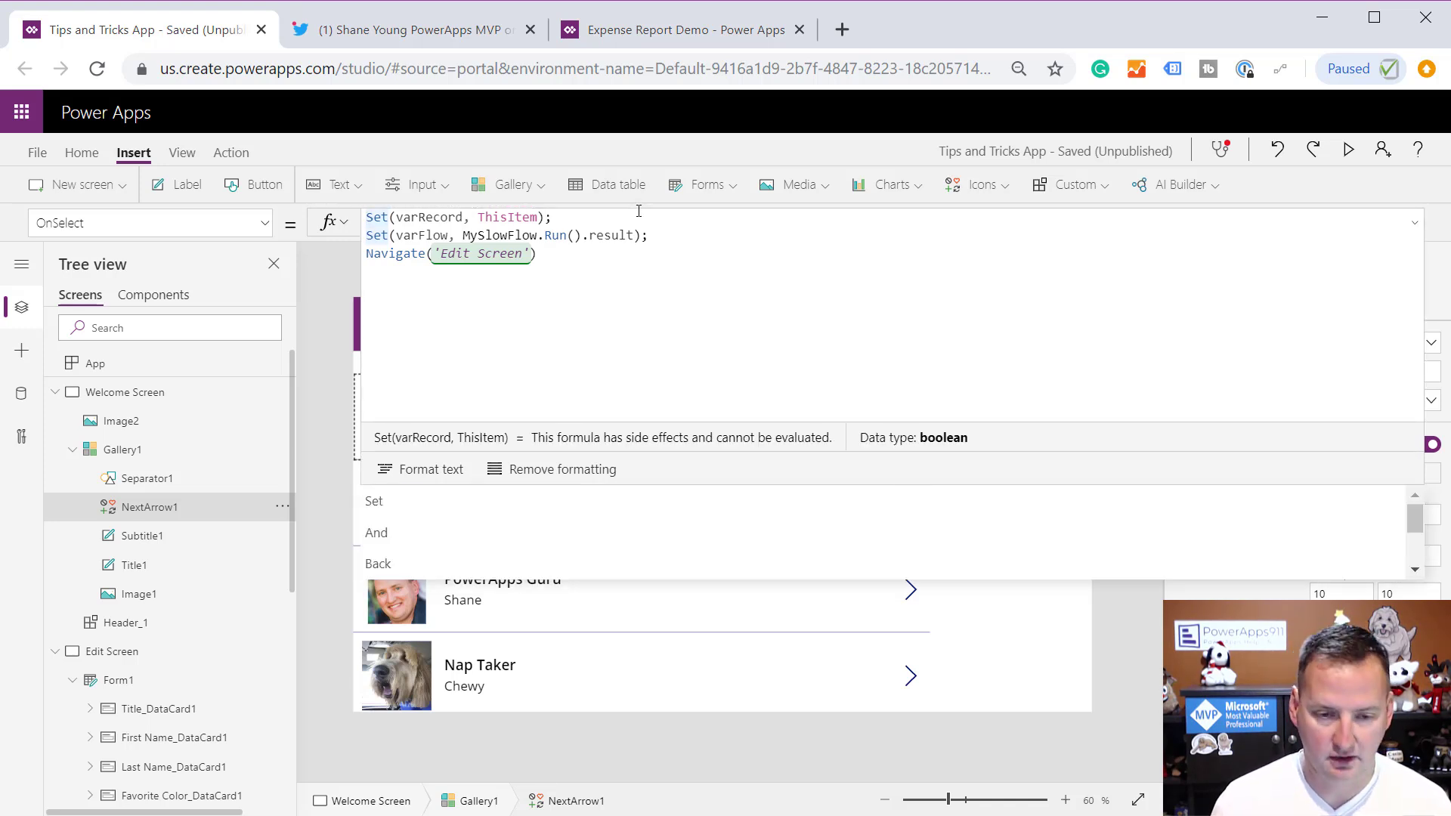
{"action": "key", "text": "Return"}
{"action": "type", "text": "S"}
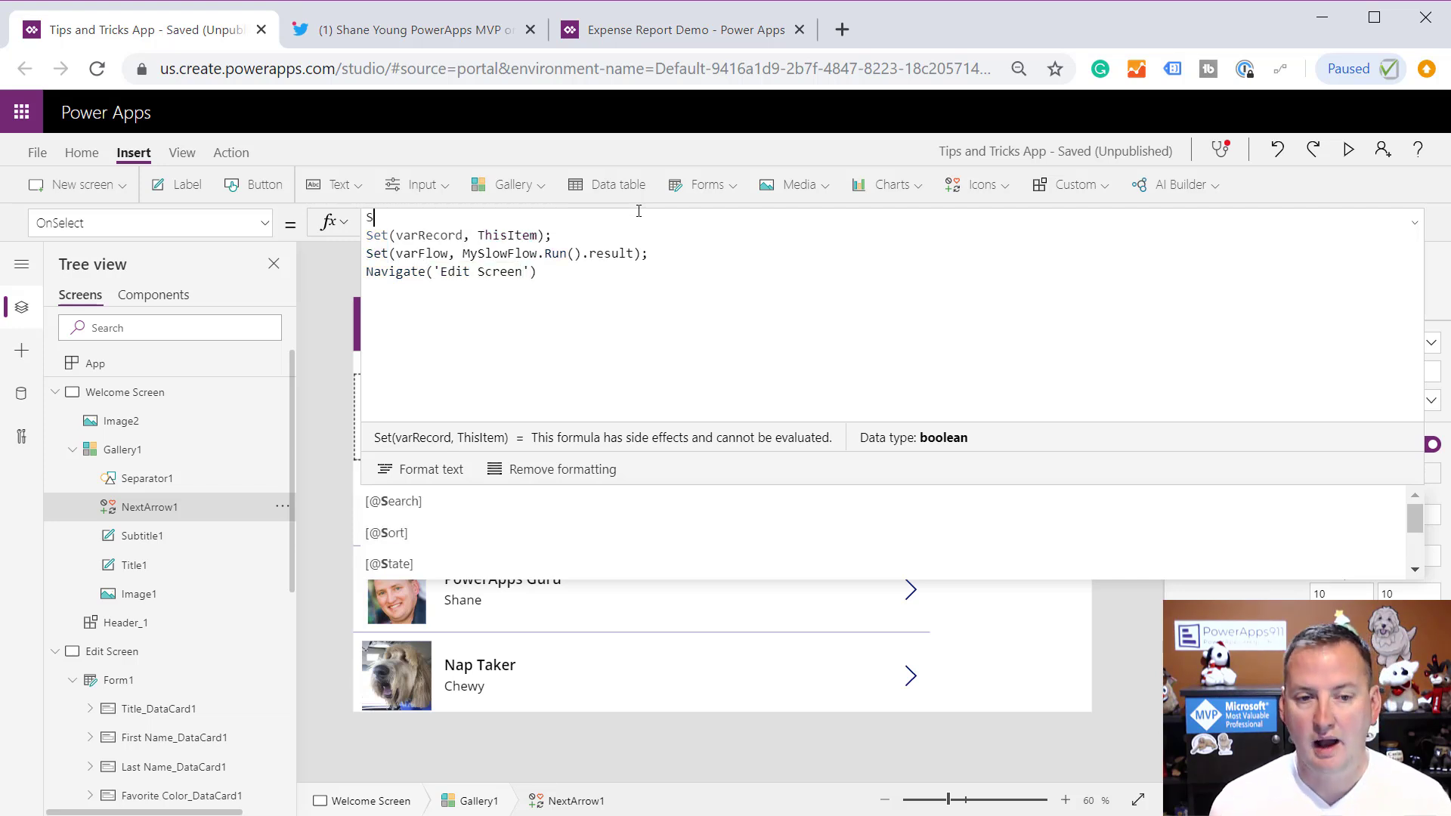
{"action": "type", "text": "et(varShow"}
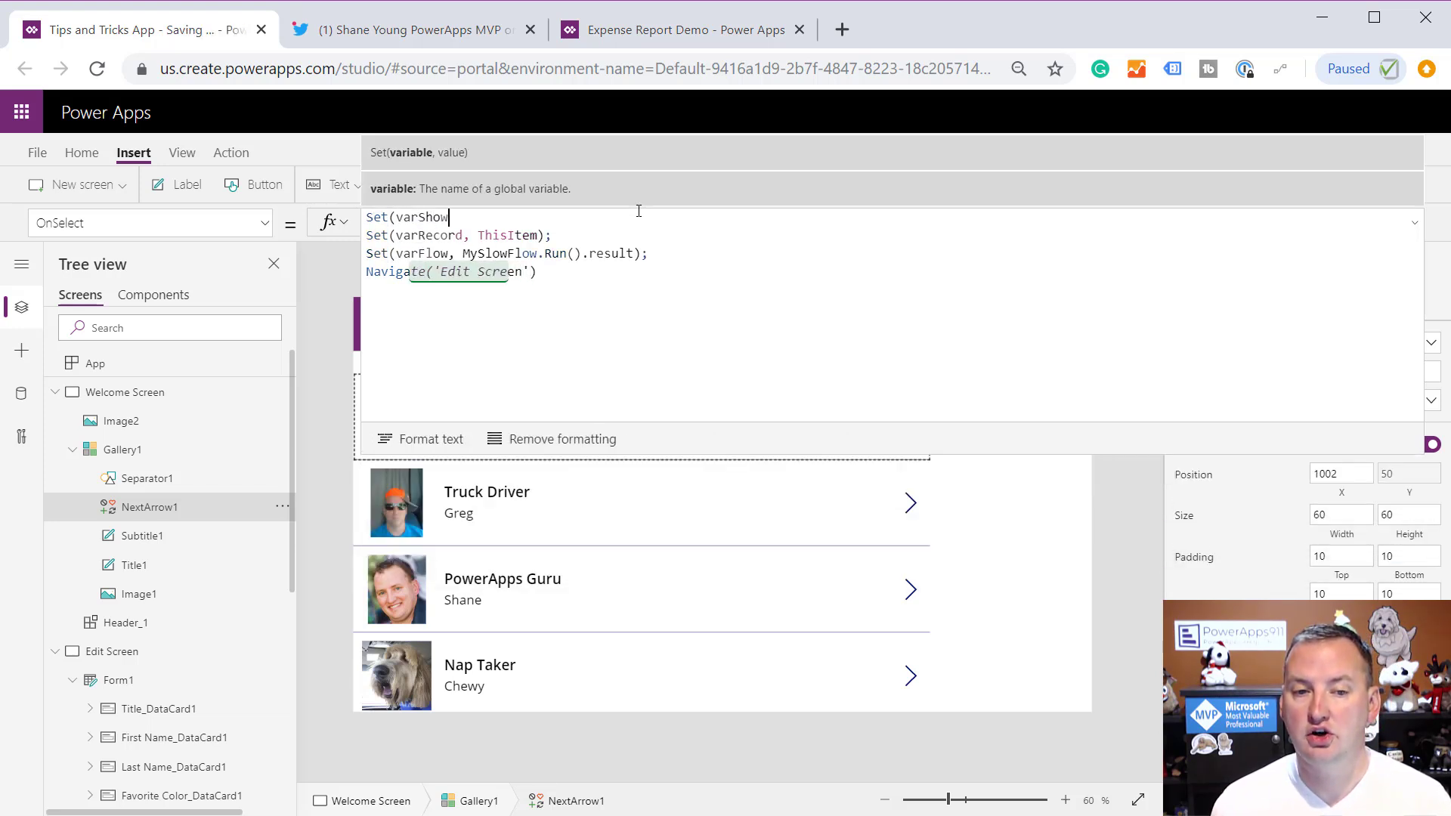
{"action": "type", "text": "Spinner, true);"}
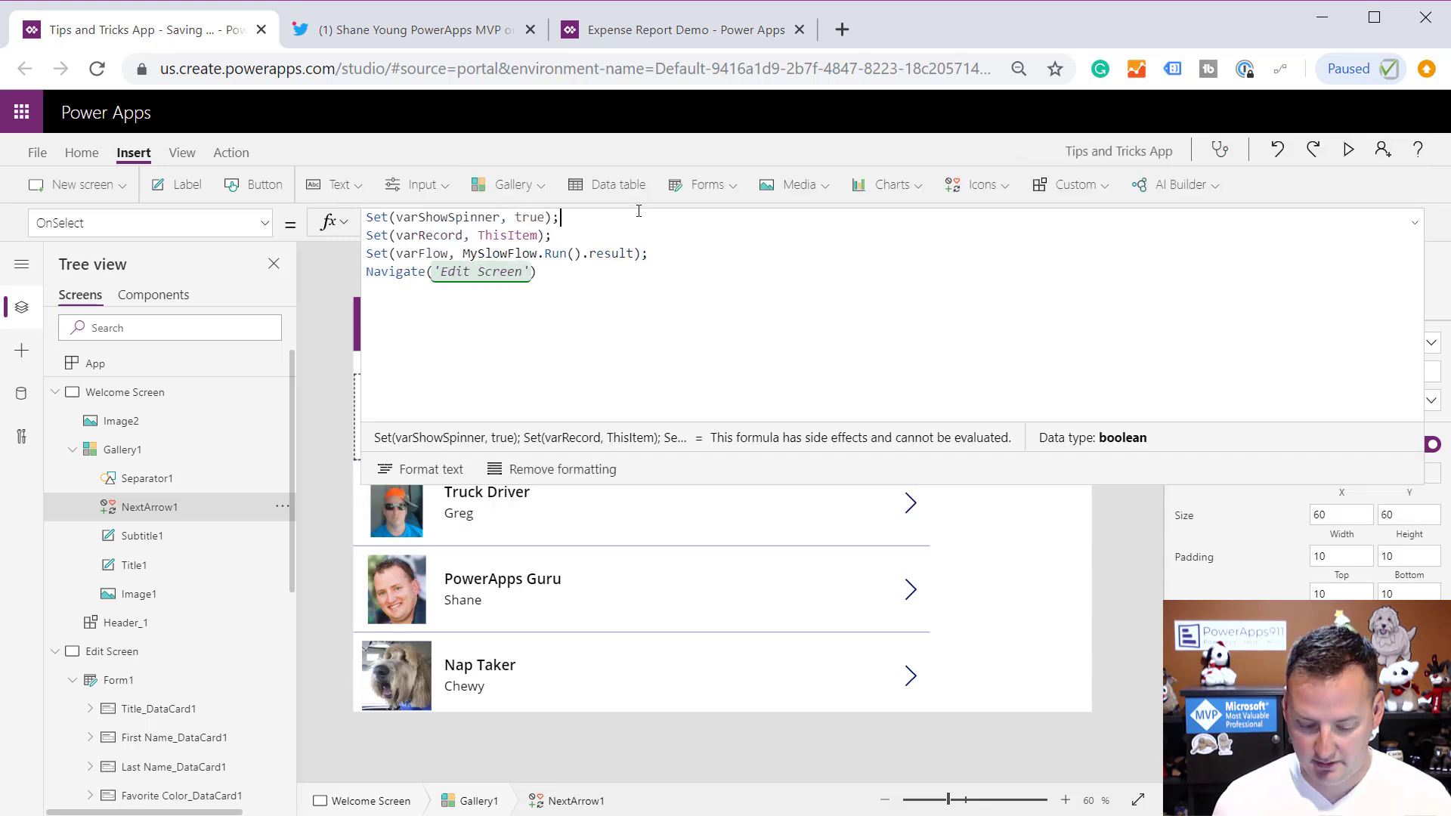
{"action": "key", "text": "Right"}
{"action": "key", "text": "Right"}
{"action": "key", "text": "Right"}
{"action": "key", "text": "Right"}
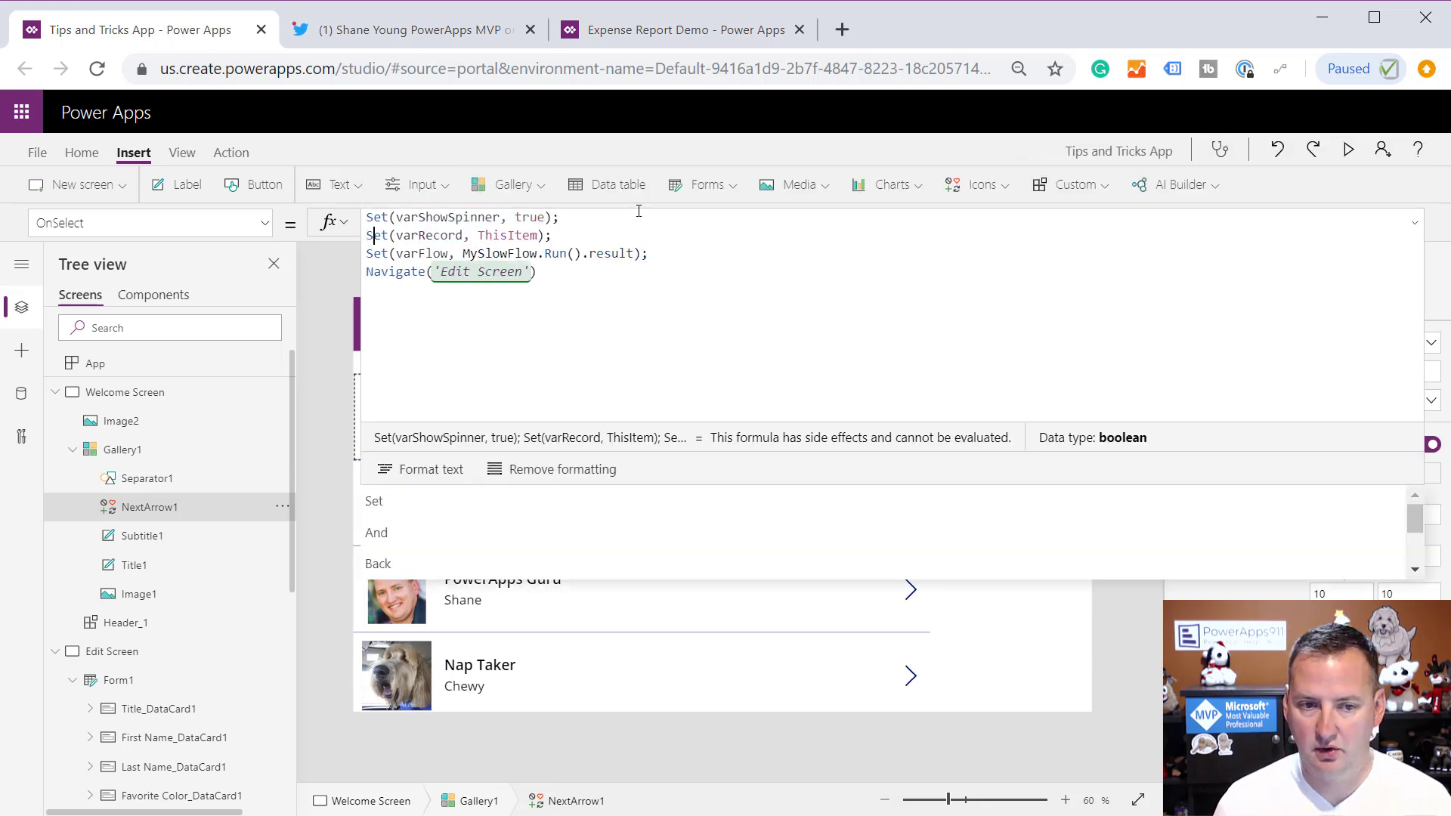
Add Set(varShowSpinner, false); as the last line of the gallery arrow's OnSelect formula, after the Navigate call
{"action": "left_click", "coordinate": [611, 273]}
{"action": "type", "text": "Set(varShowSpinner, true);"}
{"action": "key", "text": "shift+Left"}
{"action": "key", "text": "shift+Left"}
{"action": "key", "text": "shift+Left"}
{"action": "key", "text": "shift+Left"}
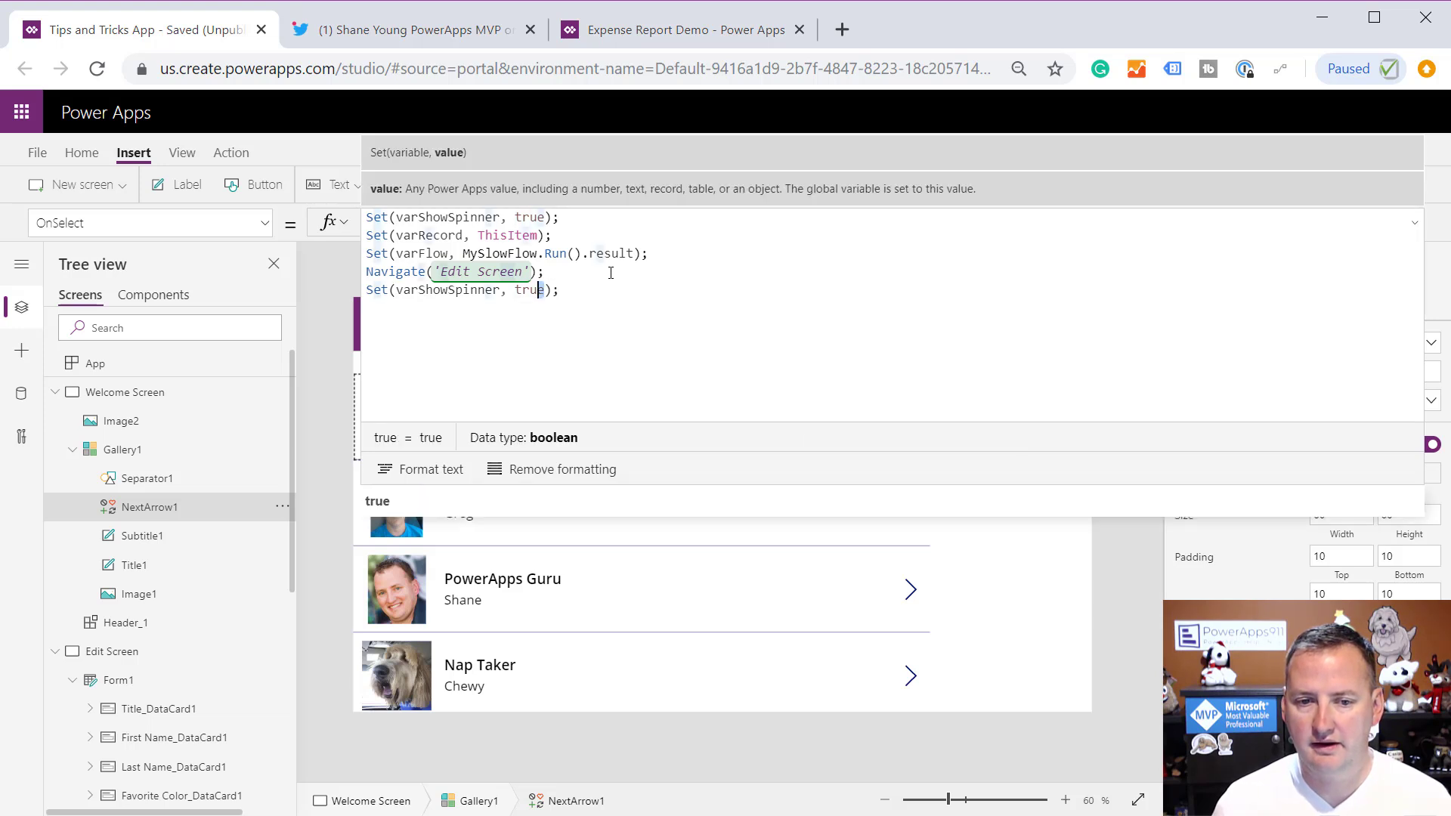
{"action": "type", "text": "false"}
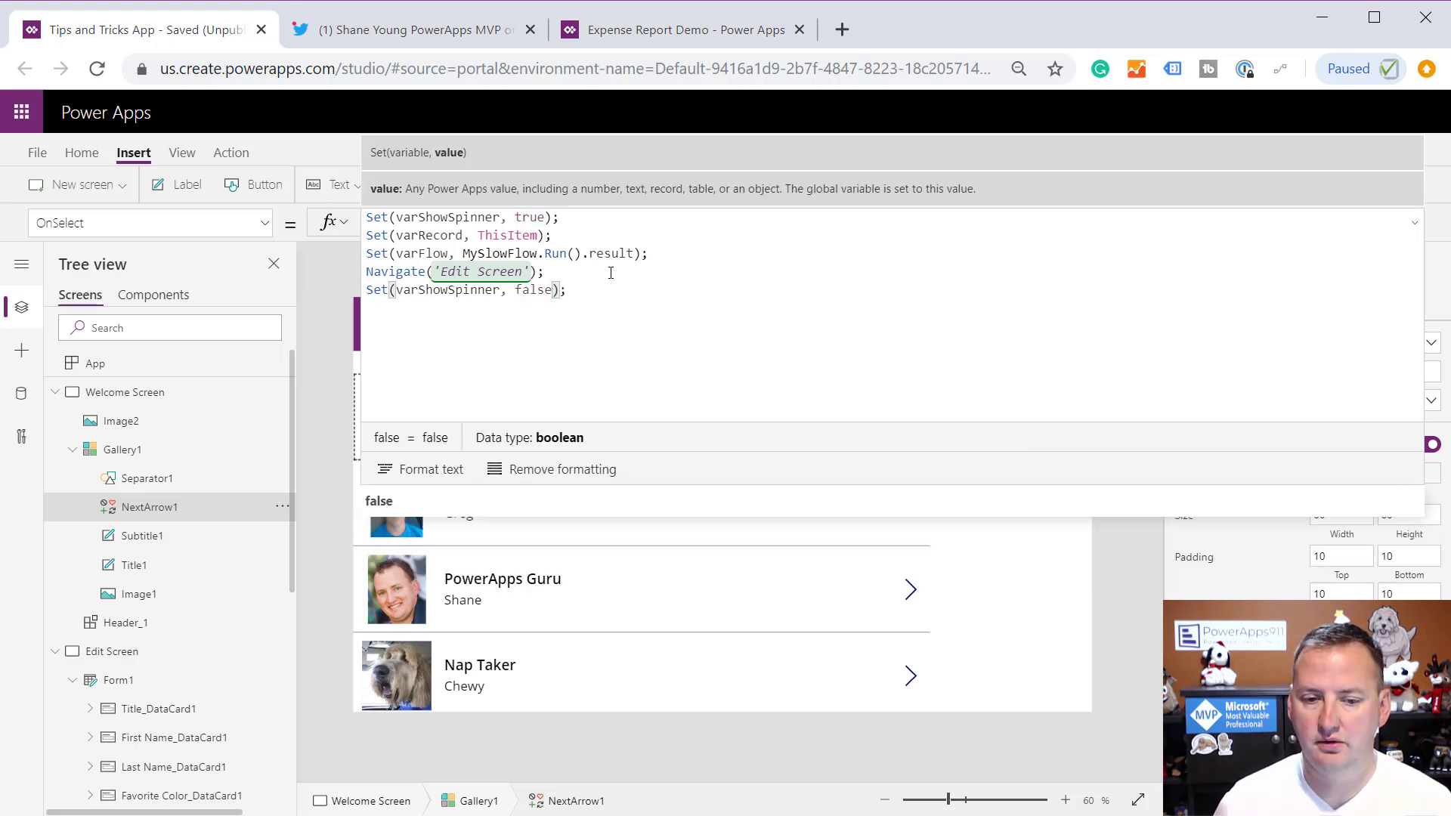
{"action": "left_click", "coordinate": [1415, 224]}
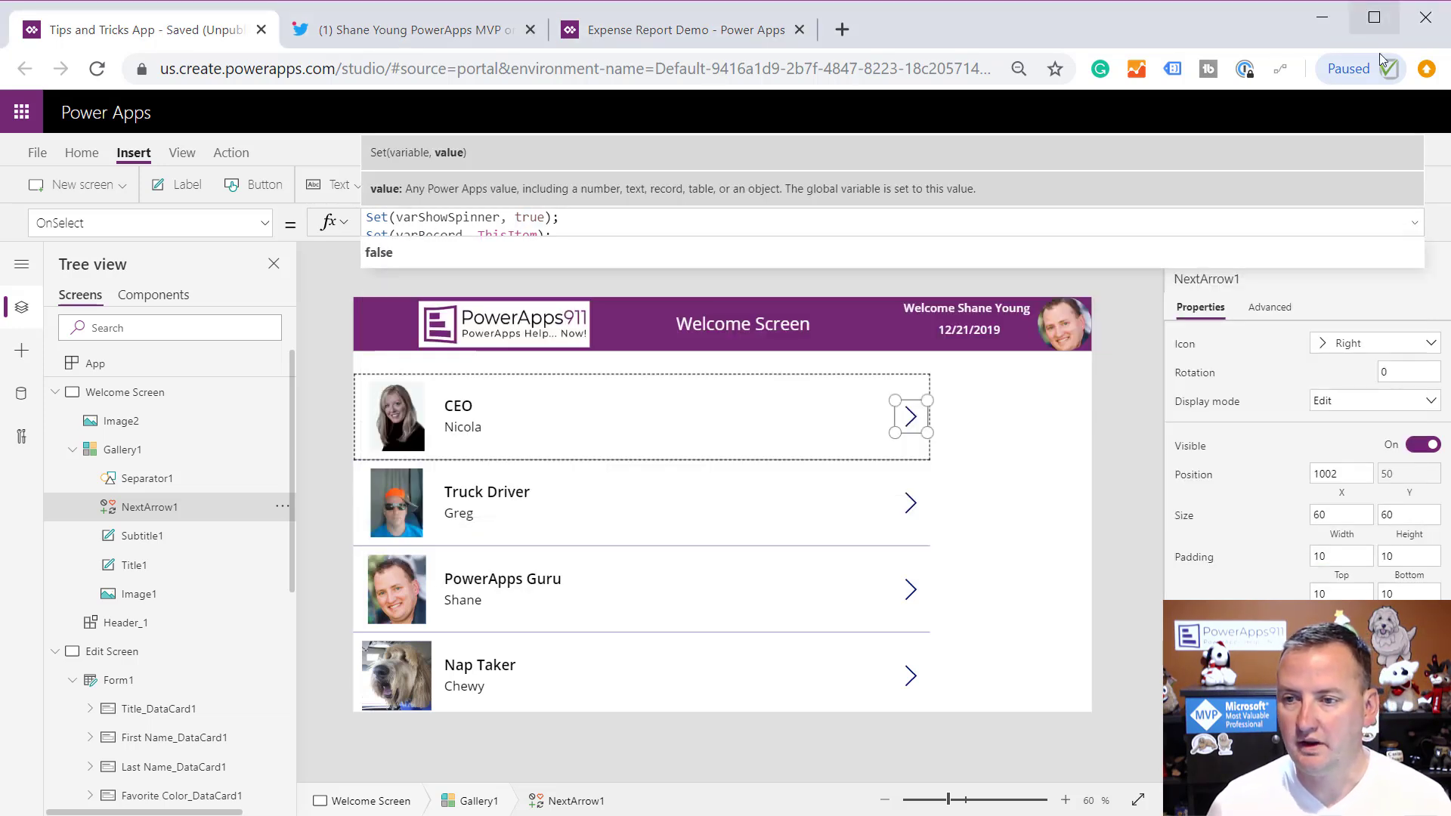
Preview the app, run the CEO row's arrow to test the spinner, and close the preview
{"action": "left_click", "coordinate": [1350, 152]}
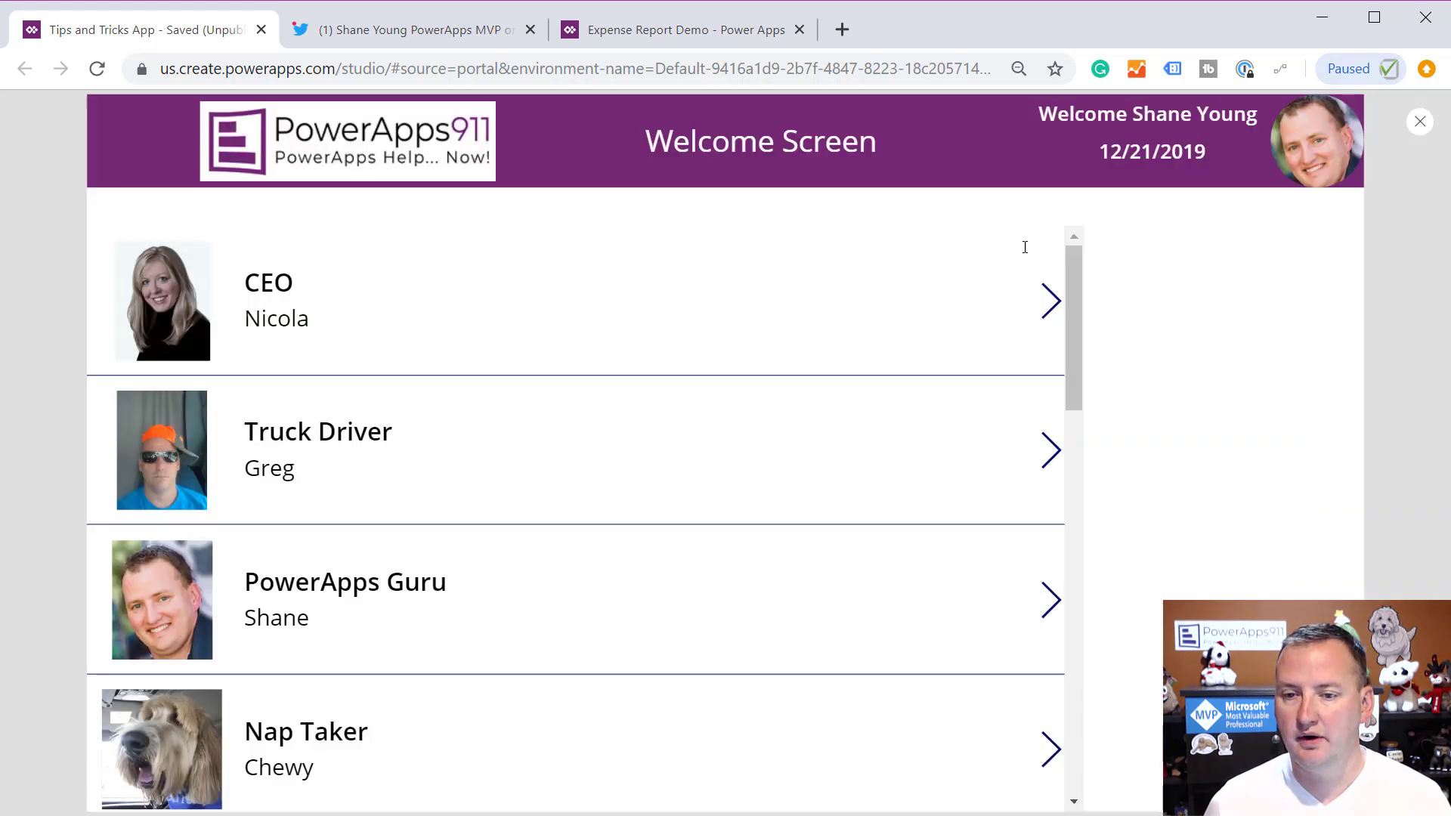
{"action": "left_click", "coordinate": [1044, 304]}
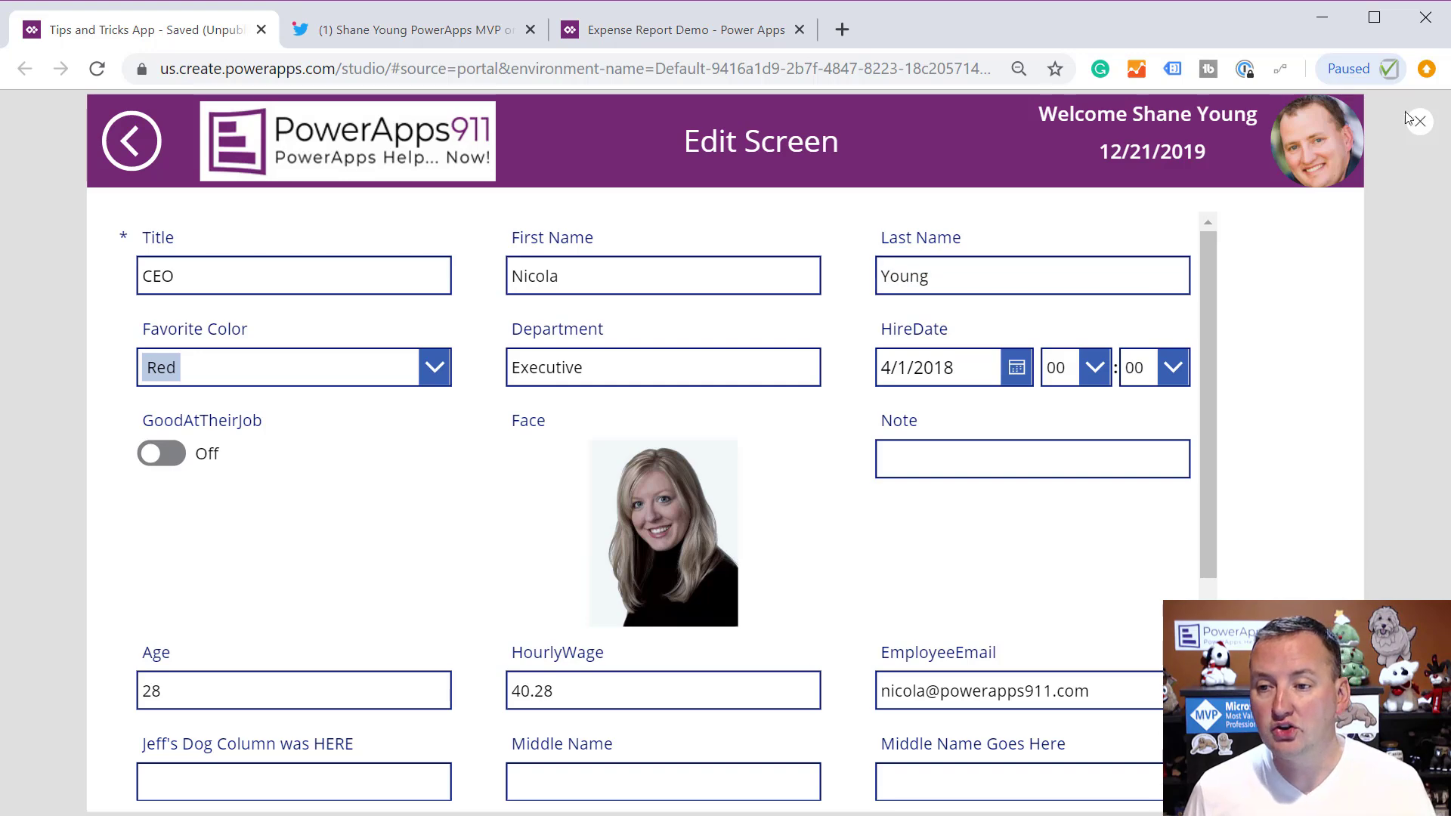
{"action": "left_click", "coordinate": [1421, 122]}
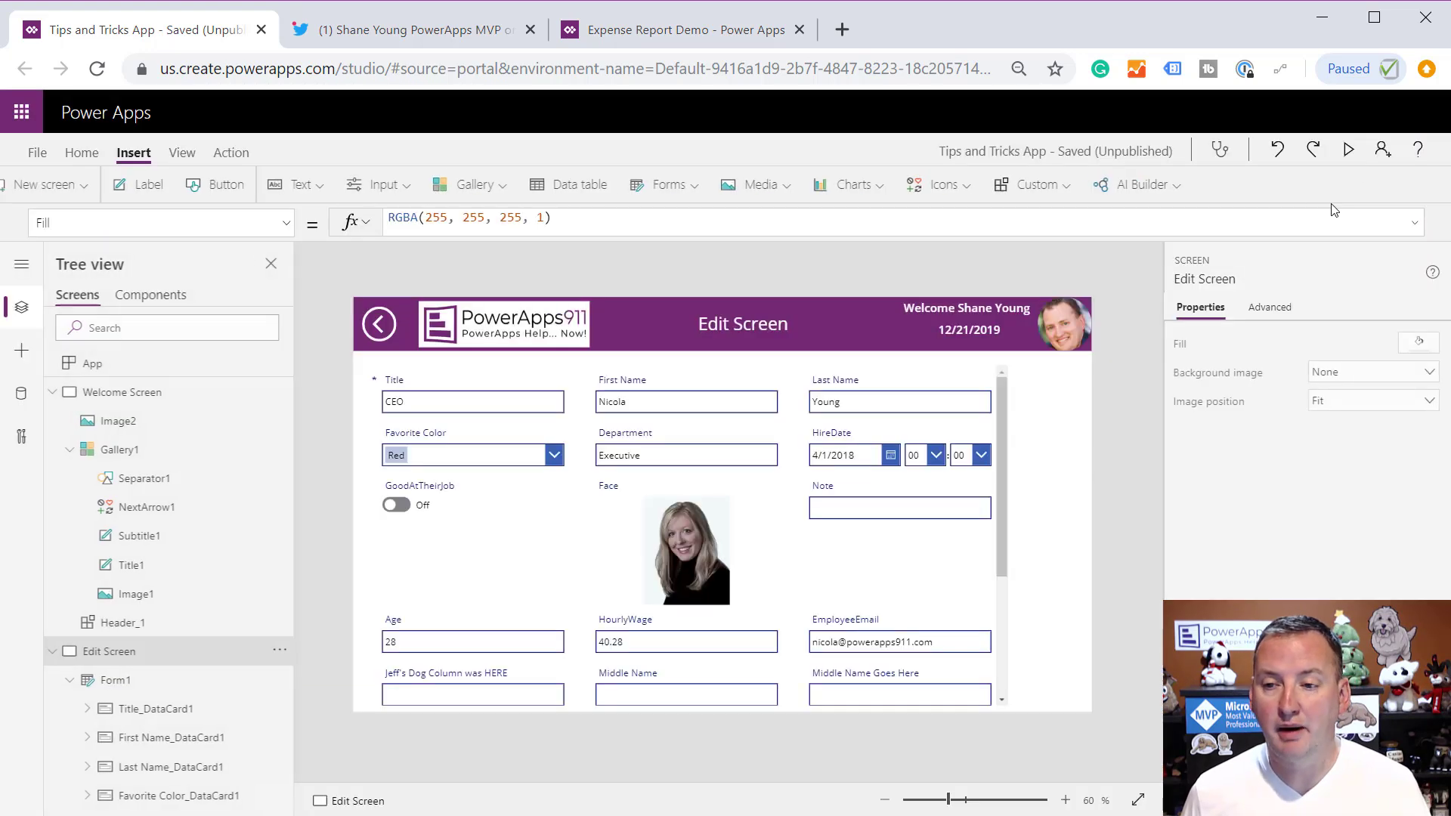
Insert a rectangle on Welcome Screen and stretch it over the whole screen, 1366 by 768 at X 0, Y 0
{"action": "left_click", "coordinate": [128, 398]}
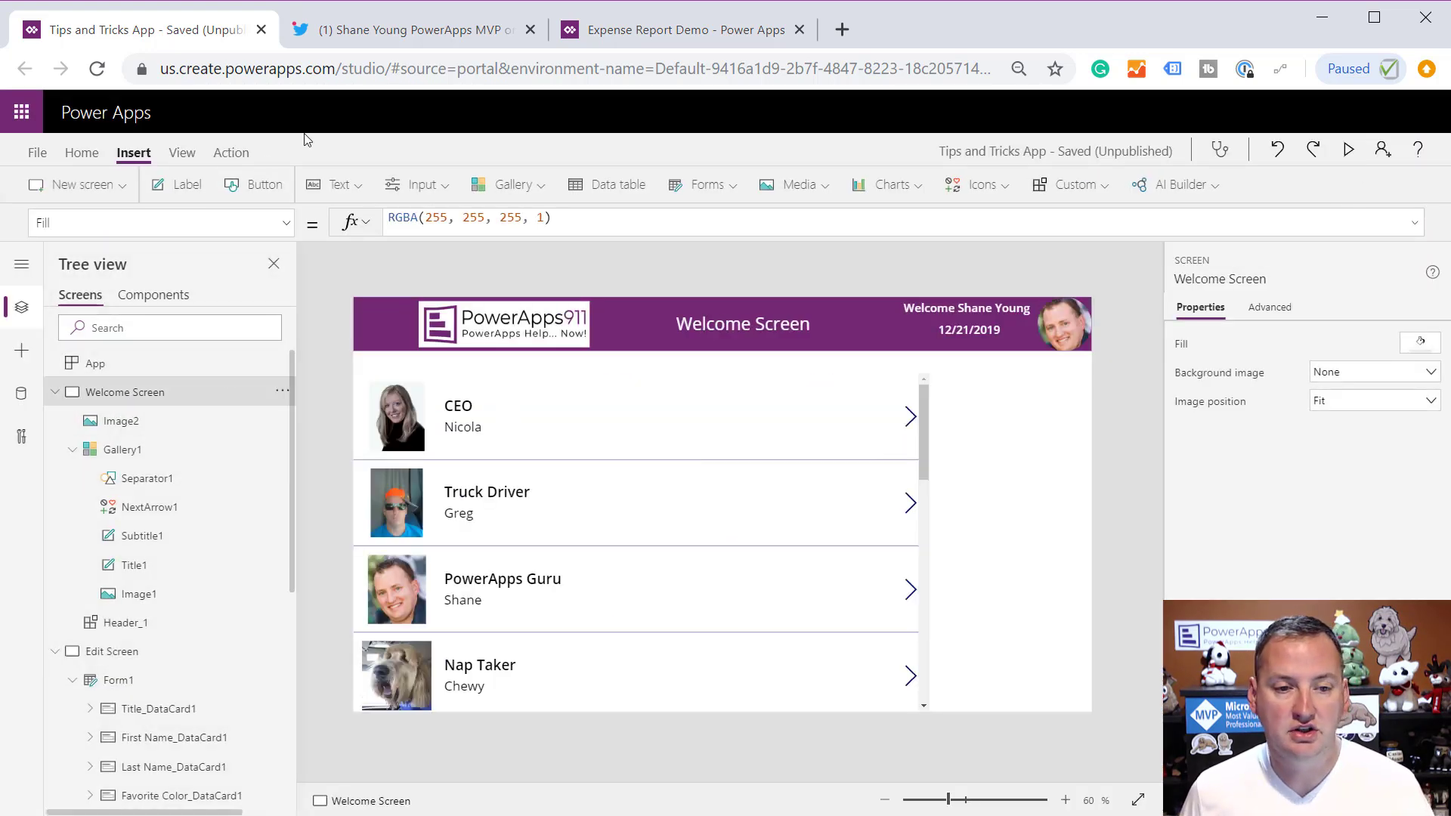
{"action": "left_click", "coordinate": [993, 190]}
{"action": "scroll", "coordinate": [1022, 446], "scroll_direction": "down", "scroll_amount": 5}
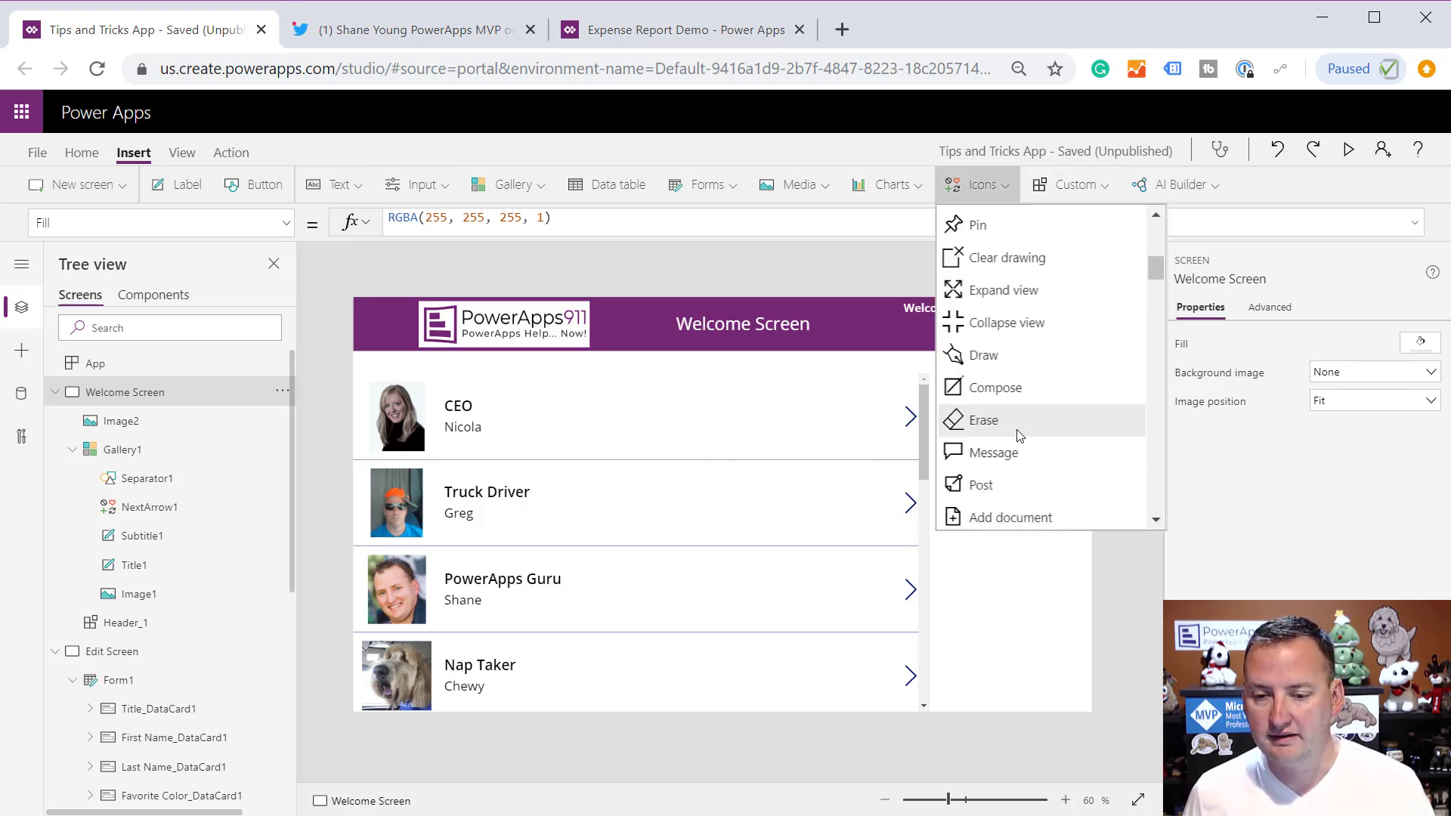
{"action": "scroll", "coordinate": [1021, 436], "scroll_direction": "down", "scroll_amount": 10}
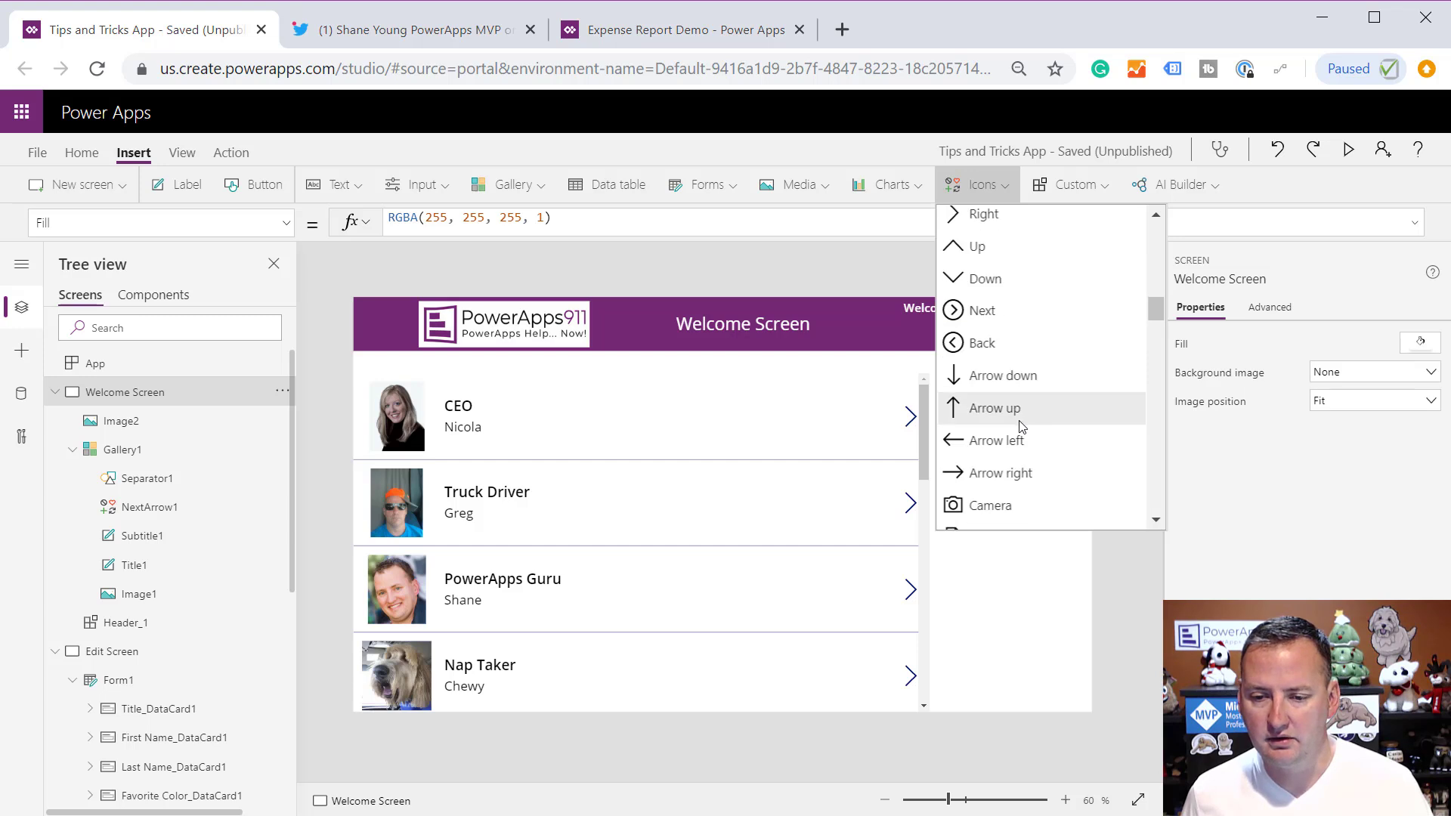
{"action": "scroll", "coordinate": [1031, 446], "scroll_direction": "down", "scroll_amount": 10}
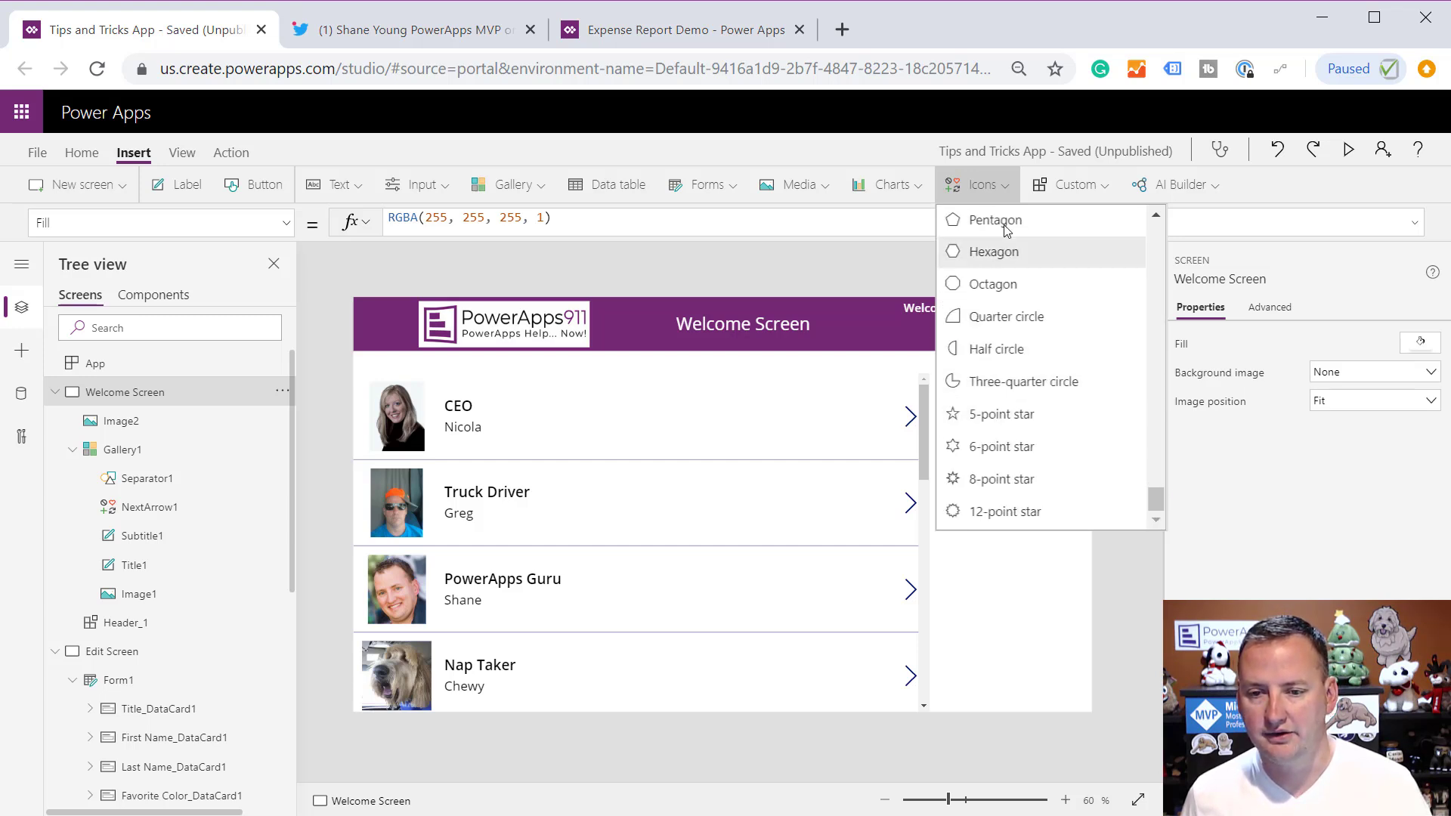
{"action": "scroll", "coordinate": [1011, 270], "scroll_direction": "up", "scroll_amount": 3}
{"action": "scroll", "coordinate": [1010, 272], "scroll_direction": "up", "scroll_amount": 1}
{"action": "left_click", "coordinate": [975, 236]}
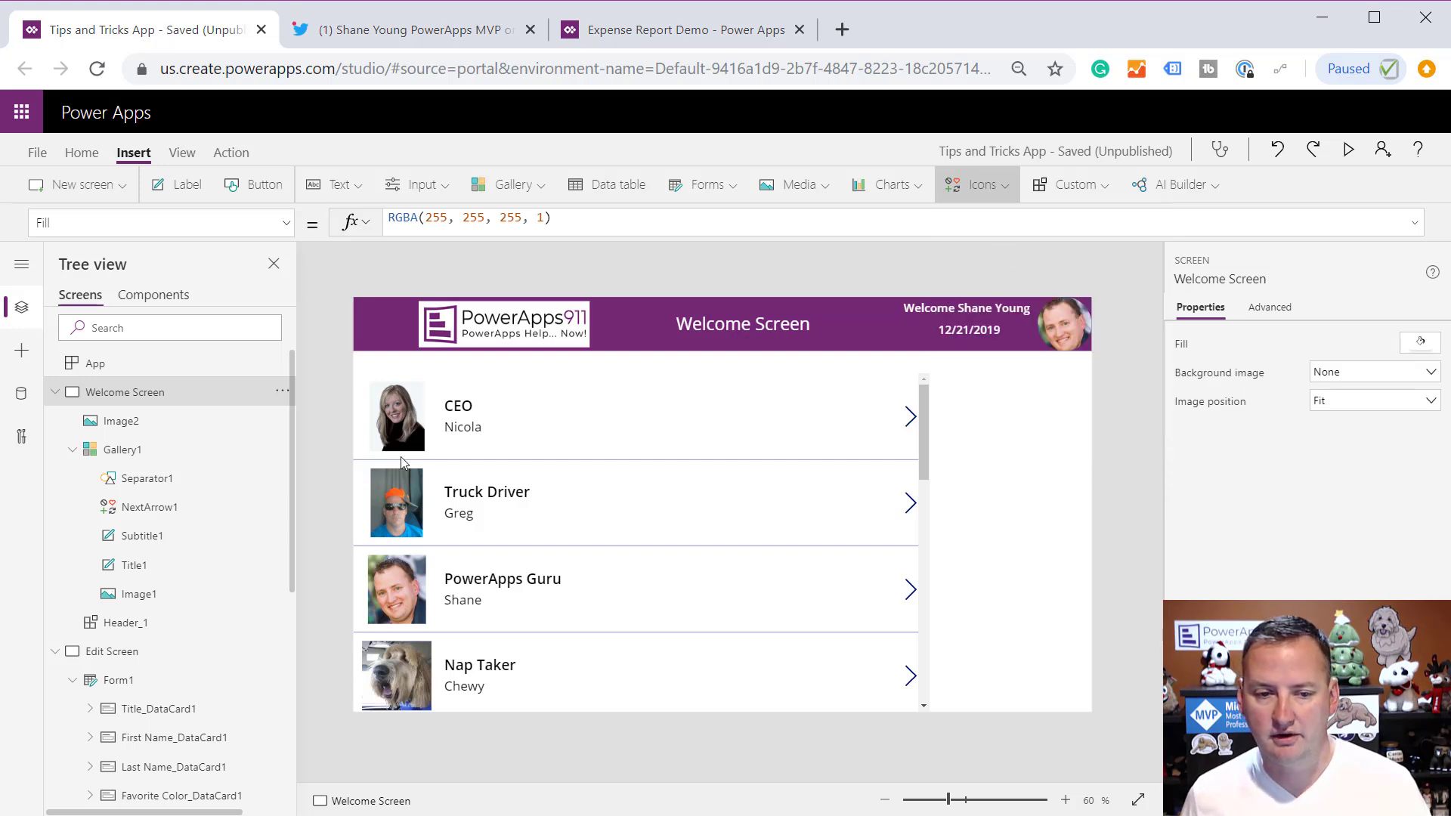
{"action": "left_click_drag", "start_coordinate": [375, 319], "coordinate": [318, 280]}
{"action": "left_click_drag", "start_coordinate": [454, 370], "coordinate": [1092, 712]}
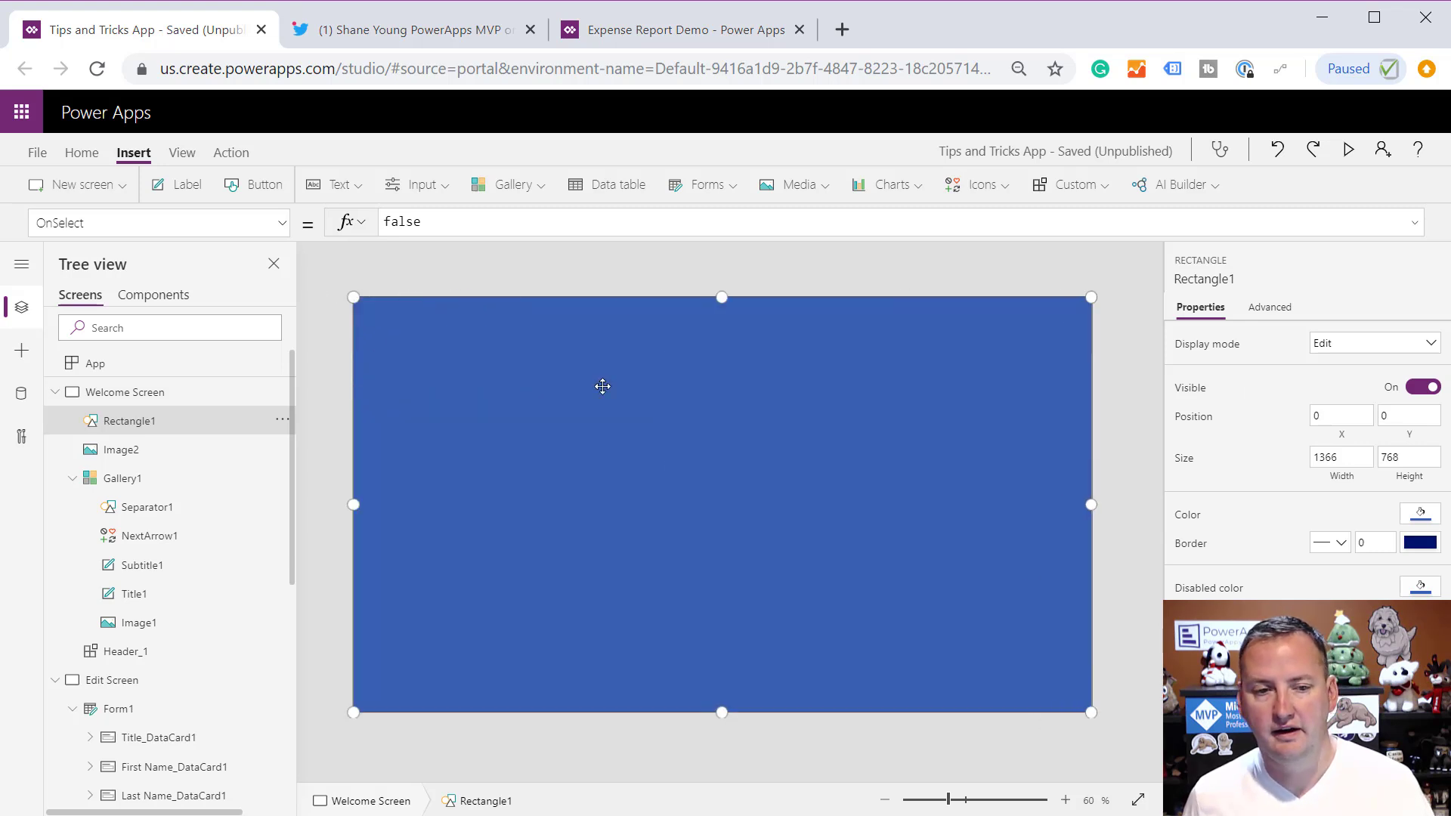
Set the rectangle's Fill property to the semi-transparent grey RGBA(169,169,169,.75)
{"action": "left_click", "coordinate": [283, 231]}
{"action": "scroll", "coordinate": [136, 391], "scroll_direction": "up", "scroll_amount": 3}
{"action": "type", "text": "Fill"}
{"action": "key", "text": "Return"}
{"action": "left_click", "coordinate": [422, 221]}
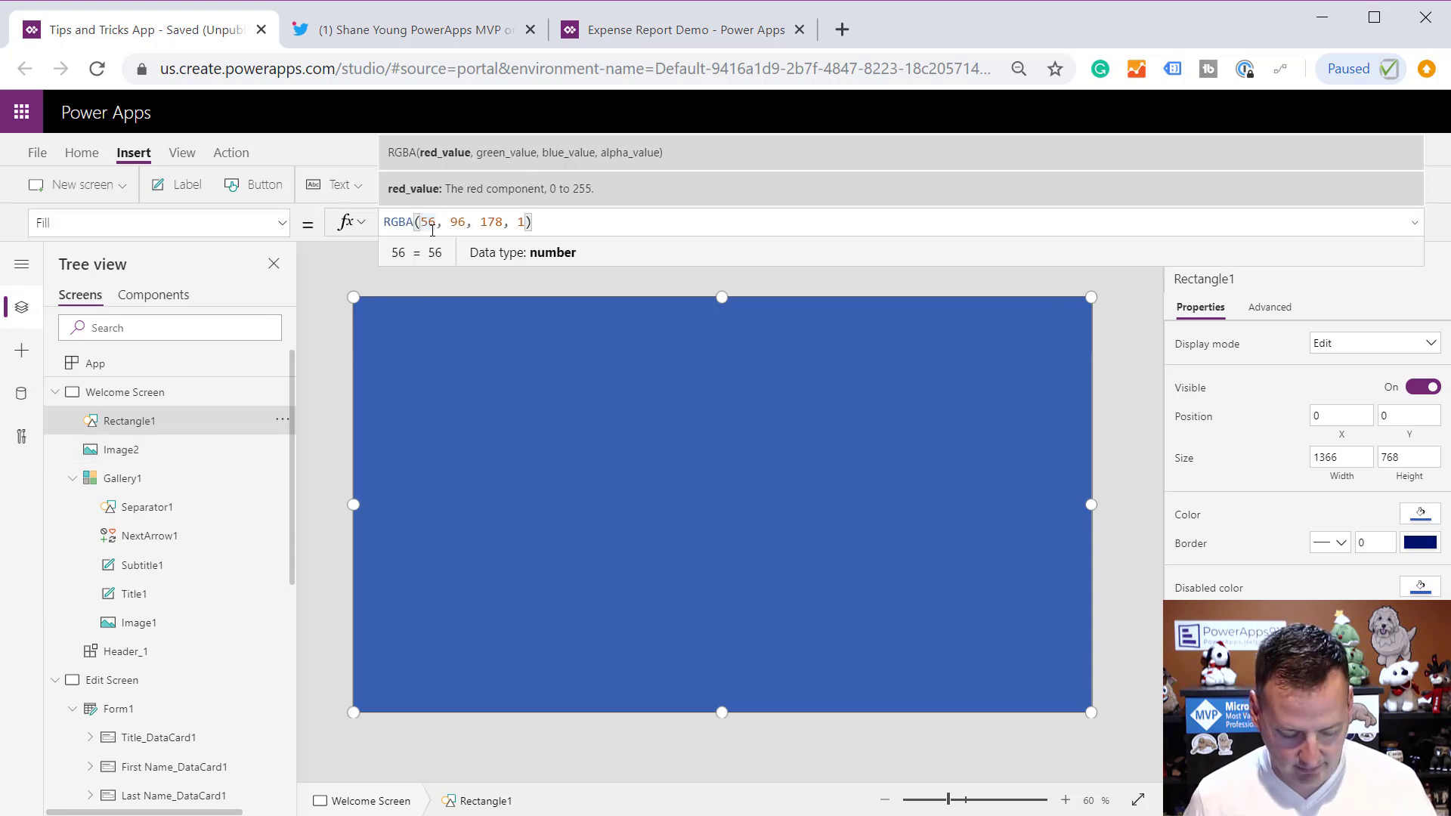
{"action": "key", "text": "shift+End"}
{"action": "key", "text": "Delete"}
{"action": "type", "text": "169"}
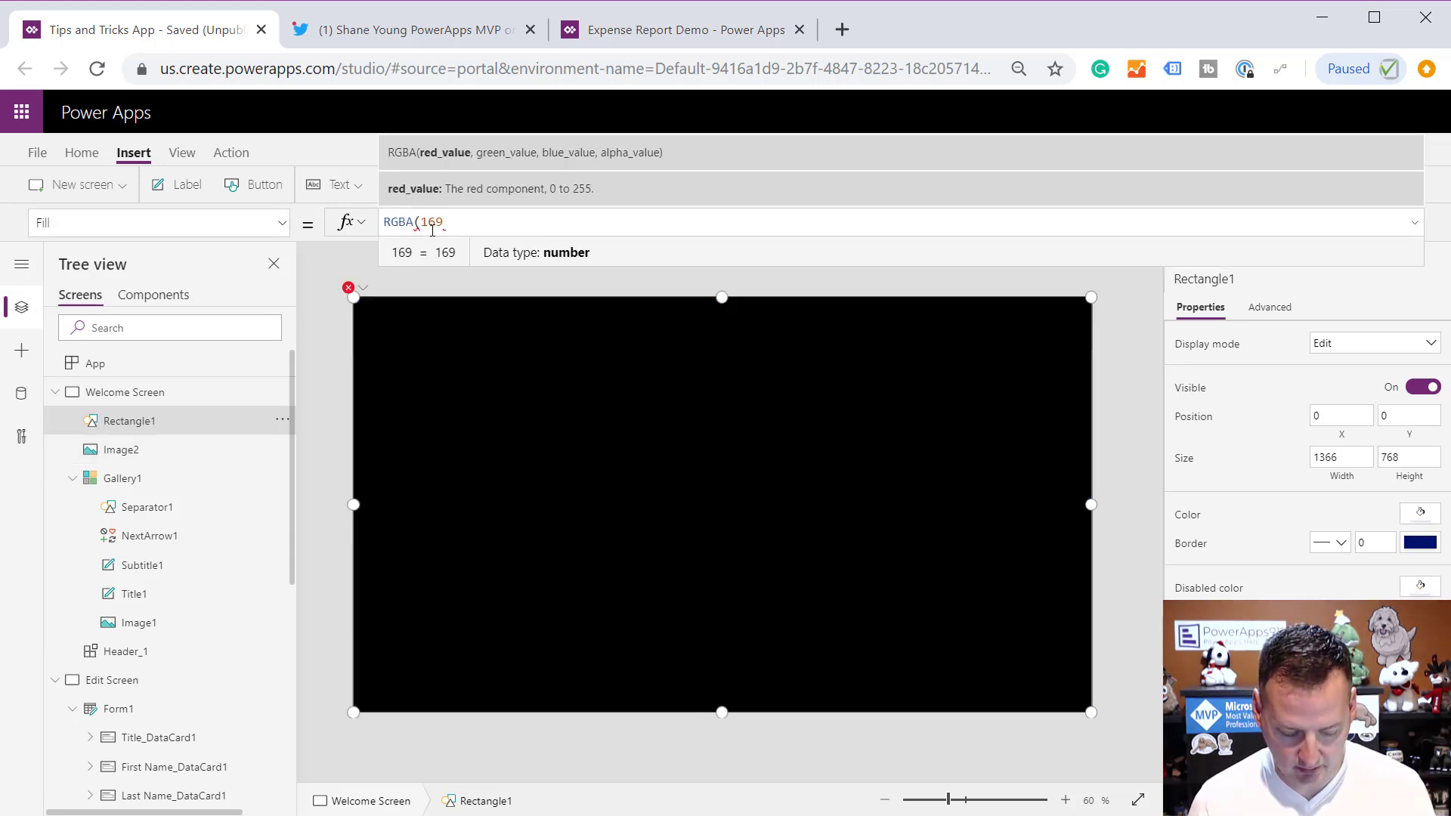
{"action": "type", "text": ",169,169,.75"}
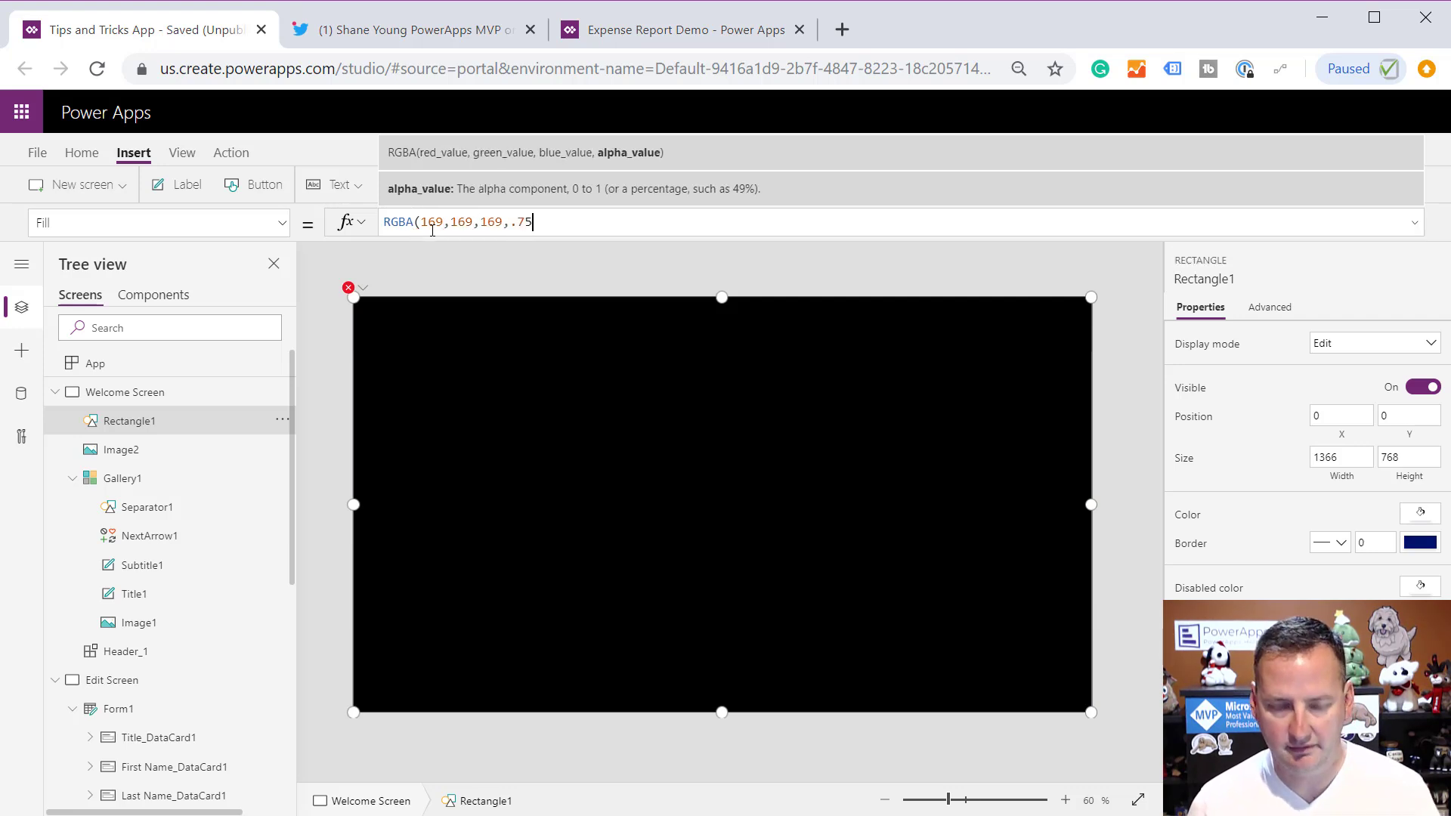
{"action": "type", "text": ")"}
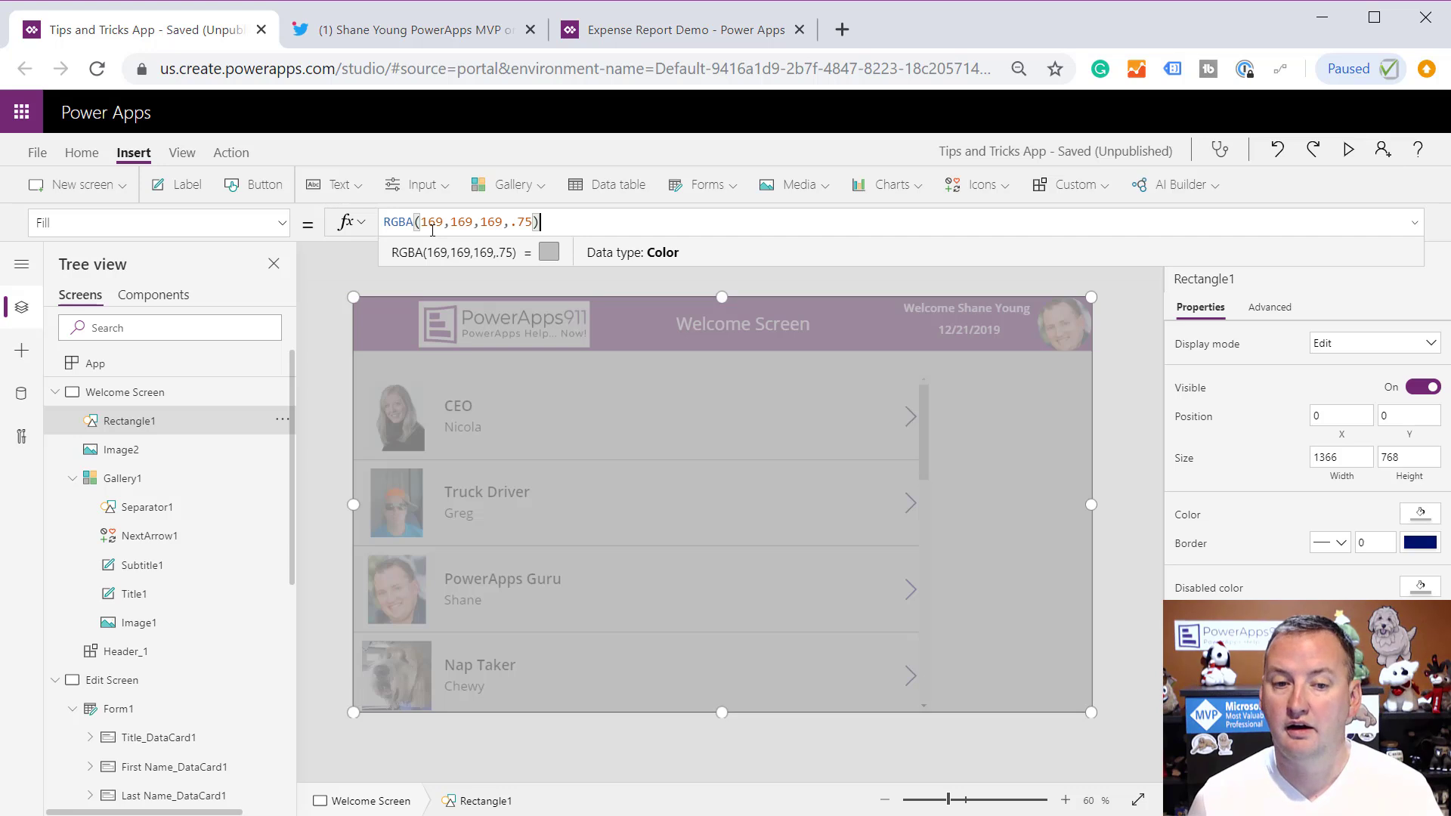
Set the Visible property of the overlay rectangle to varShowSpinner
{"action": "left_click", "coordinate": [135, 452]}
{"action": "left_click", "coordinate": [135, 421]}
{"action": "left_click", "coordinate": [282, 222]}
{"action": "scroll", "coordinate": [188, 461], "scroll_direction": "down", "scroll_amount": 5}
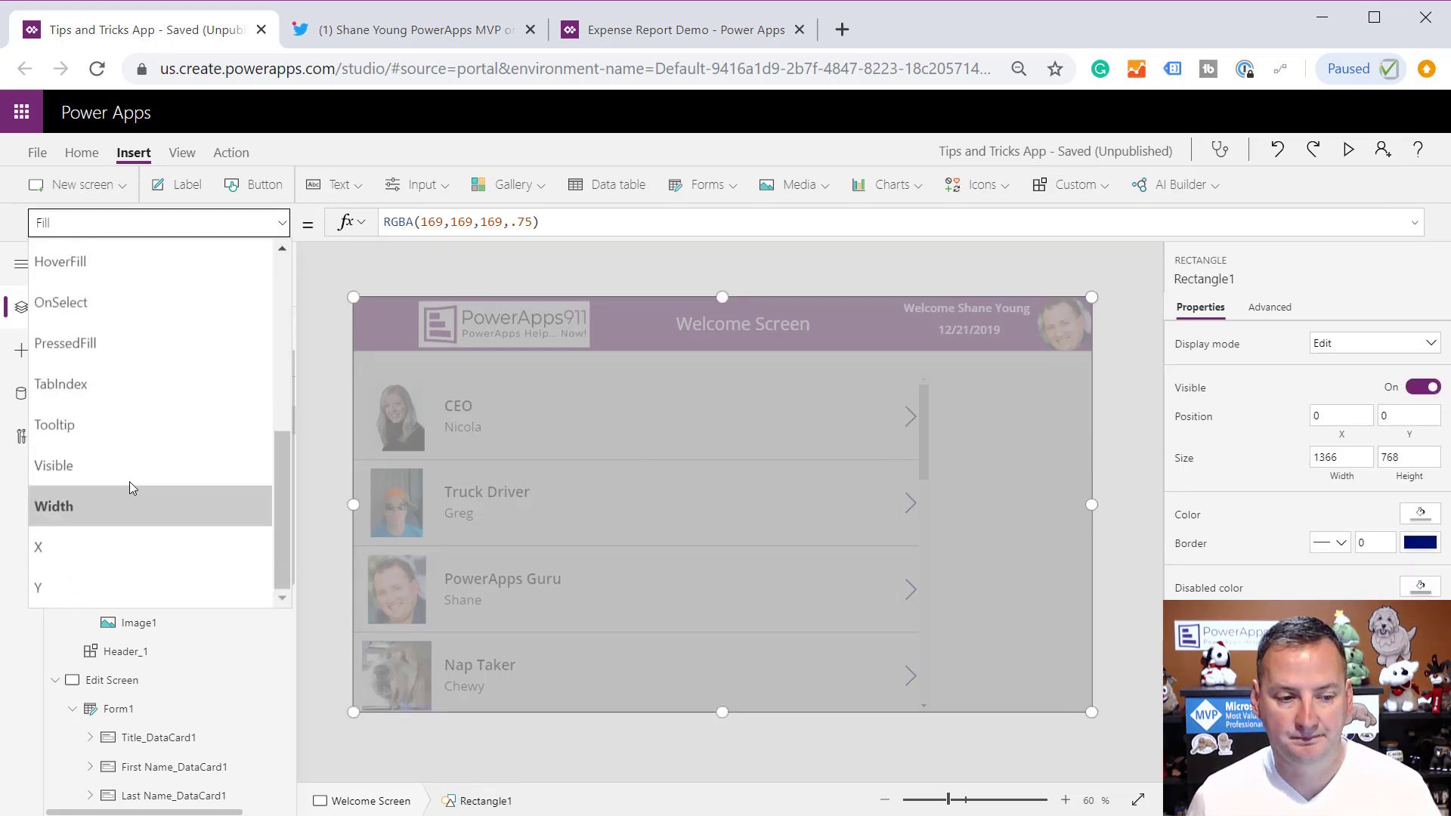
{"action": "left_click", "coordinate": [128, 462]}
{"action": "type", "text": "varShowSpinner"}
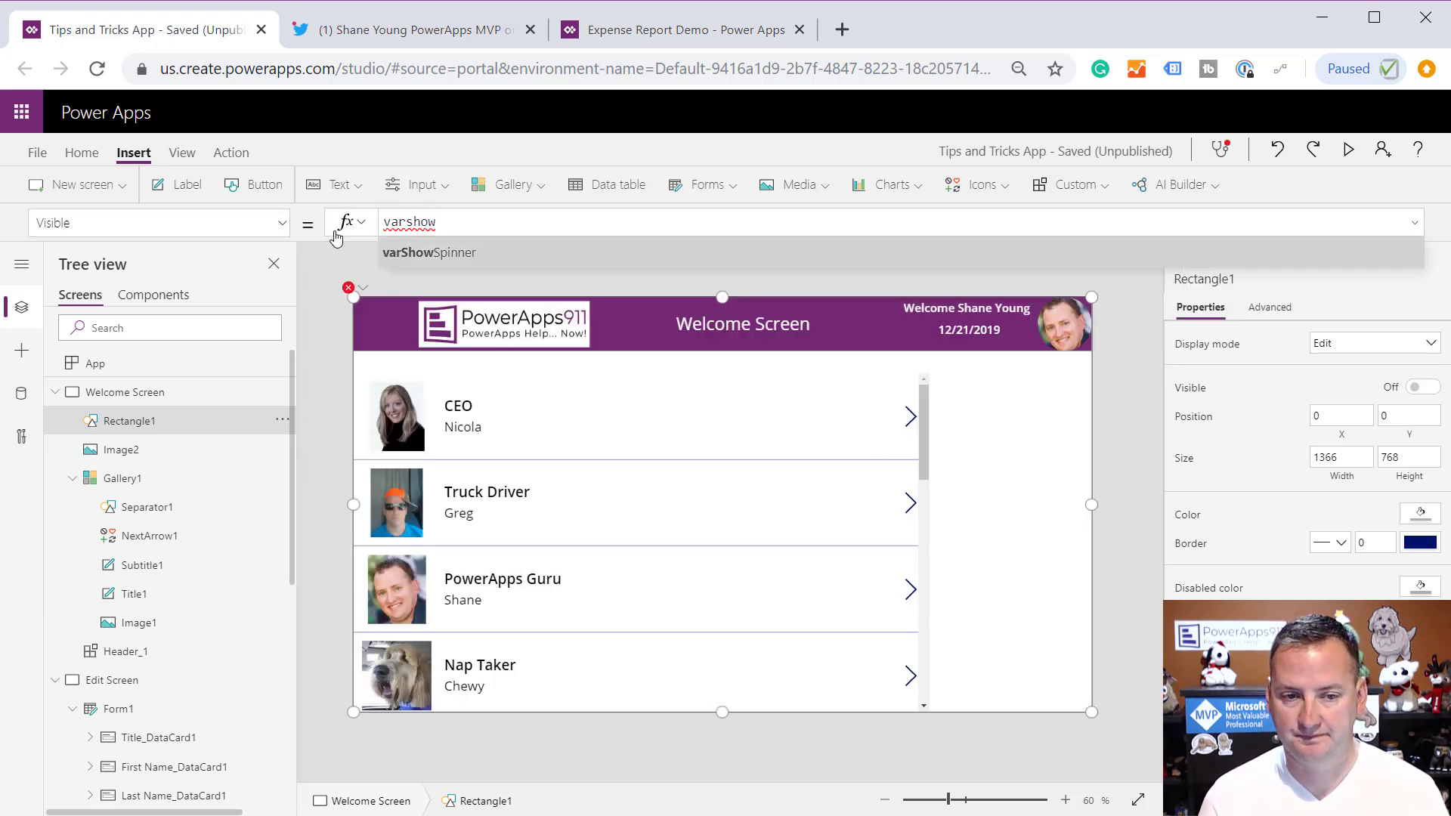
Bring the spinner image to the front, above the overlay rectangle on Welcome Screen
{"action": "left_click", "coordinate": [148, 452]}
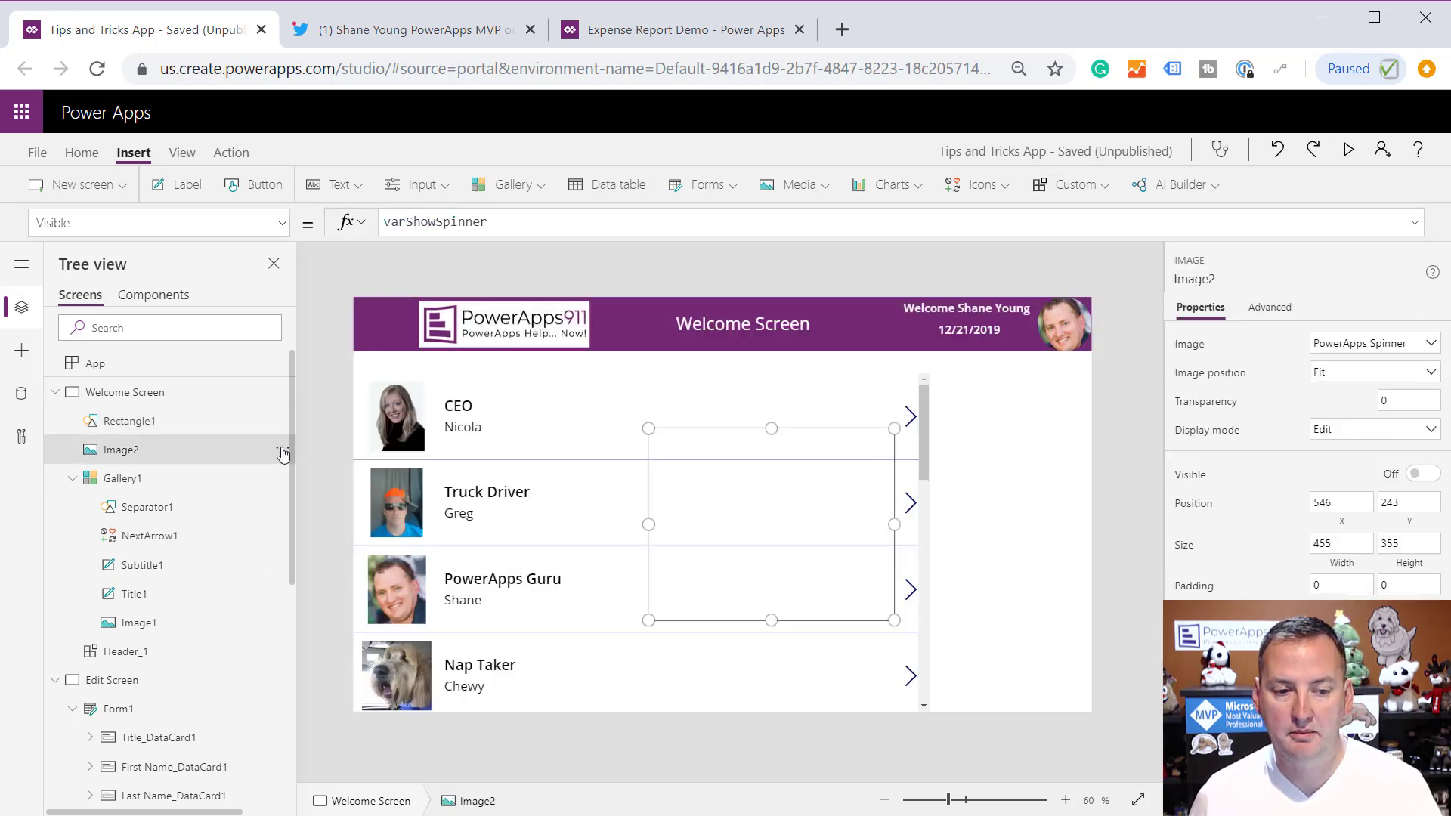
{"action": "left_click", "coordinate": [282, 449]}
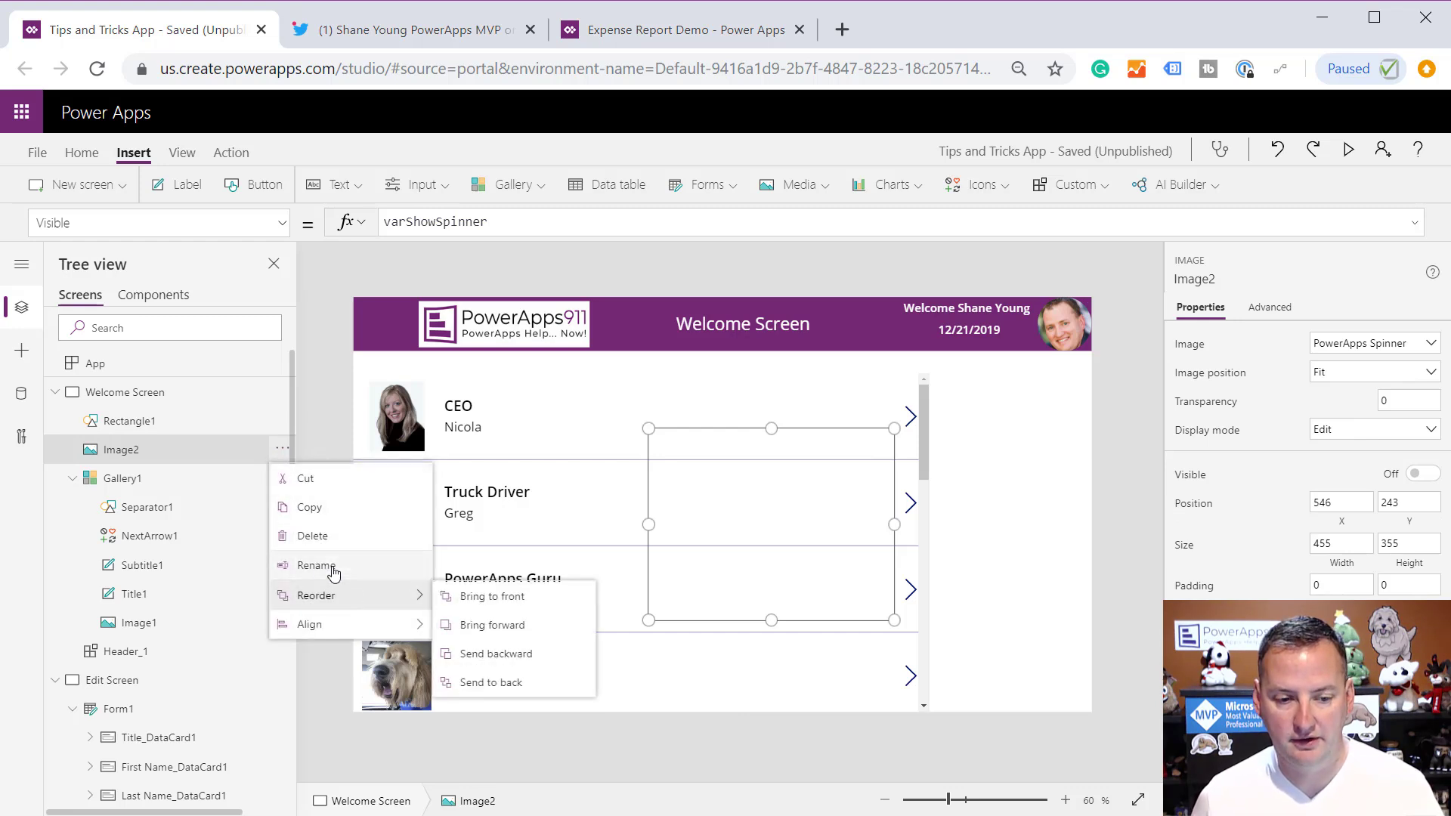
{"action": "mouse_move", "coordinate": [333, 595]}
{"action": "left_click", "coordinate": [492, 597]}
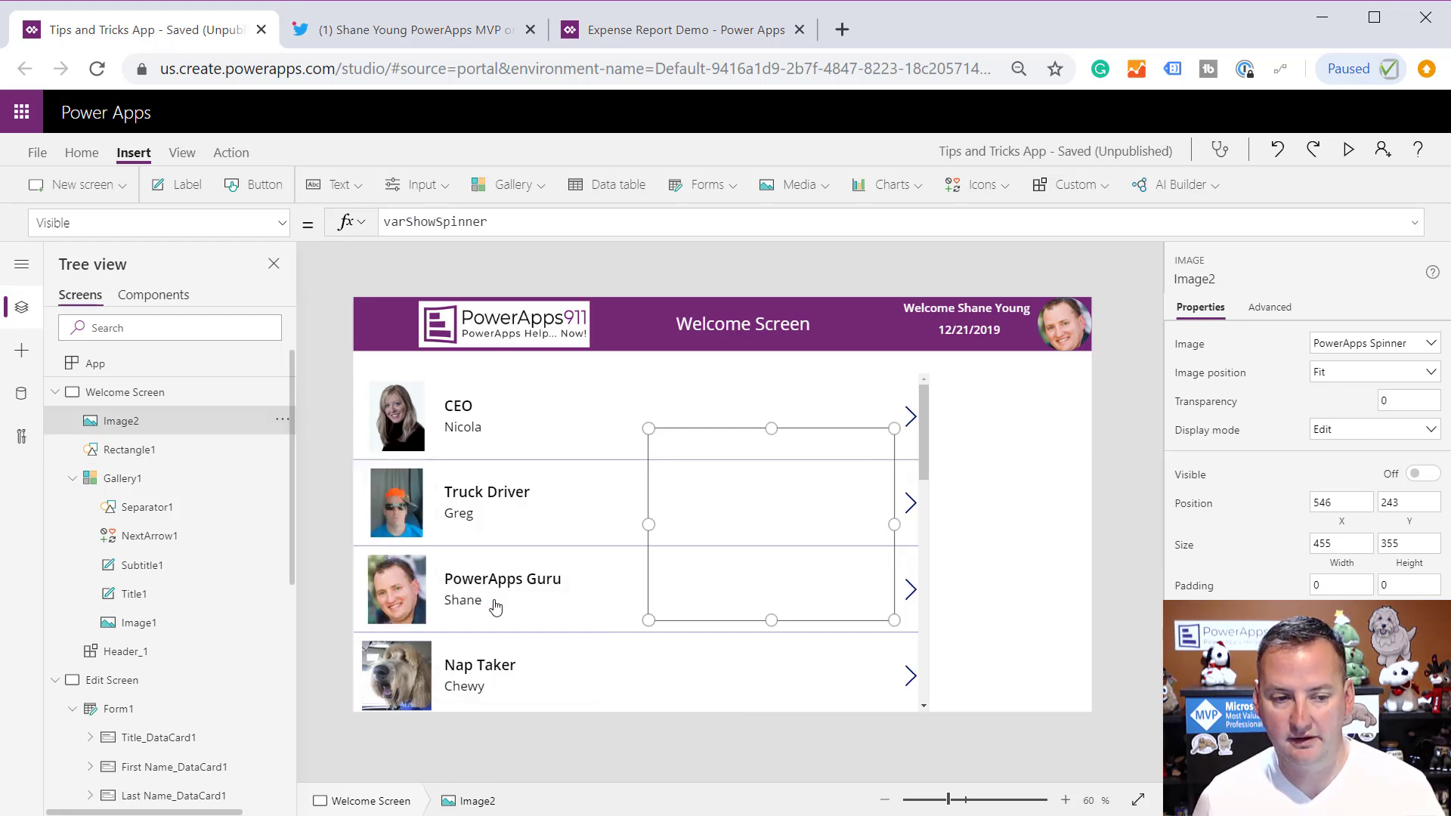